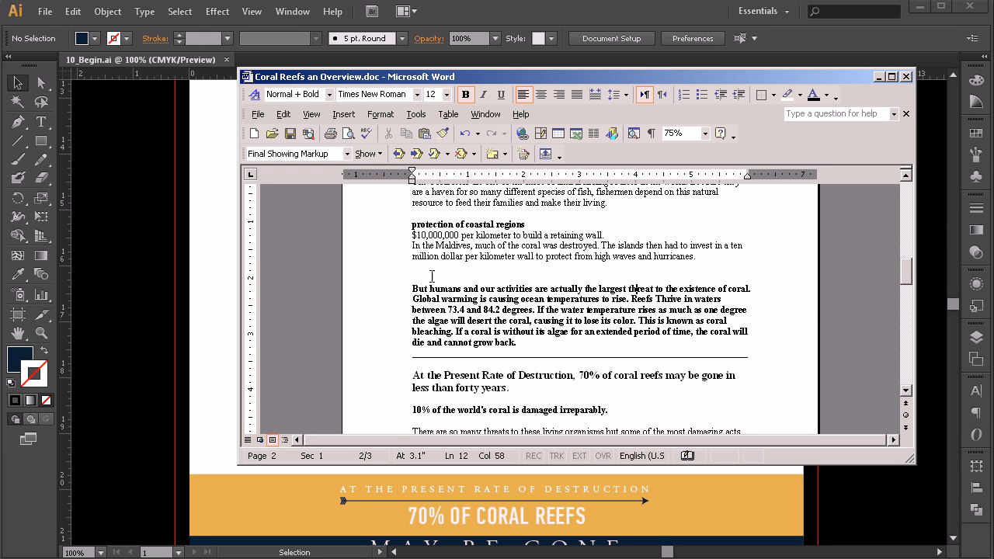
- In the Word document, copy the bold paragraph that begins "But humans and our activities" and ends "cannot grow back."
drag(533, 76, 607, 25)
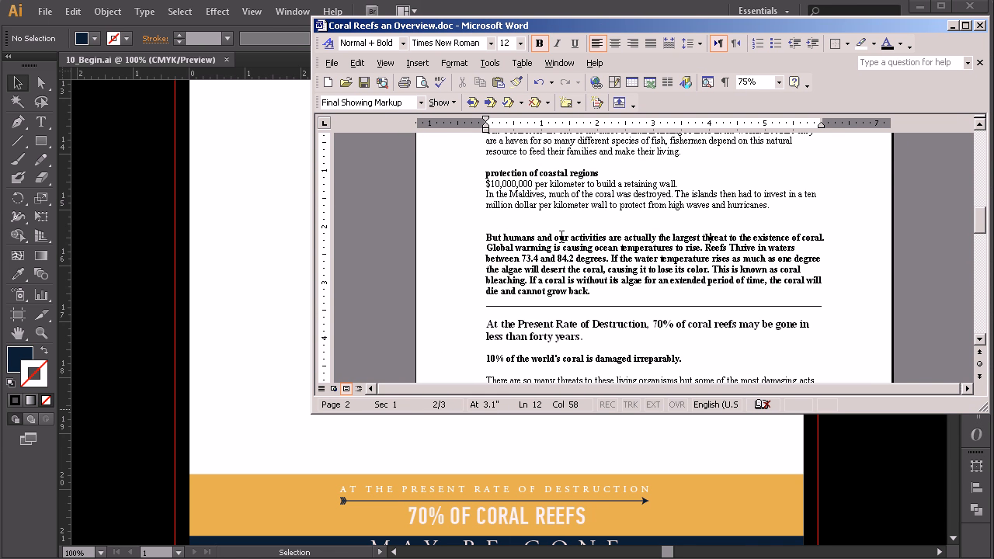
scroll(566, 233, down, 1)
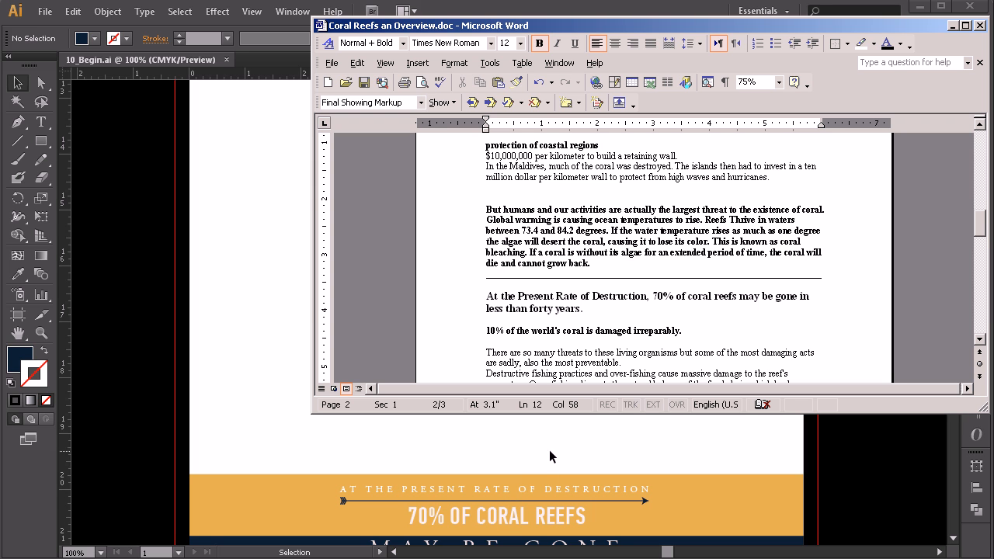
drag(605, 263, 461, 211)
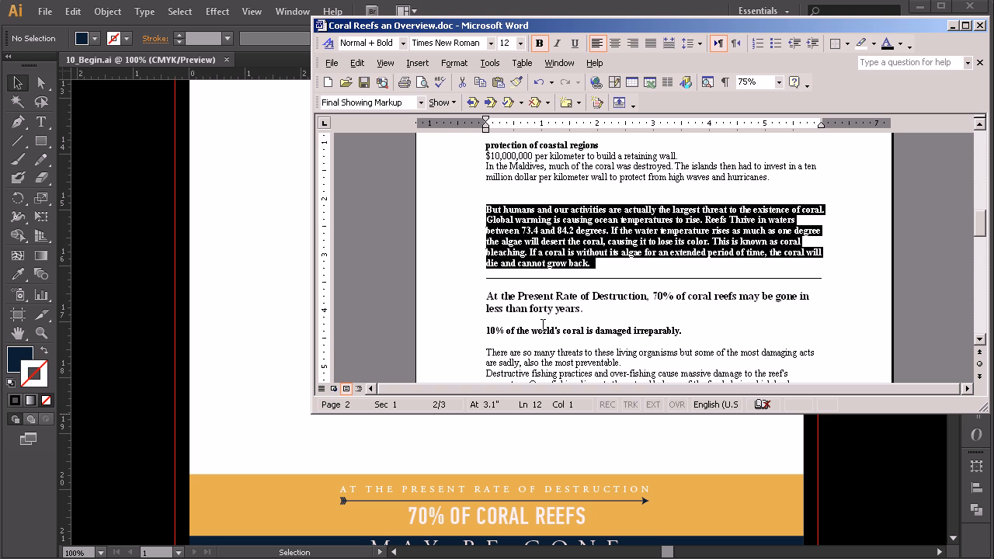
- Switch to Illustrator and paste the copied paragraph as point text in the blank area above the orange band
key(alt+Tab)
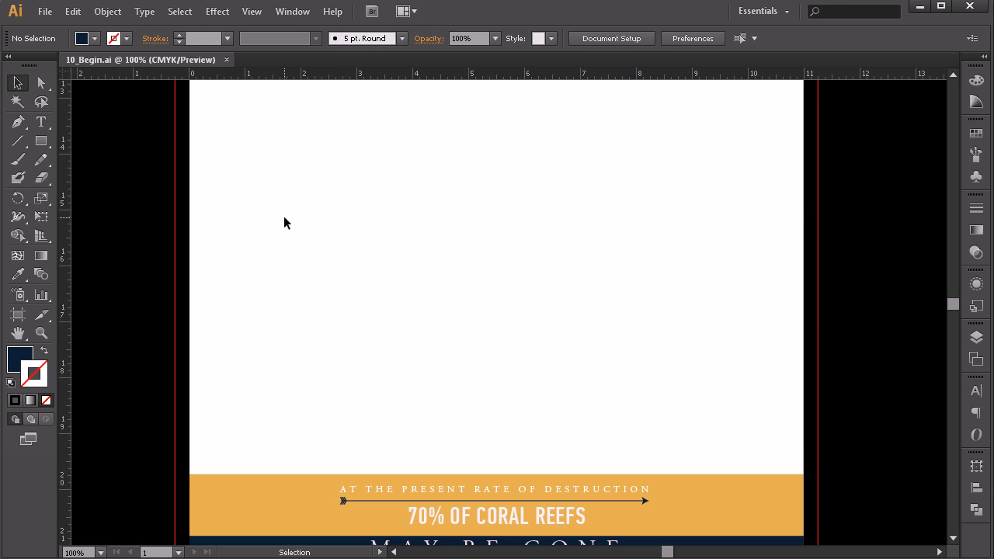
click(41, 122)
click(235, 195)
key(ctrl+v)
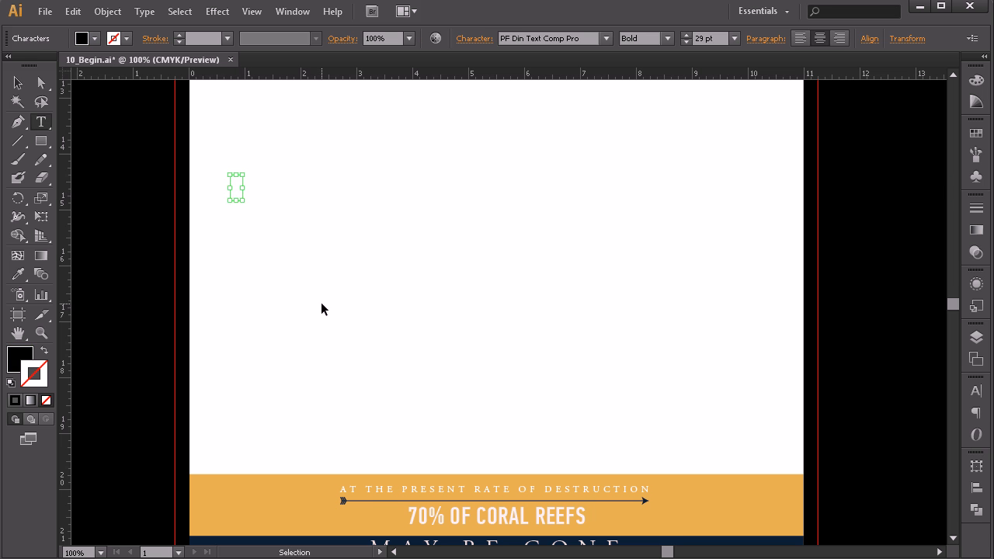
- Move the pasted one-line text across the page so that its beginning lies on the white area
click(16, 84)
drag(235, 193, 635, 222)
drag(282, 216, 455, 207)
drag(359, 211, 504, 250)
drag(488, 241, 452, 210)
key(space)
scroll(513, 272, down, 5)
scroll(490, 310, up, 2)
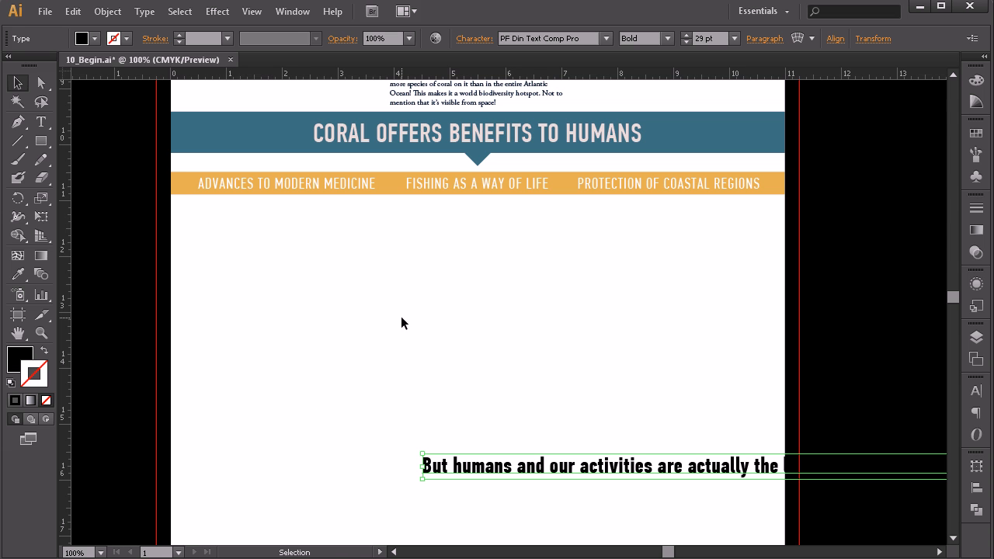
scroll(388, 296, down, 3)
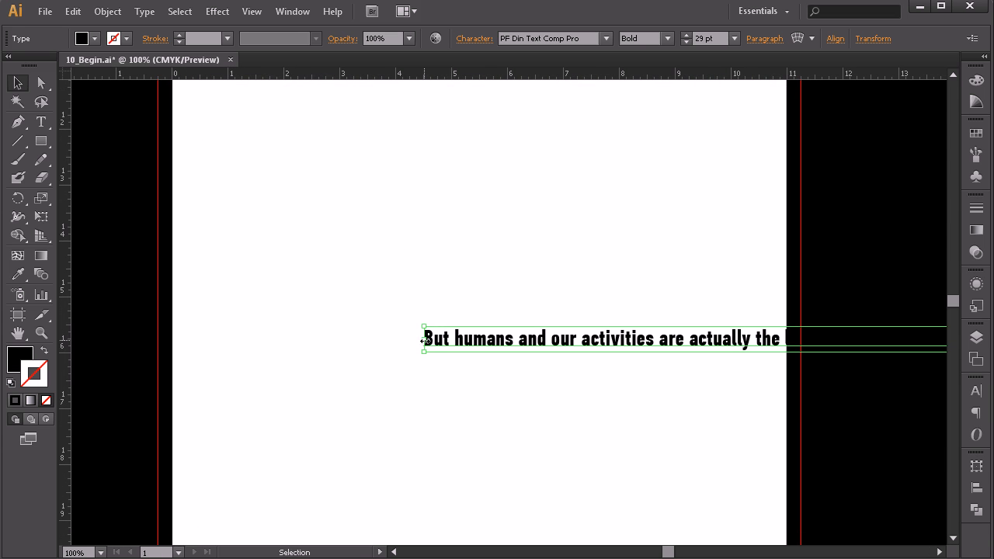
drag(469, 349, 488, 373)
- Break the pasted text after "But" so that "humans" starts a new line
click(41, 122)
click(472, 366)
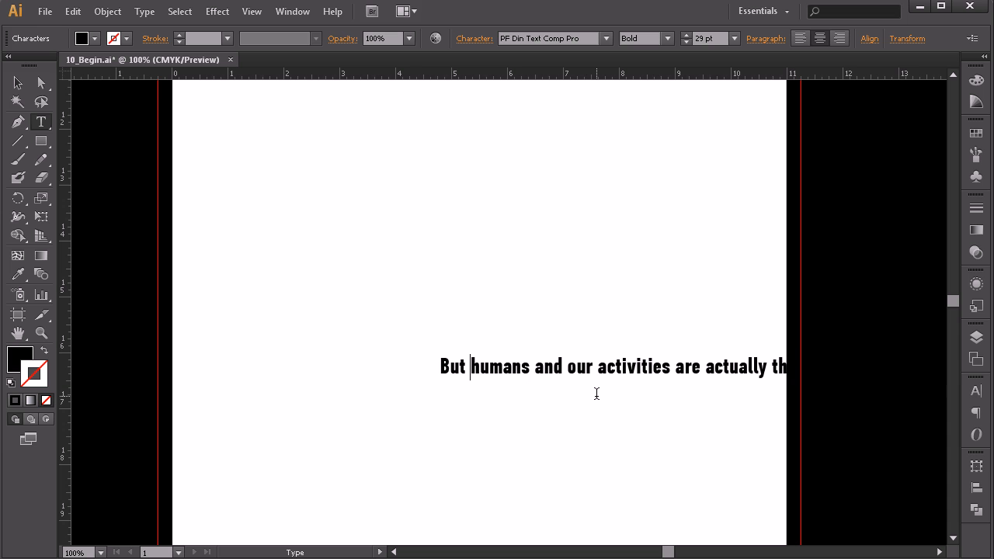
key(BackSpace)
key(BackSpace)
key(BackSpace)
key(BackSpace)
key(Escape)
- Shift the centred text block across and slightly down the white area
drag(529, 388, 253, 360)
drag(662, 365, 451, 363)
drag(707, 361, 591, 362)
drag(757, 360, 280, 366)
drag(622, 363, 377, 365)
drag(553, 364, 423, 379)
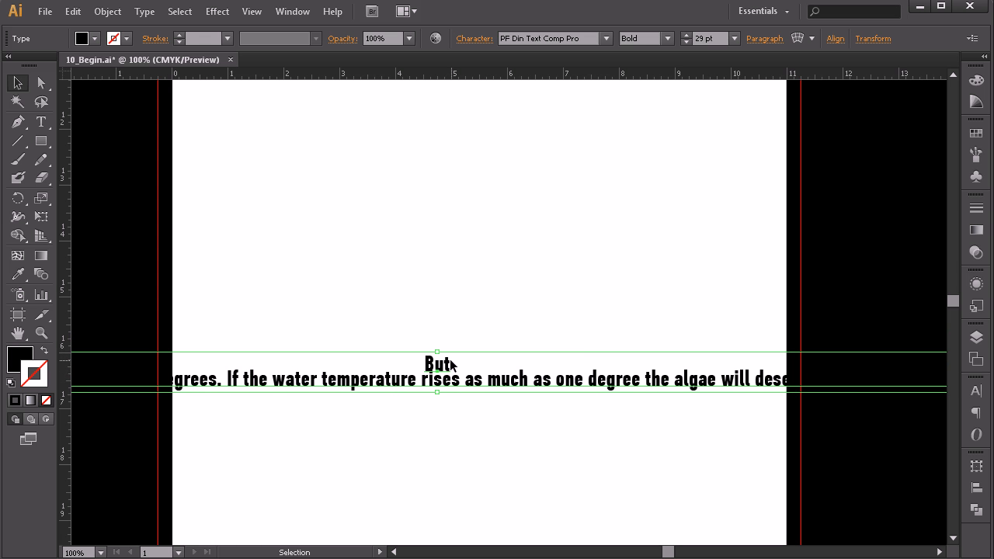
drag(232, 381, 692, 395)
drag(308, 397, 503, 413)
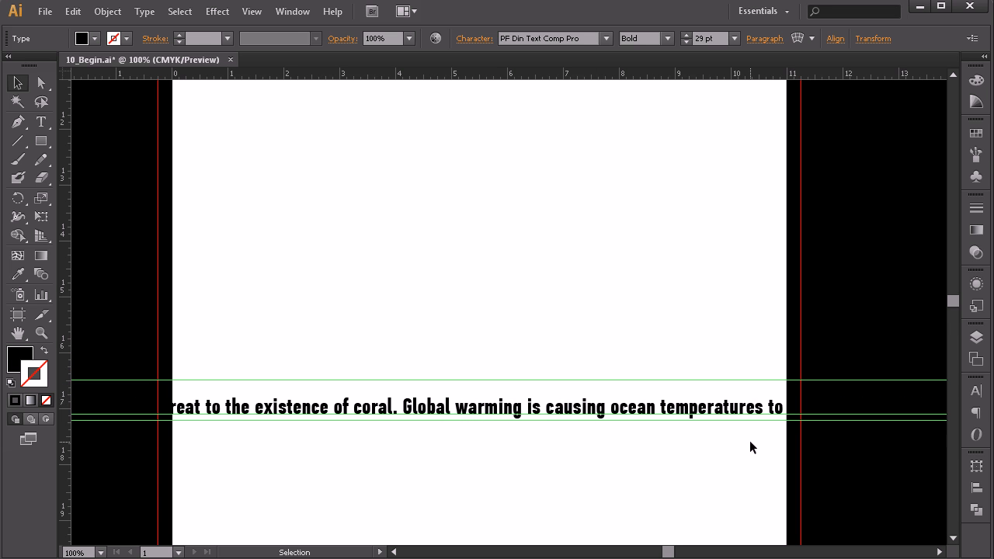
- Left-align the pasted text and bring it back onto the artboard, just above the orange band
click(978, 417)
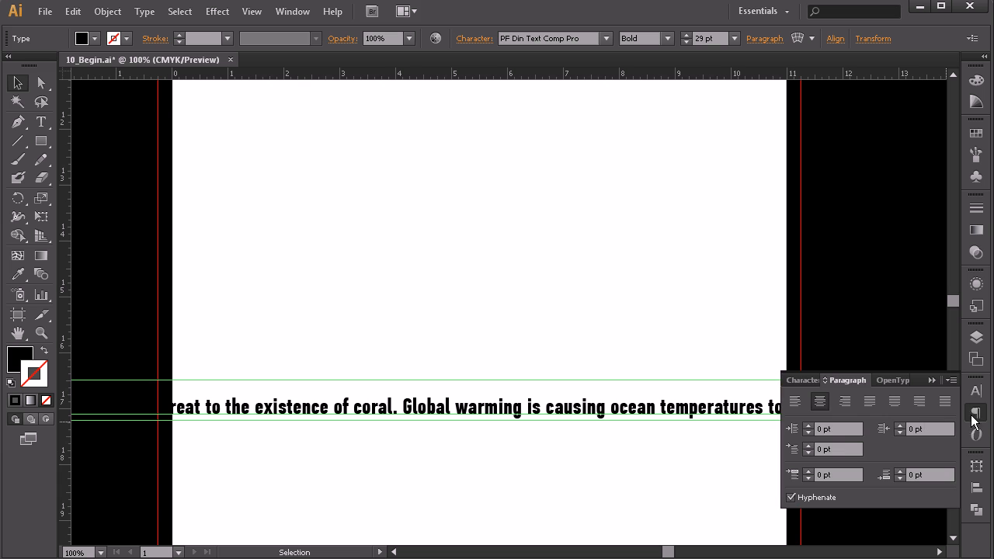
click(790, 403)
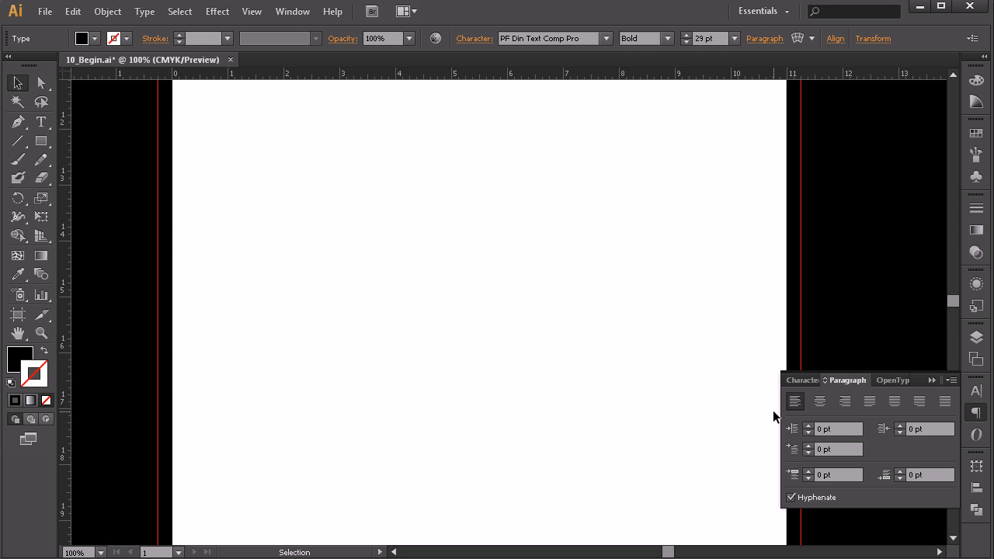
click(630, 373)
key(z)
alt+click(569, 414)
alt+click(544, 400)
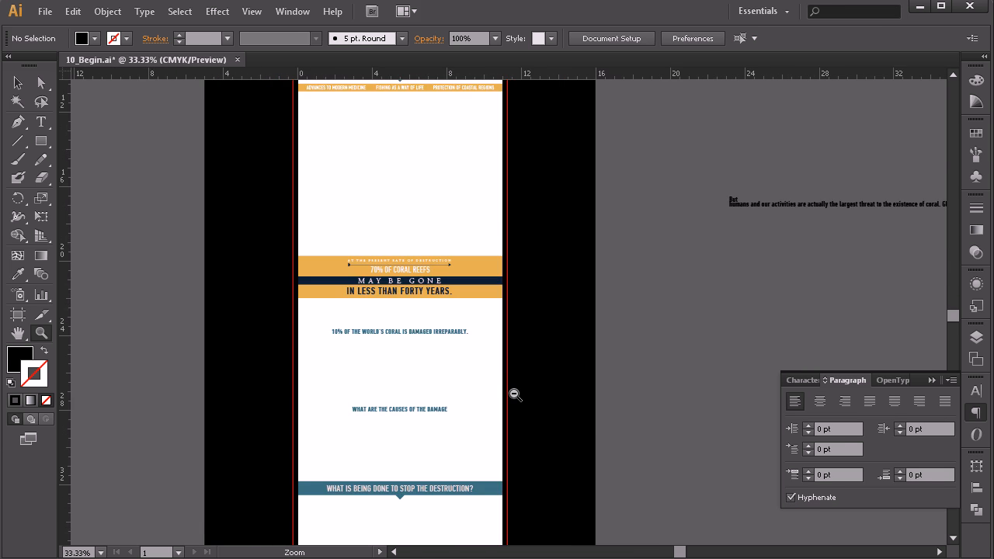
alt+click(514, 394)
key(v)
click(721, 173)
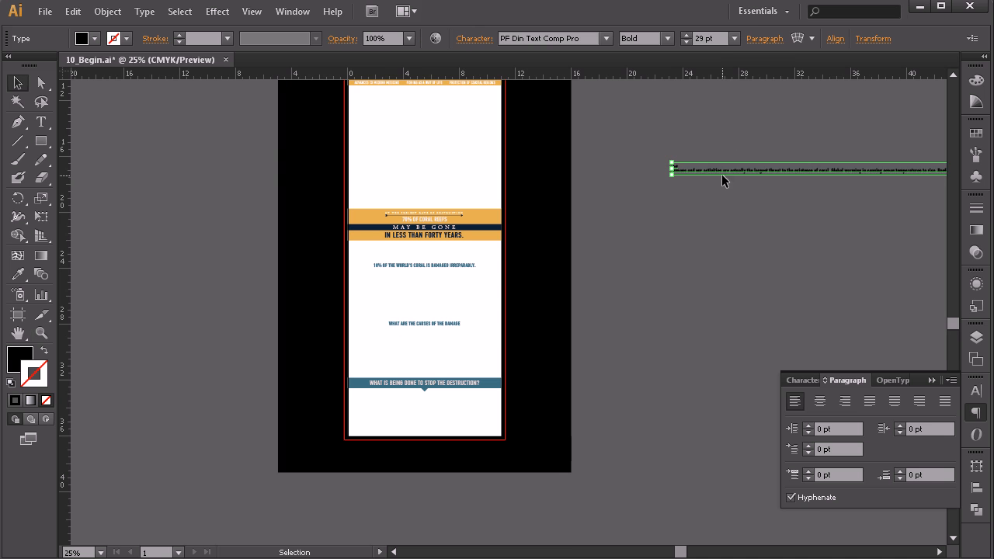
drag(727, 171, 466, 195)
- Move the text block up and to the left within the blank area above the orange band
key(ctrl+=)
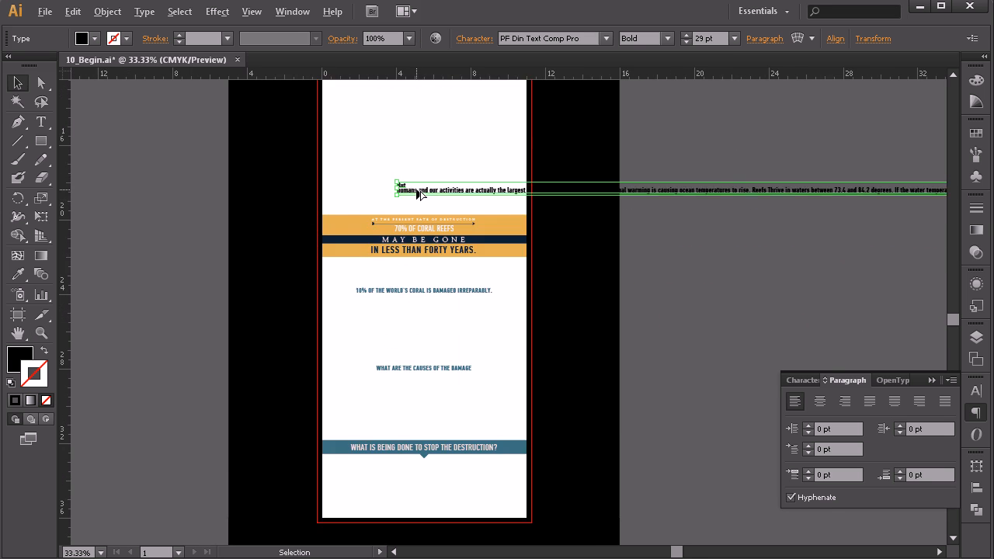
key(ctrl+=)
key(ctrl+=)
key(ctrl+=)
drag(535, 226, 535, 314)
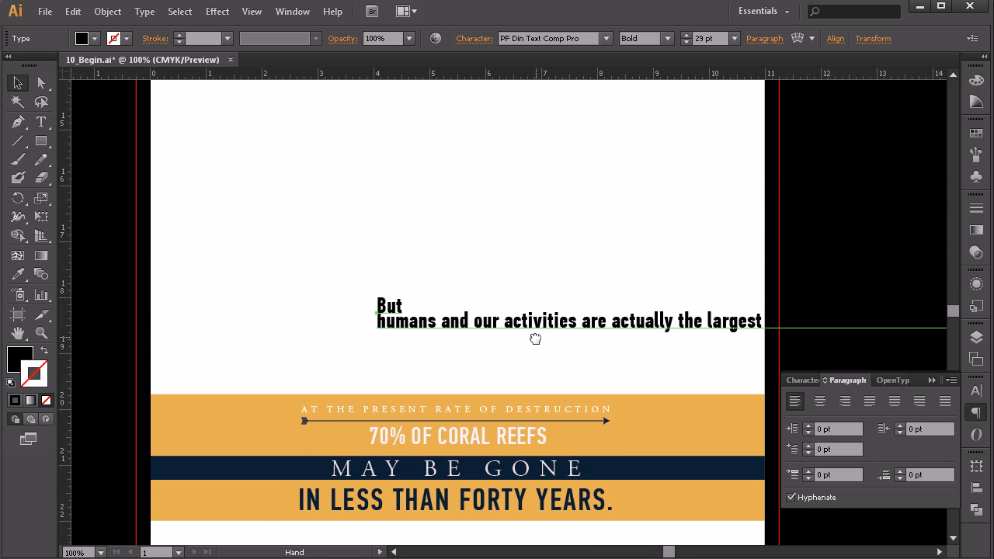
click(535, 360)
drag(497, 361, 448, 272)
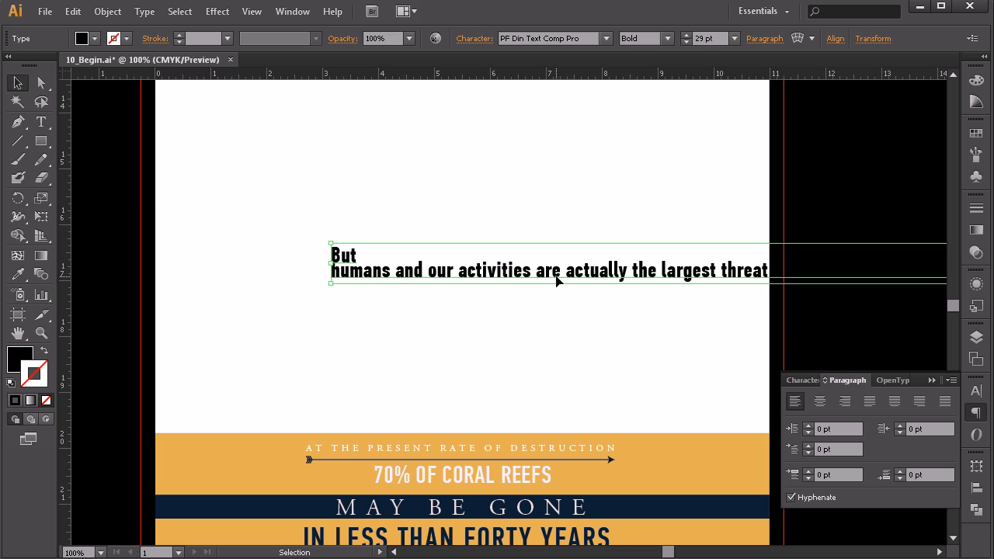
- Break the text after "activities" and move the block near the page's left margin, at about the 1-inch ruler mark
click(40, 127)
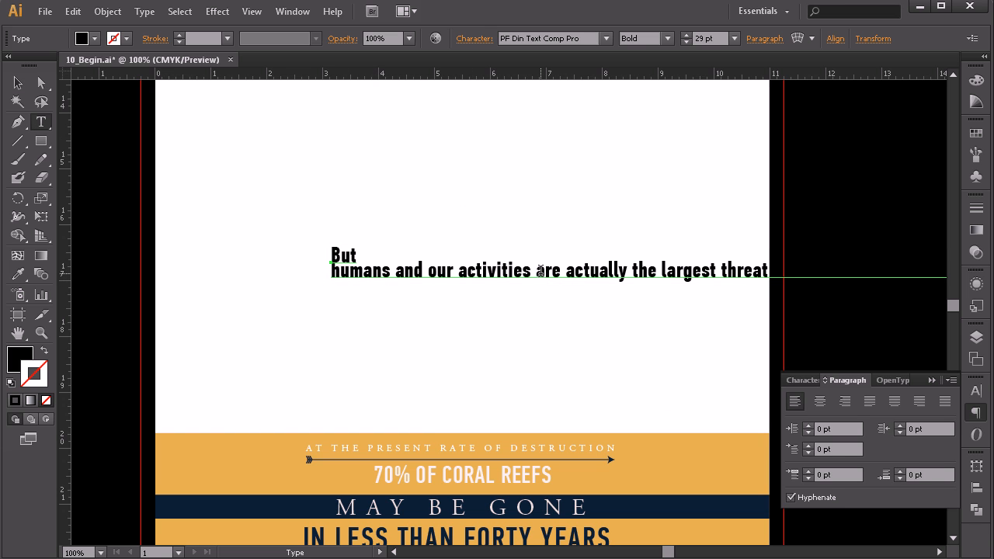
click(539, 272)
key(BackSpace)
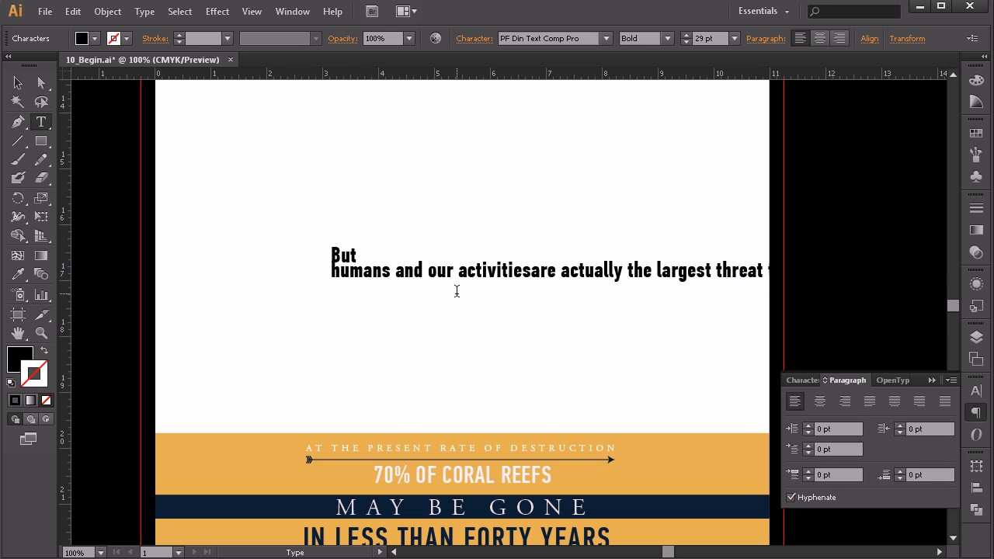
key(Return)
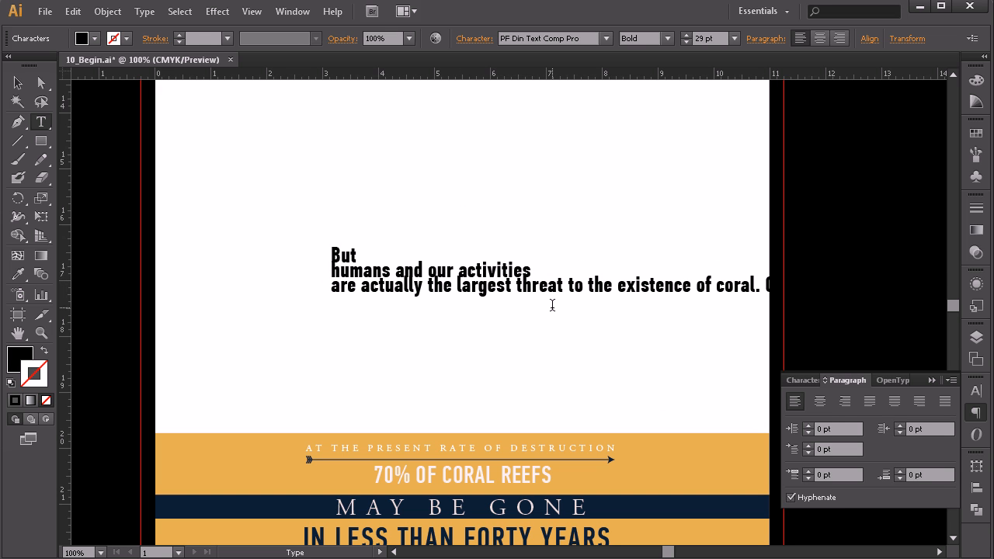
click(17, 82)
drag(504, 299, 389, 264)
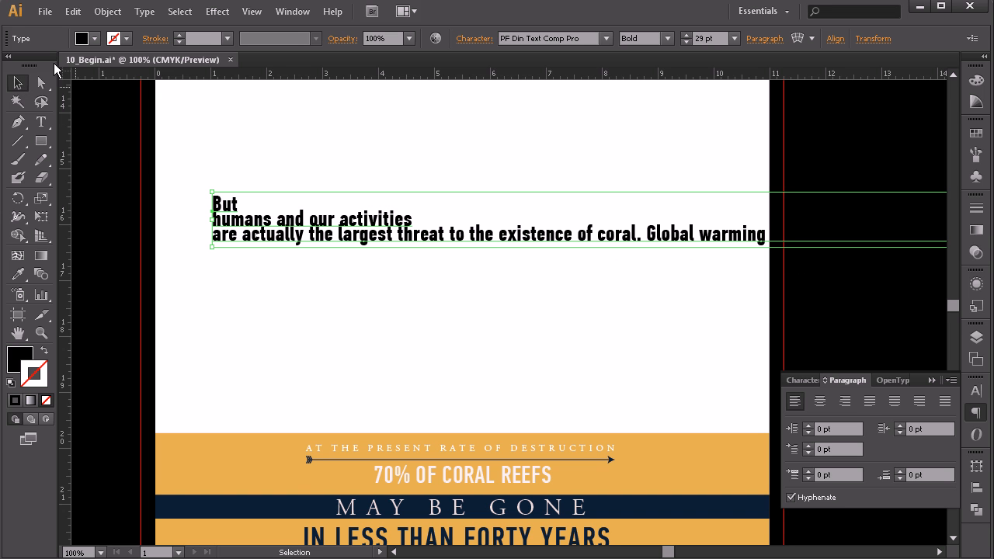
- Add line breaks so that "Global warming" and "Reefs Thrive" each start a new line
click(41, 122)
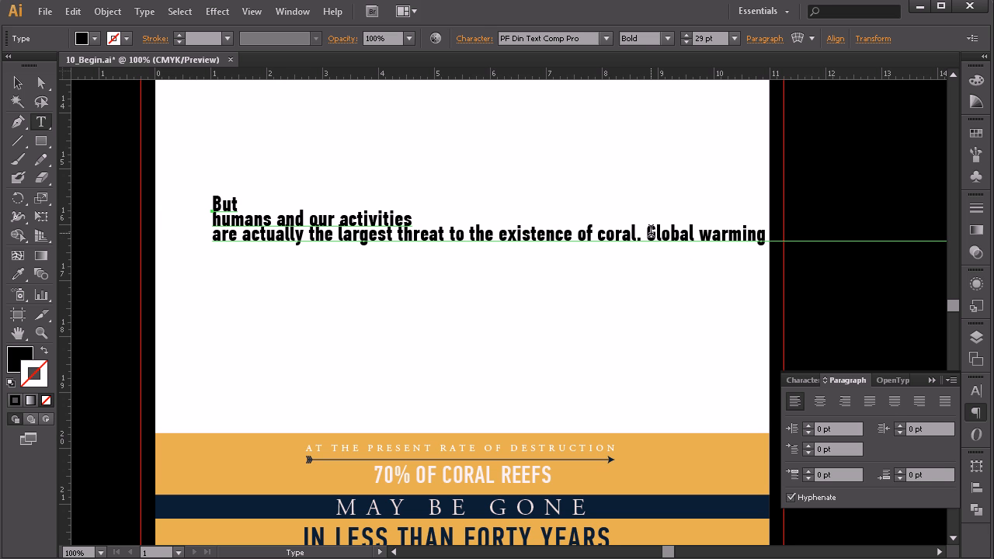
click(642, 234)
key(BackSpace)
key(Return)
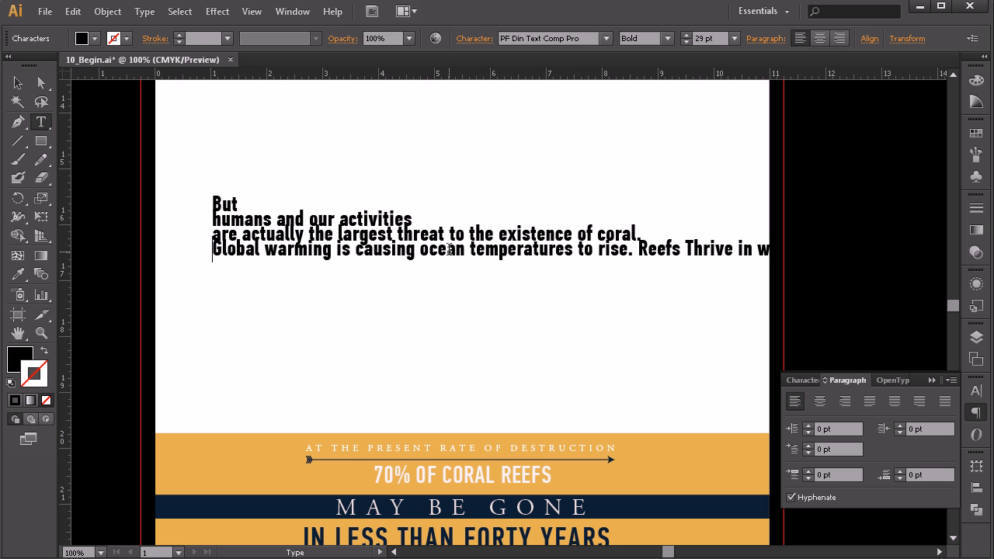
click(639, 249)
key(Return)
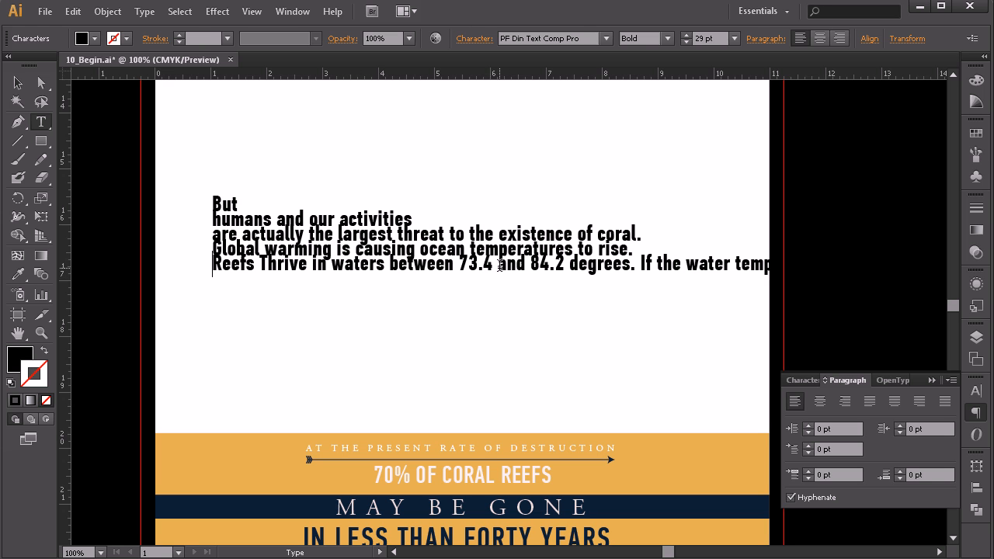
- Remove the space after "84.2 degrees." and start a new line with "If the water temperature"
click(641, 264)
key(BackSpace)
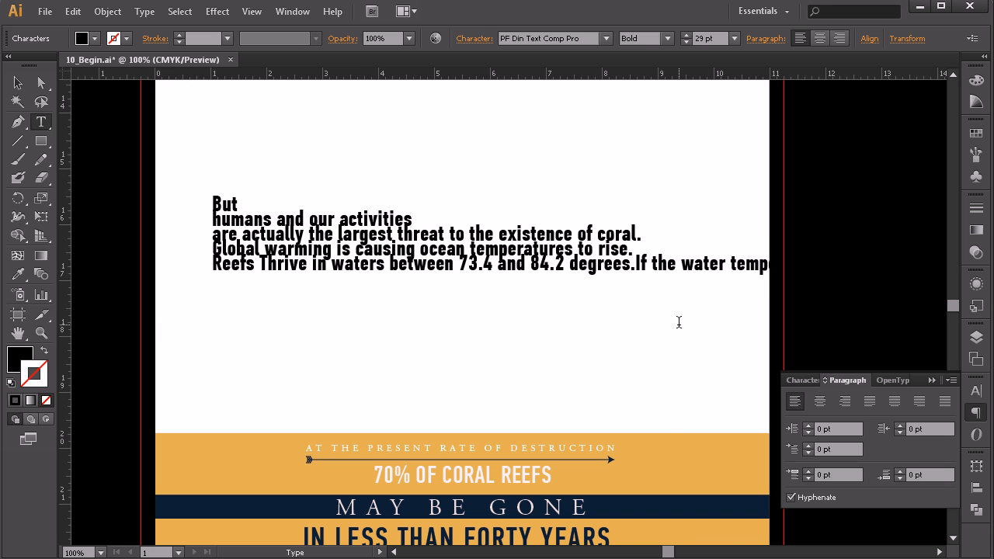
key(Return)
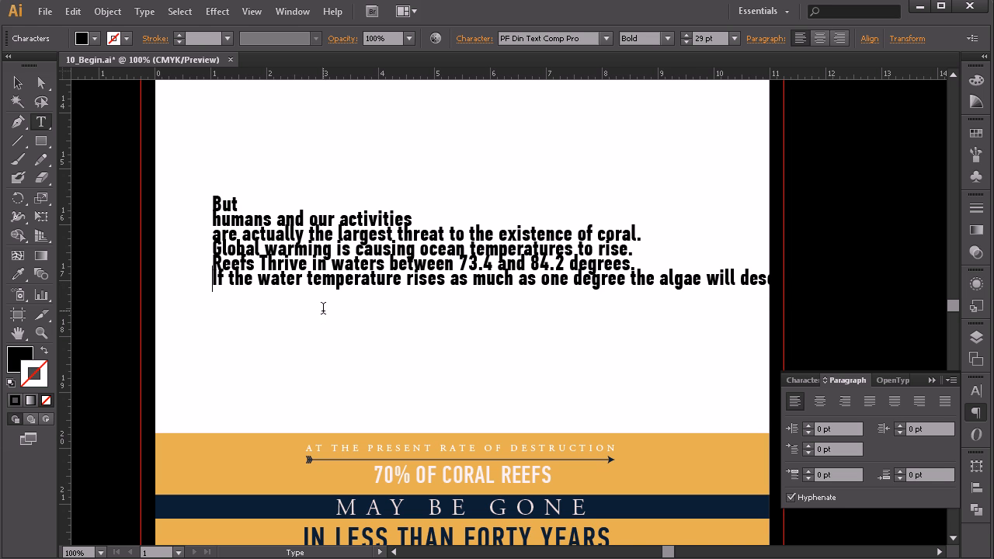
key(Escape)
- Set the leading of the whole text block to 28 pt
click(17, 83)
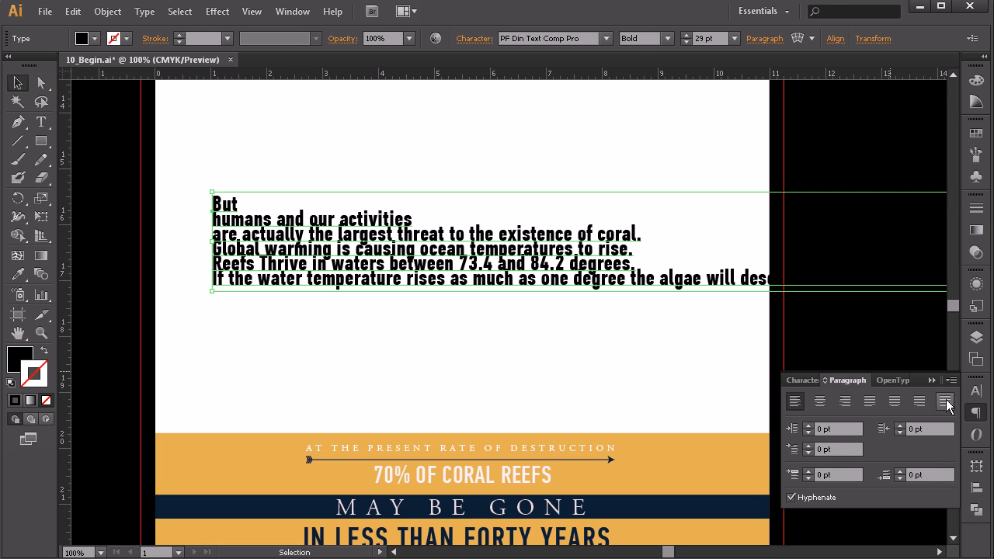
click(976, 391)
click(902, 443)
click(902, 443)
click(902, 443)
click(901, 443)
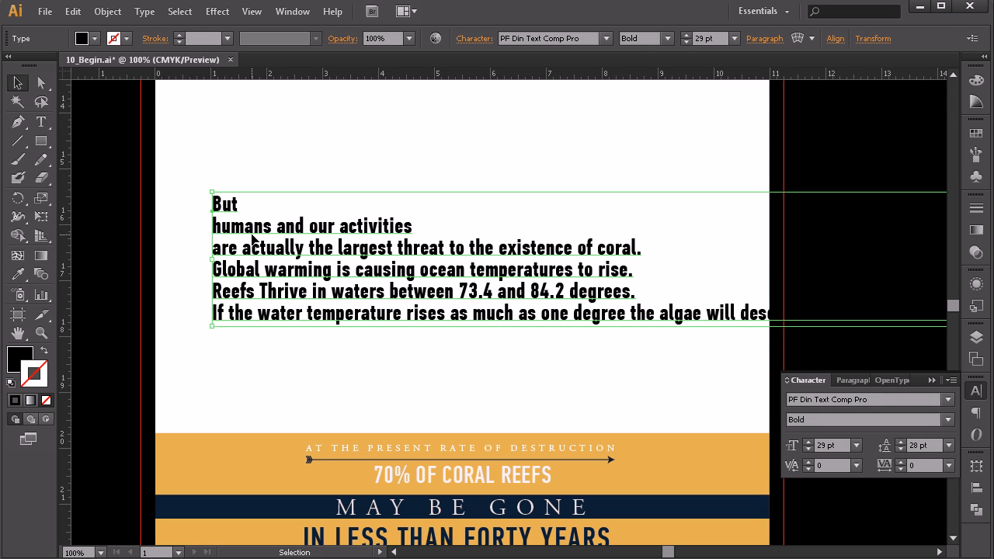
- Set the word "But" in All Caps
click(41, 122)
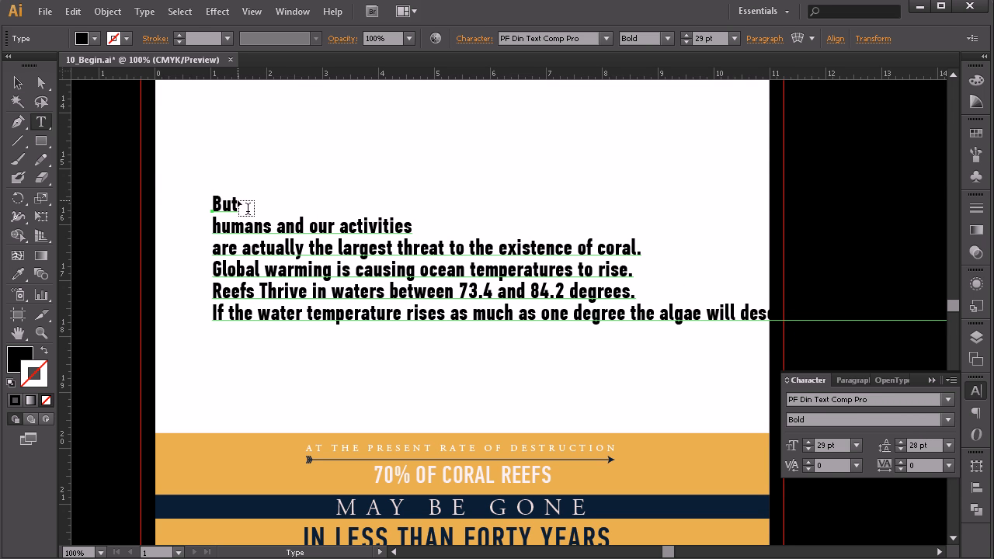
double_click(235, 200)
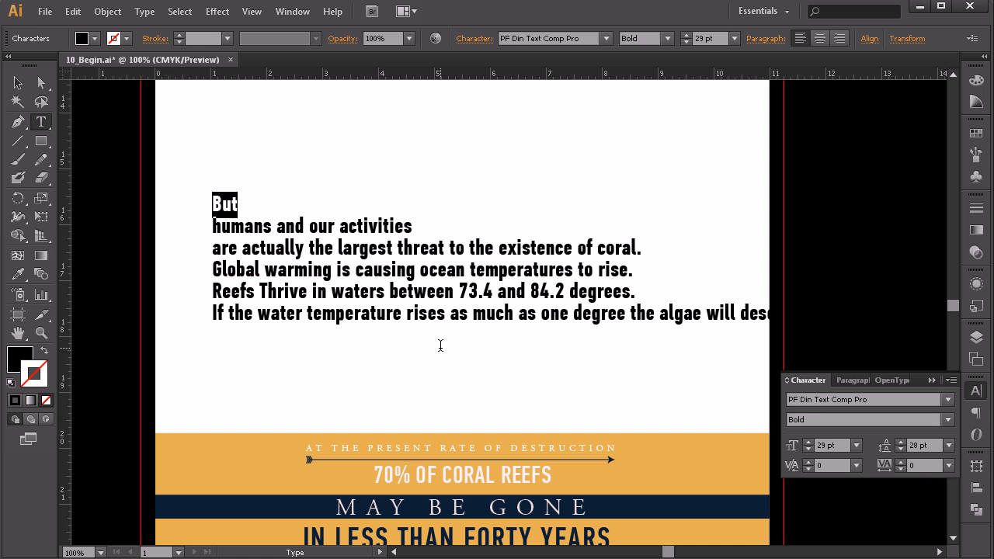
click(947, 381)
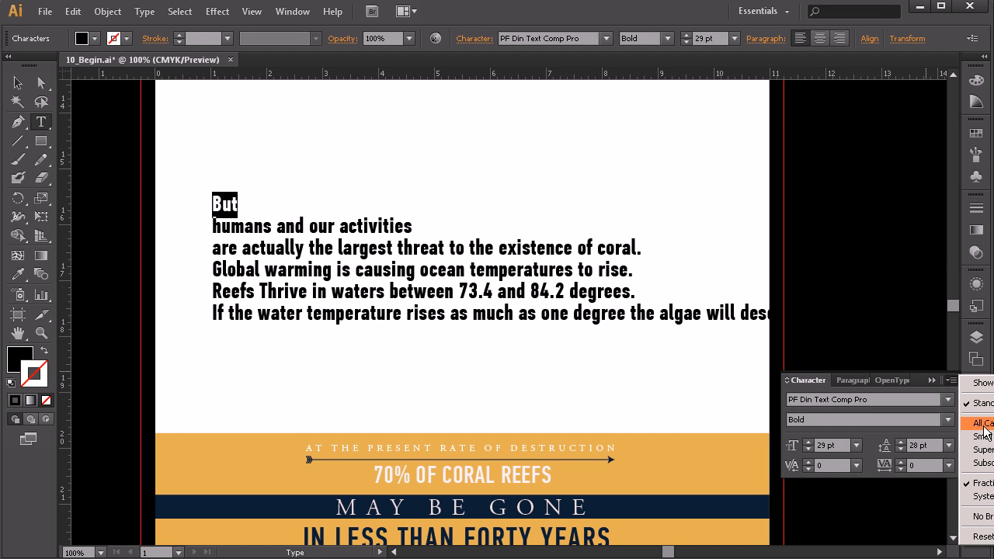
click(983, 424)
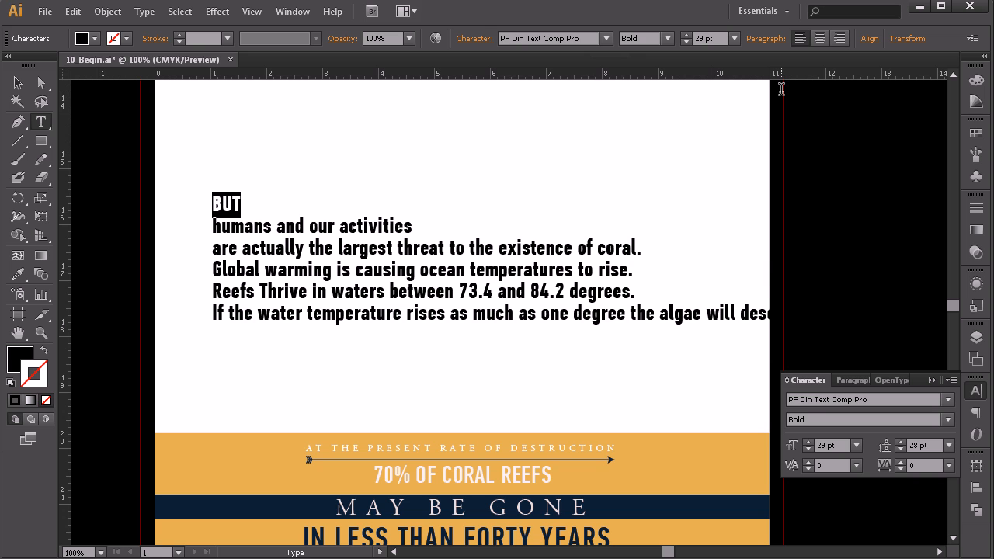
- With the Eyedropper, apply the widely spaced Adobe Garamond Pro style of the Great Barrier Reef heading to the line "humans and our activities"
triple_click(329, 225)
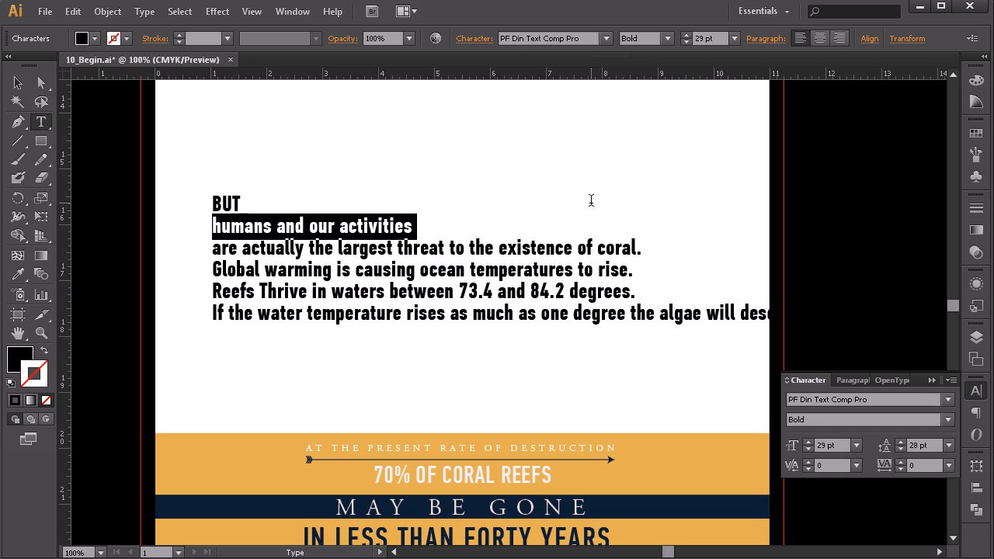
scroll(591, 200, up, 10)
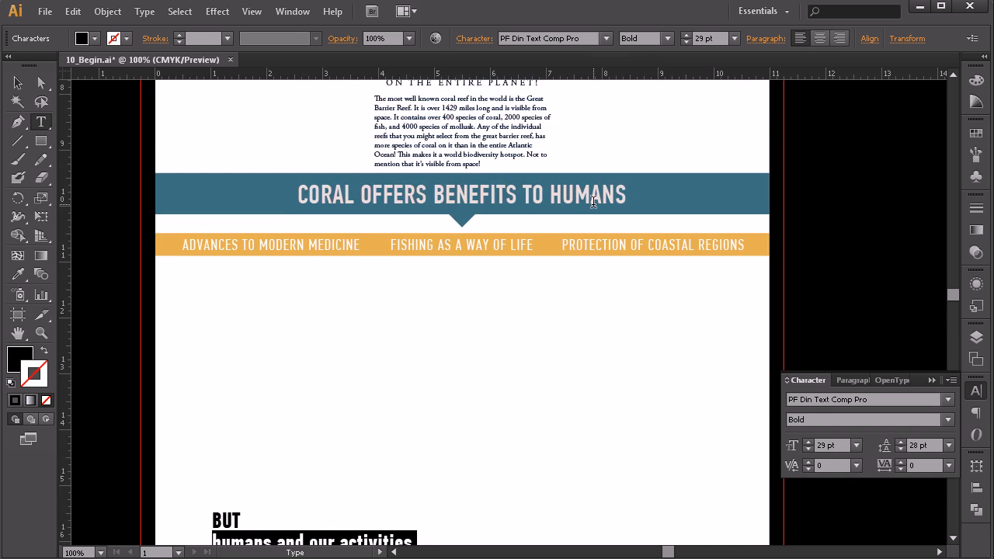
scroll(594, 203, up, 3)
click(18, 275)
click(542, 250)
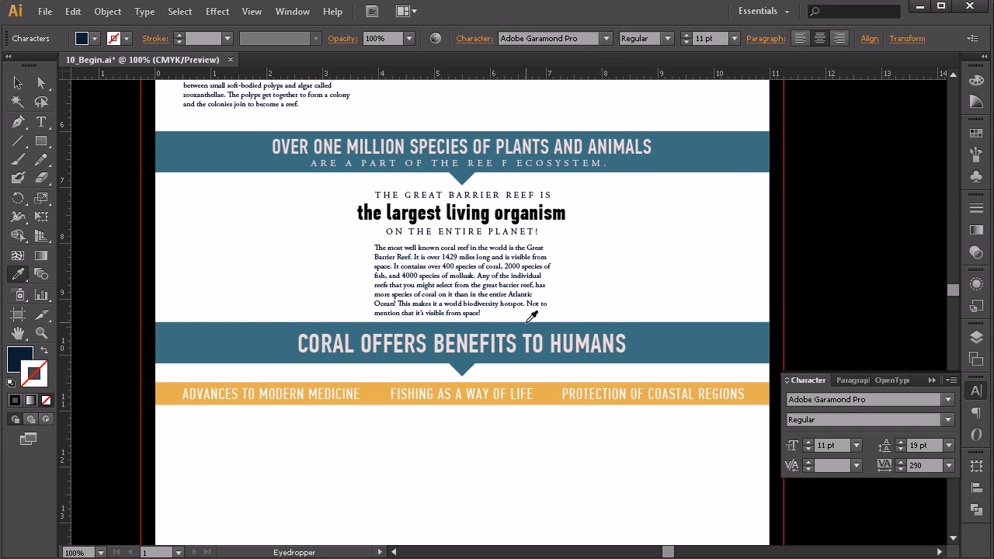
- Set the font size of the line "humans and our activities" to 14 pt
scroll(540, 312, down, 10)
scroll(539, 313, down, 6)
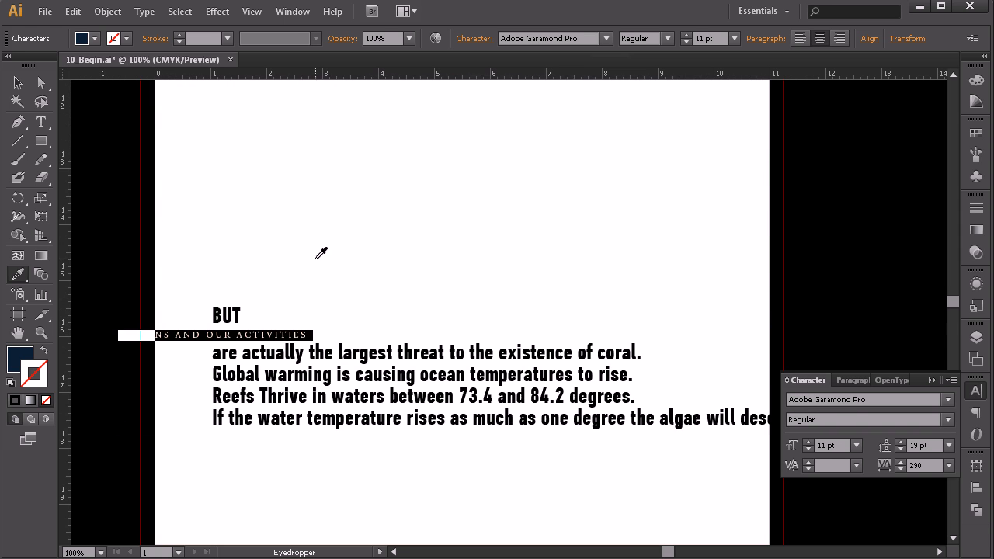
click(18, 82)
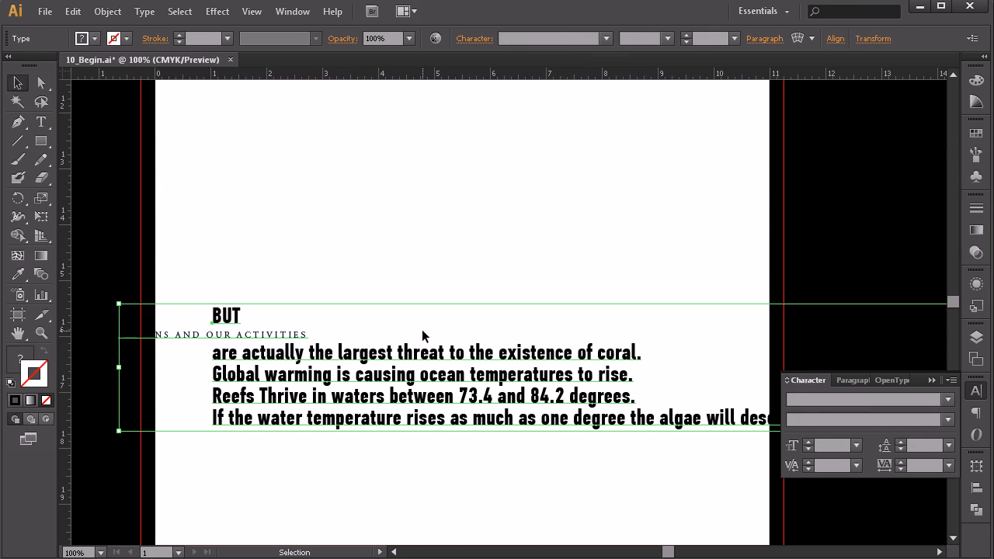
click(41, 122)
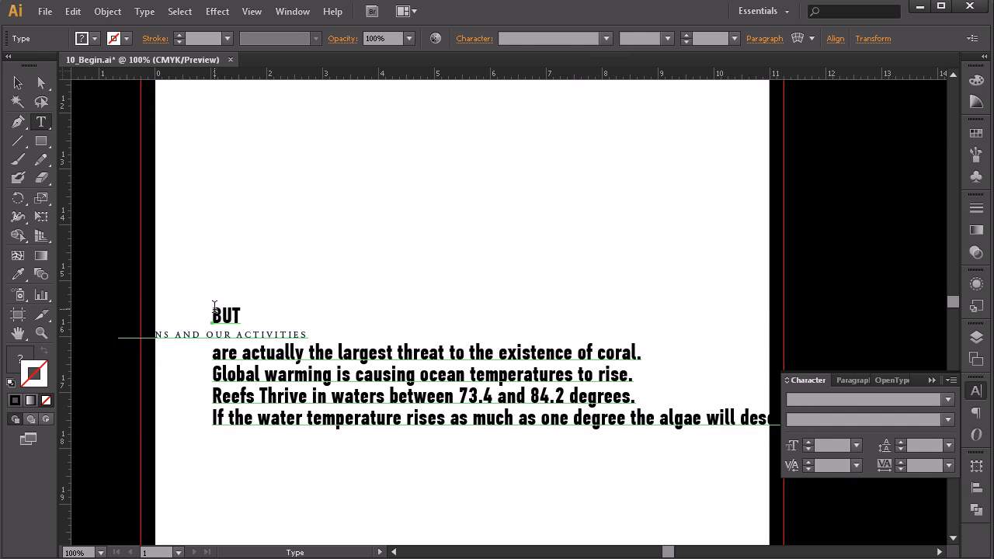
triple_click(239, 338)
click(809, 442)
click(809, 441)
click(809, 442)
click(808, 441)
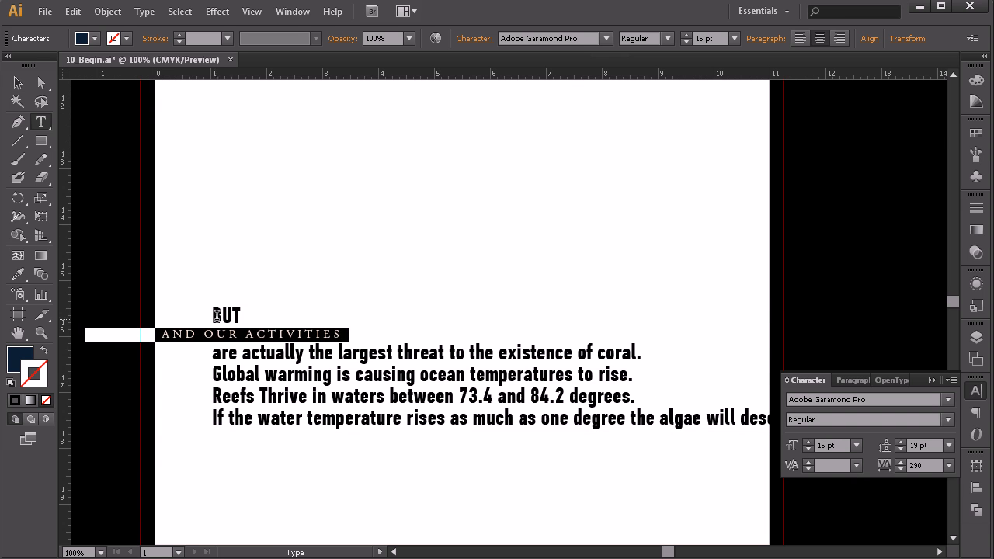
click(808, 450)
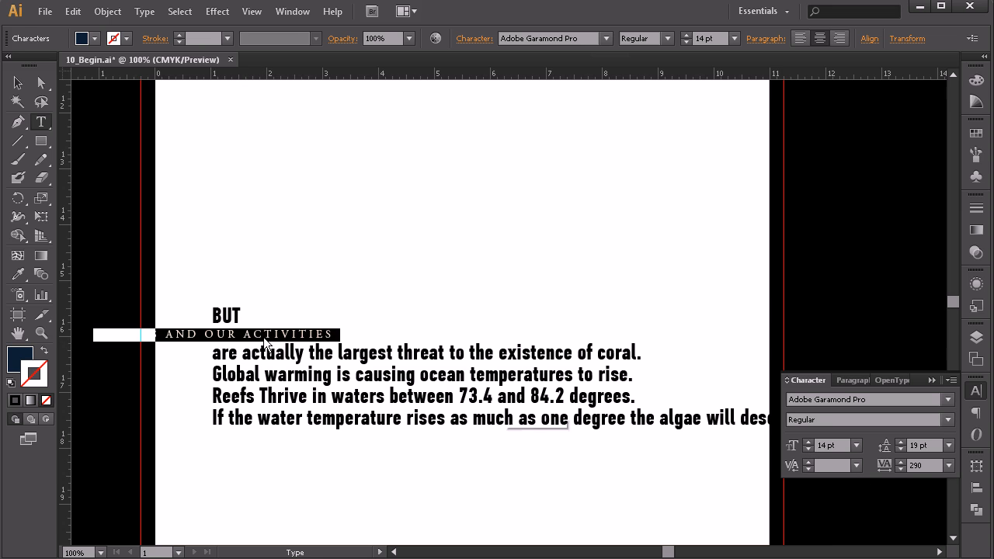
- With the Eyedropper, apply the "humans and our activities" style to the line "are actually the largest threat" and set its size to 11 pt
triple_click(361, 352)
click(17, 273)
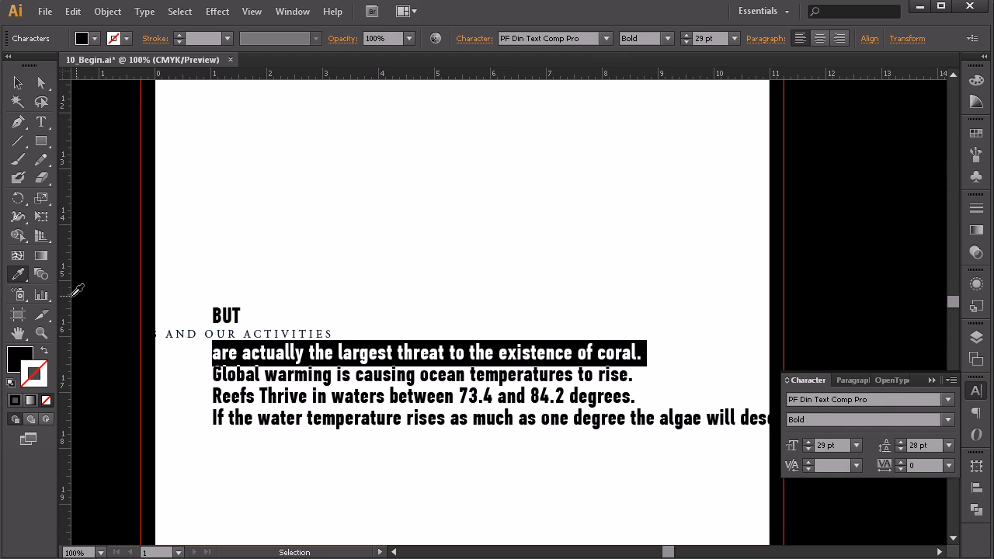
click(235, 332)
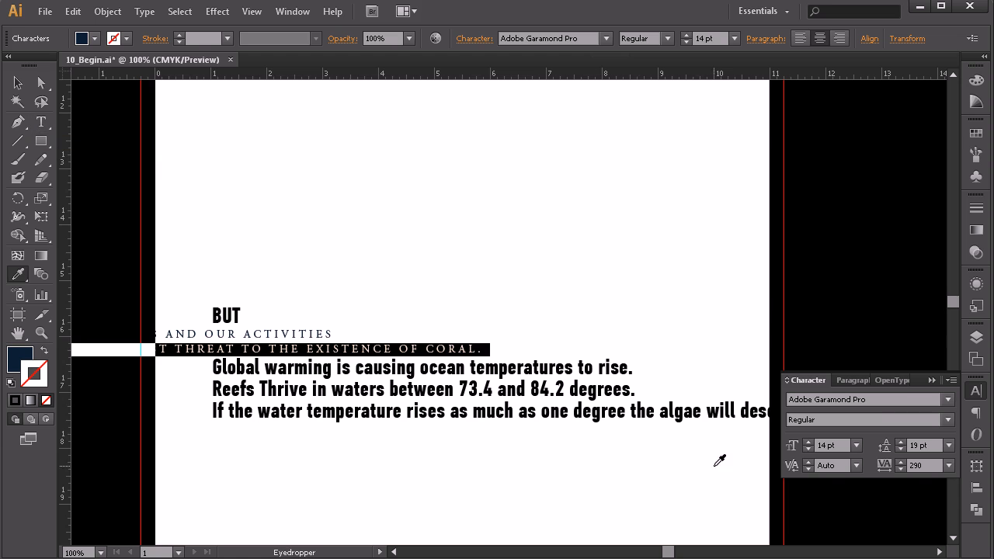
click(808, 450)
click(808, 450)
click(808, 450)
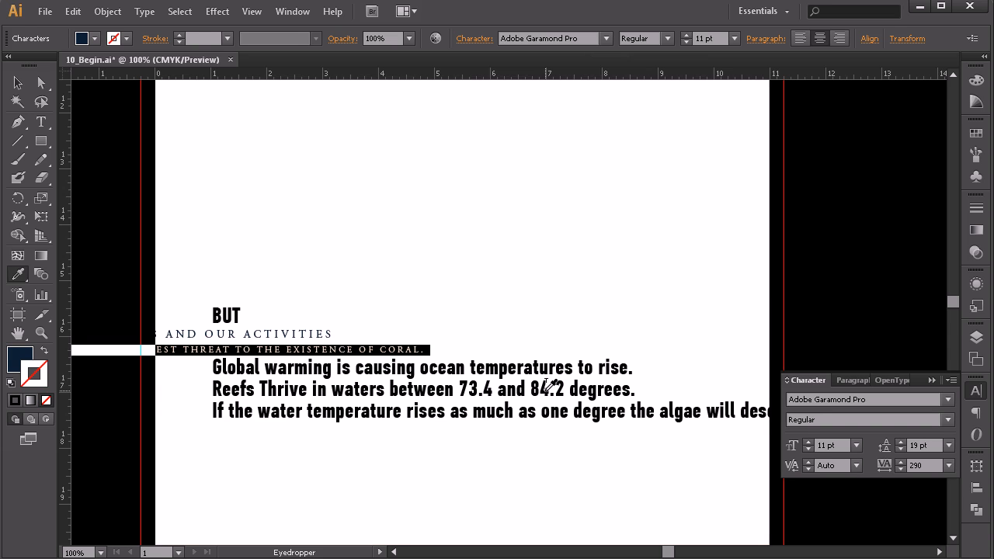
- Set the line "Global warming is causing ocean temperatures to rise." in All Caps with the Regular font style
click(42, 122)
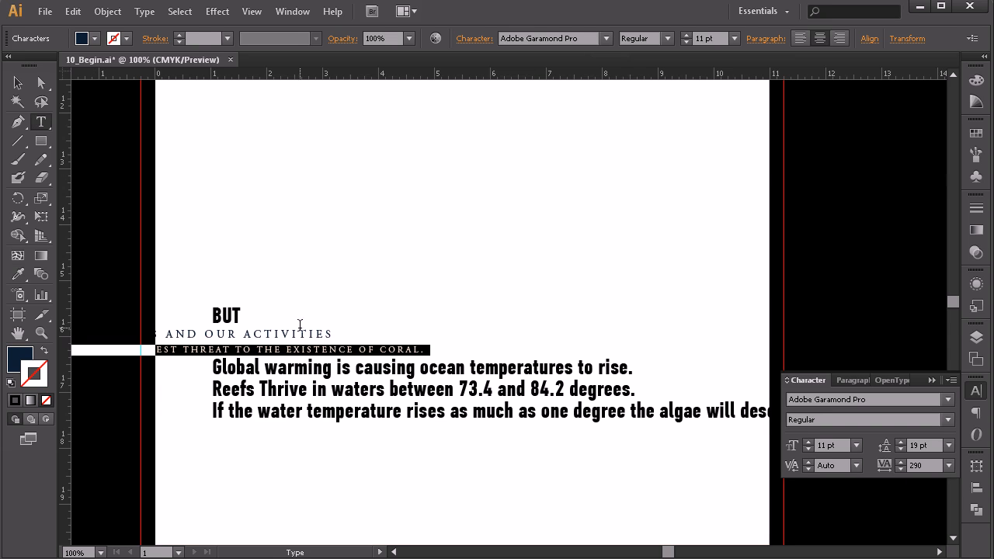
triple_click(370, 368)
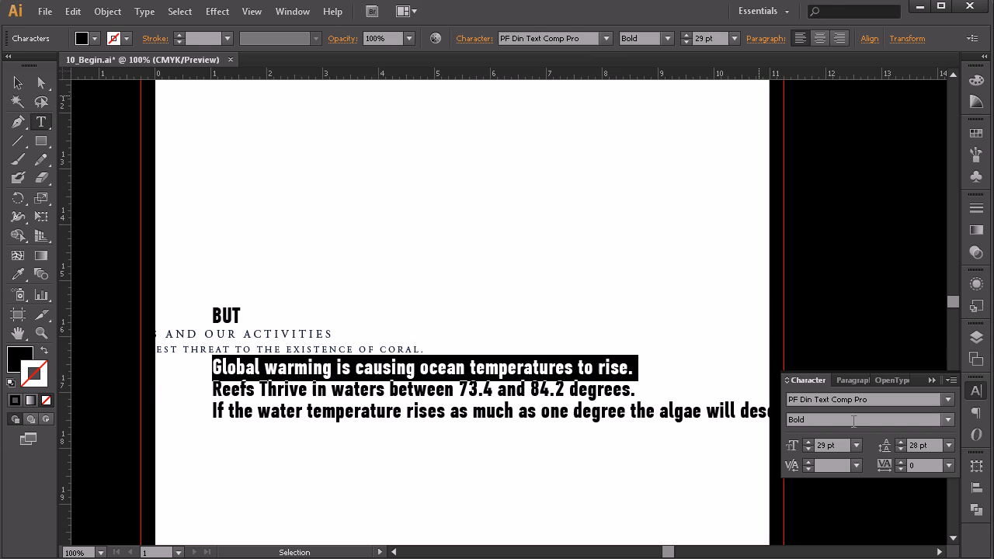
click(952, 380)
click(975, 435)
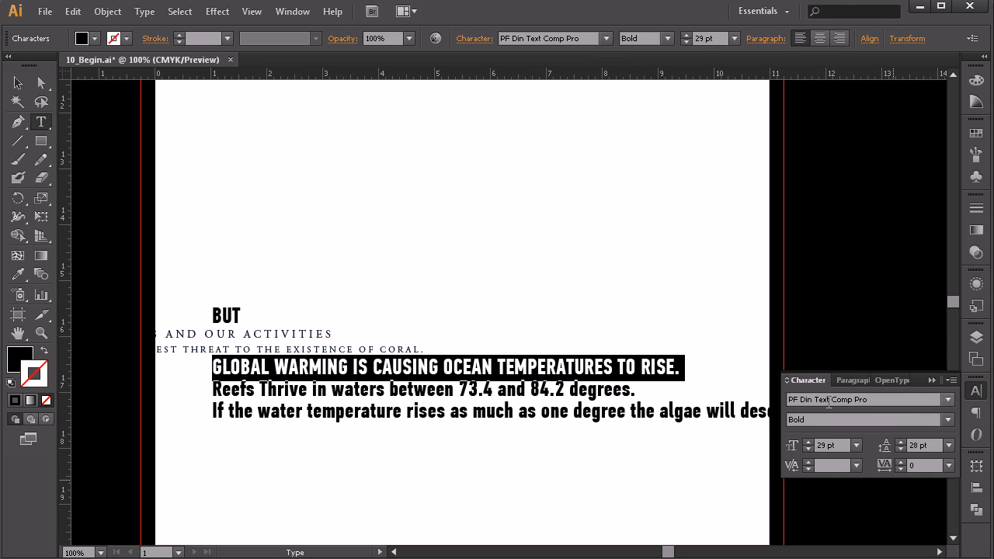
click(667, 39)
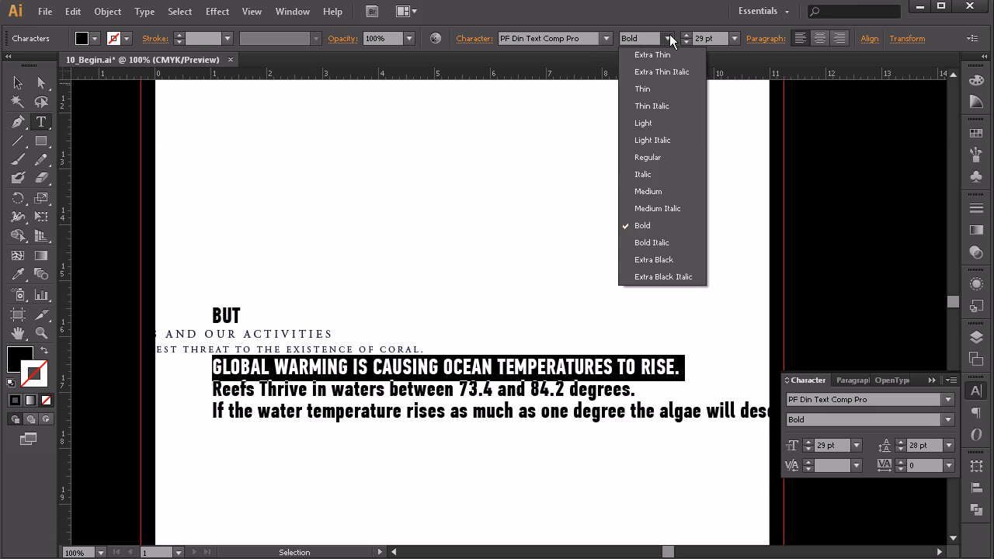
click(648, 157)
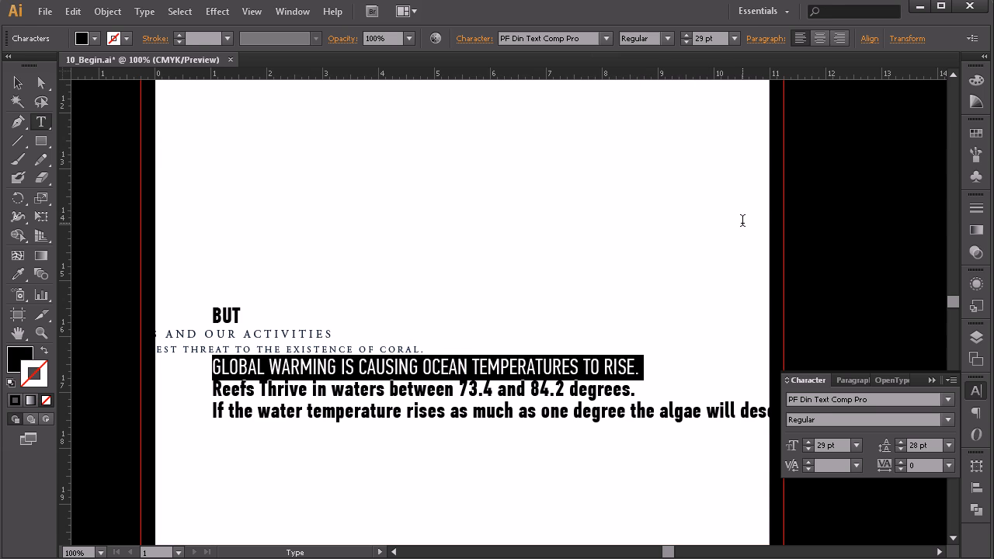
- Reduce the font size of the "Global warming" line to 15 pt
key(ctrl)
click(808, 448)
click(807, 448)
click(807, 448)
click(807, 449)
click(807, 448)
click(807, 448)
click(807, 448)
click(807, 448)
click(807, 448)
click(807, 448)
click(807, 449)
click(807, 449)
click(807, 448)
click(807, 448)
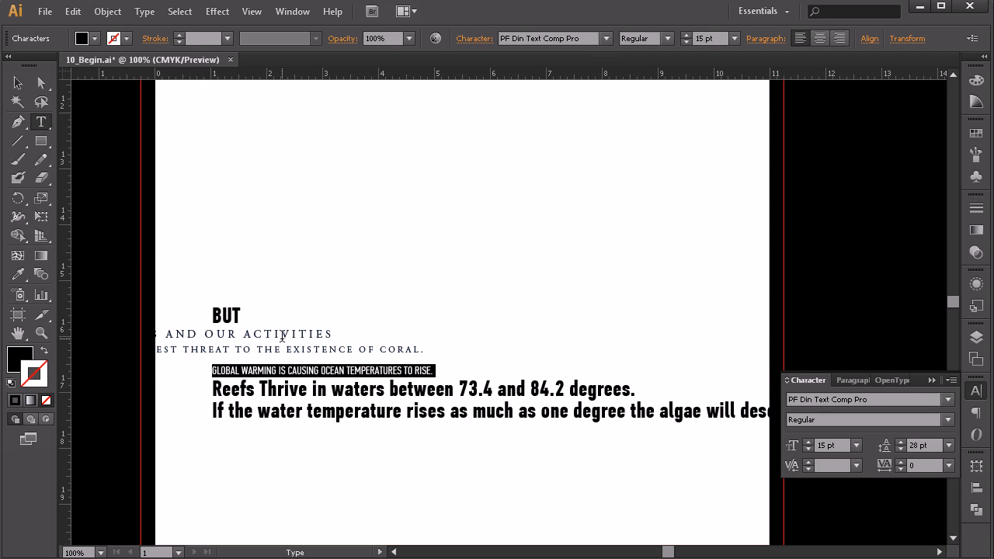
- Center-align the first four lines, from "But" to "Global warming", and move the text block to the middle of the artboard above the orange band
drag(437, 376, 74, 311)
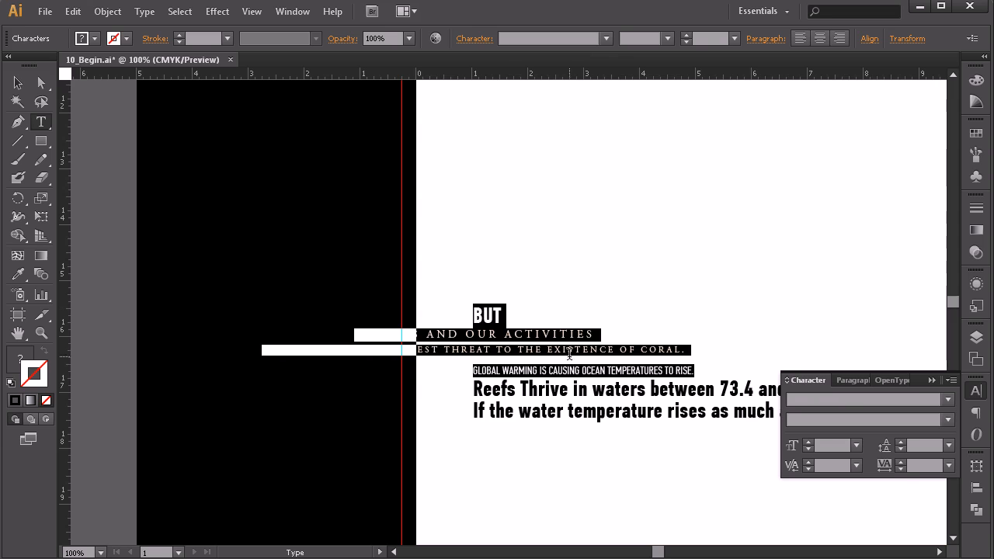
click(977, 413)
click(821, 400)
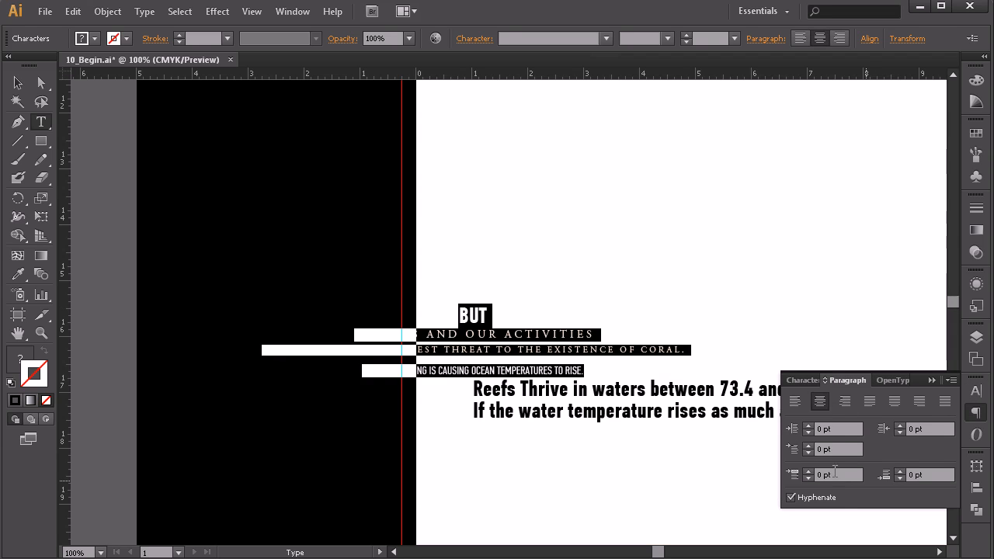
click(16, 81)
drag(637, 417, 564, 344)
- Center-align the two remaining lines, "Reefs Thrive in waters" and "If the water temperature"
click(42, 122)
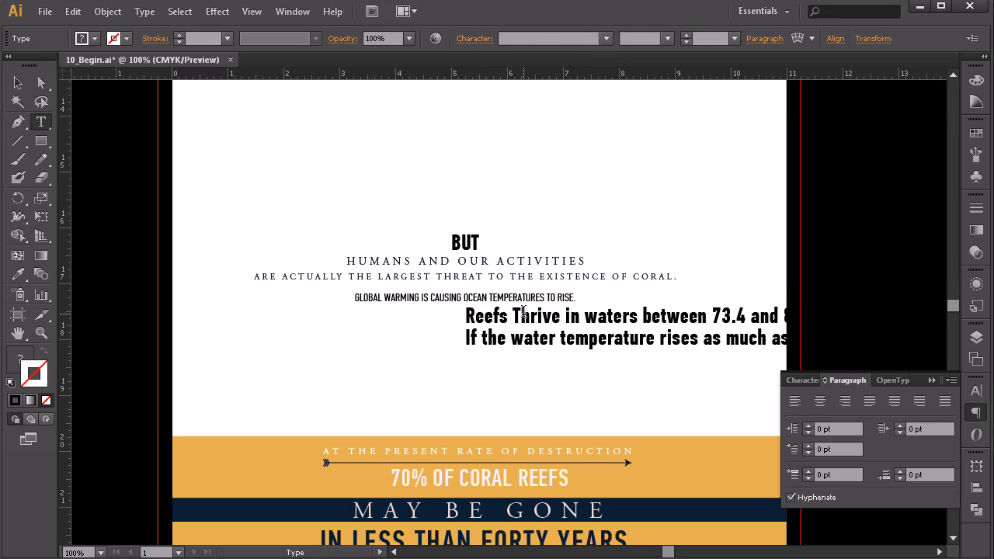
triple_click(524, 311)
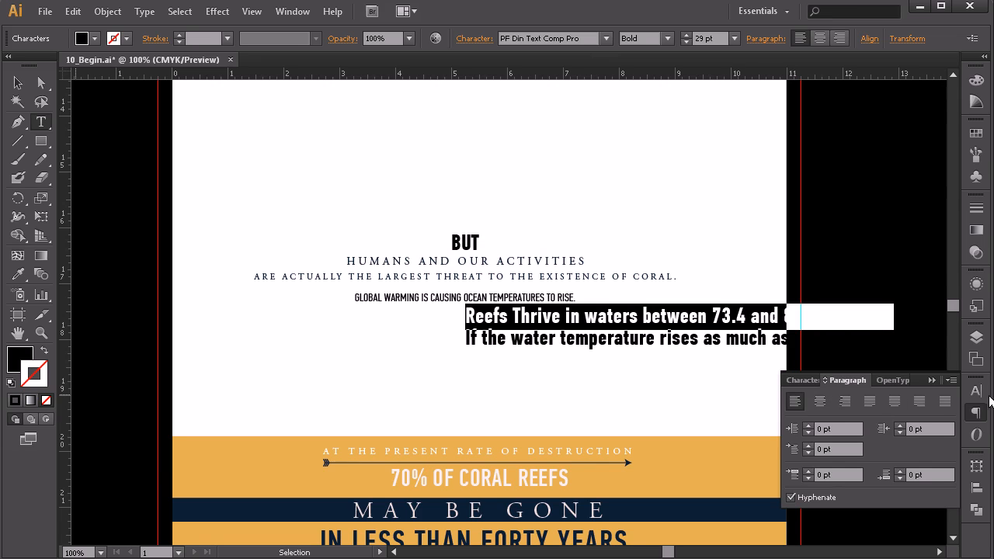
click(819, 401)
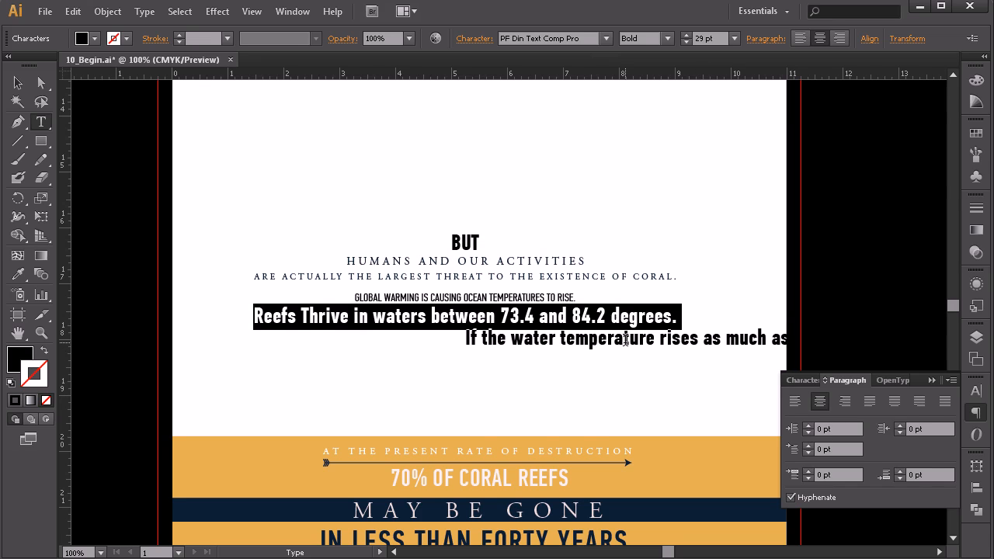
triple_click(626, 339)
click(820, 401)
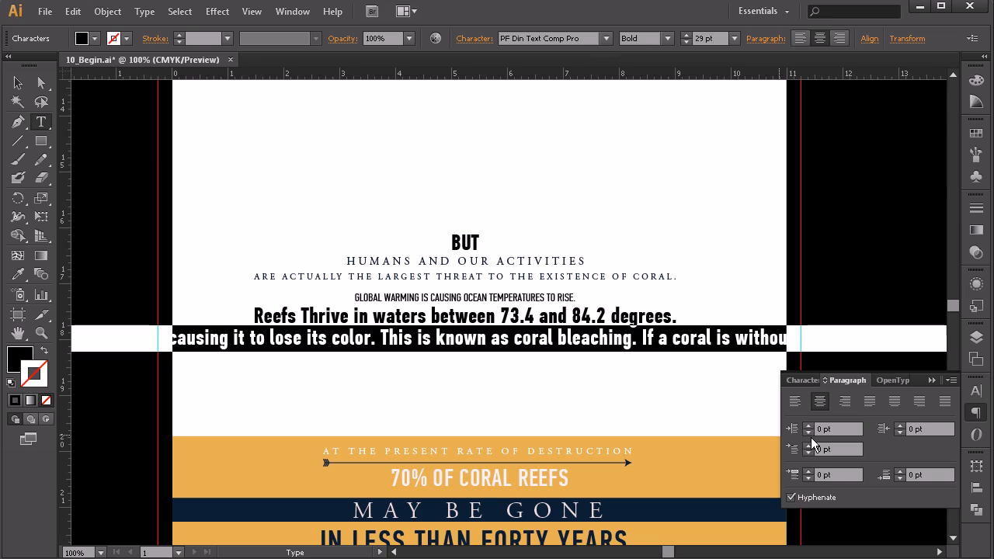
click(651, 349)
key(Escape)
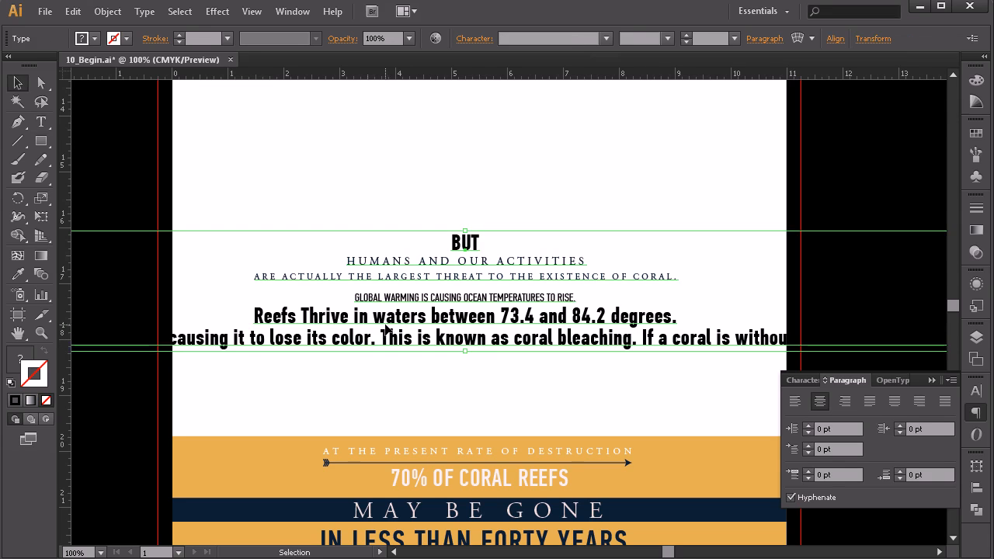
- Examine how the centered text block fits within the whole infographic
key(ctrl+minus)
key(ctrl+minus)
key(ctrl+minus)
key(ctrl+minus)
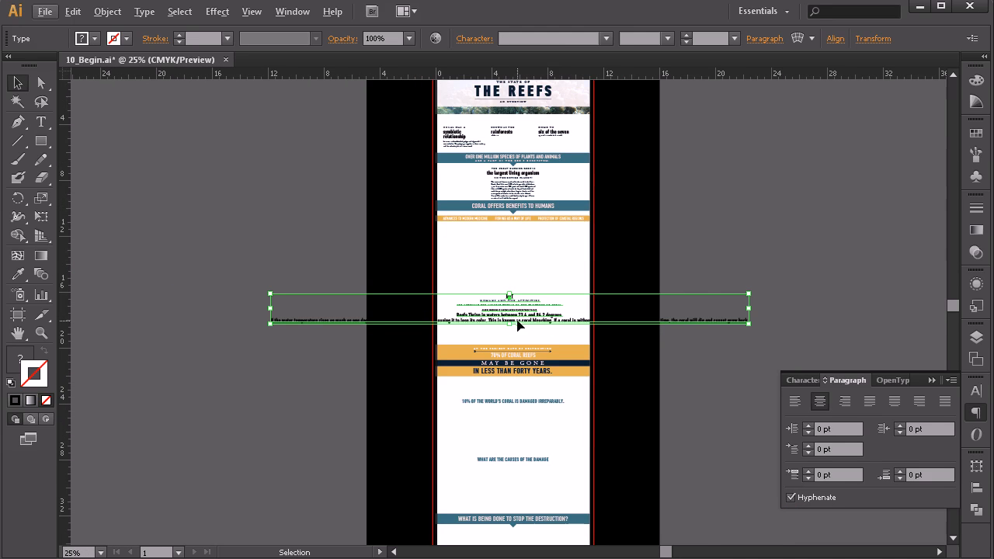
key(ctrl+plus)
key(ctrl+plus)
key(ctrl+plus)
key(ctrl+plus)
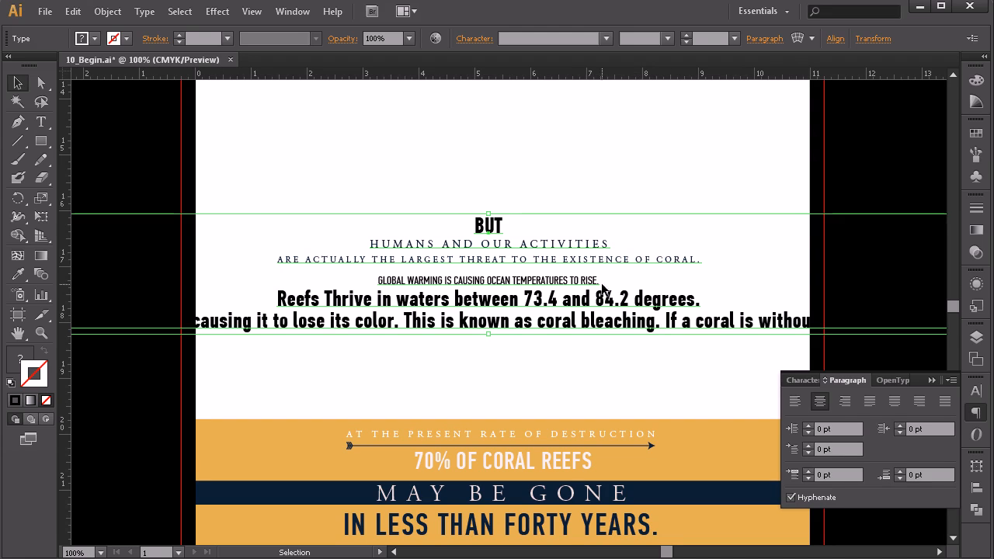
- Remove the space after "coral bleaching." and start a new line with "If a coral is without"
click(41, 122)
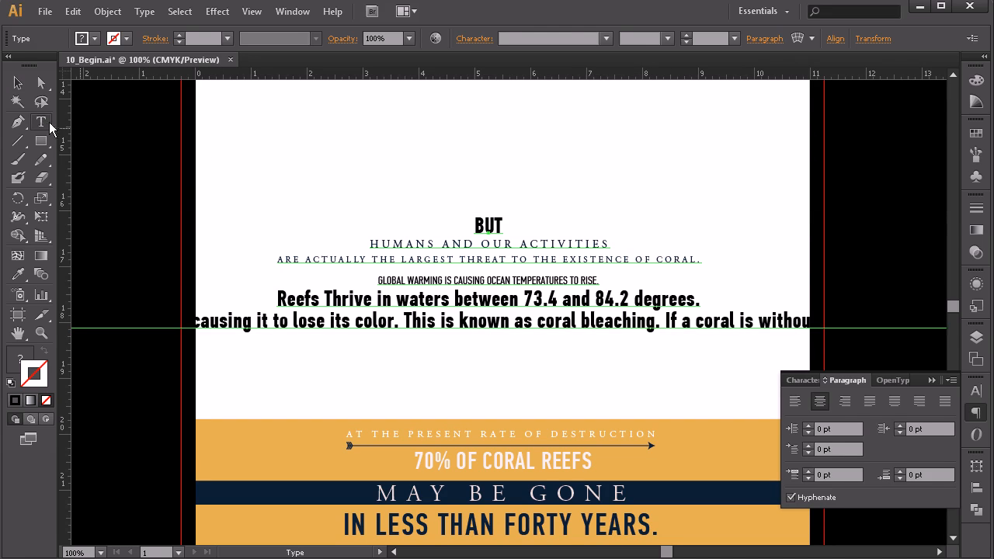
click(666, 320)
key(BackSpace)
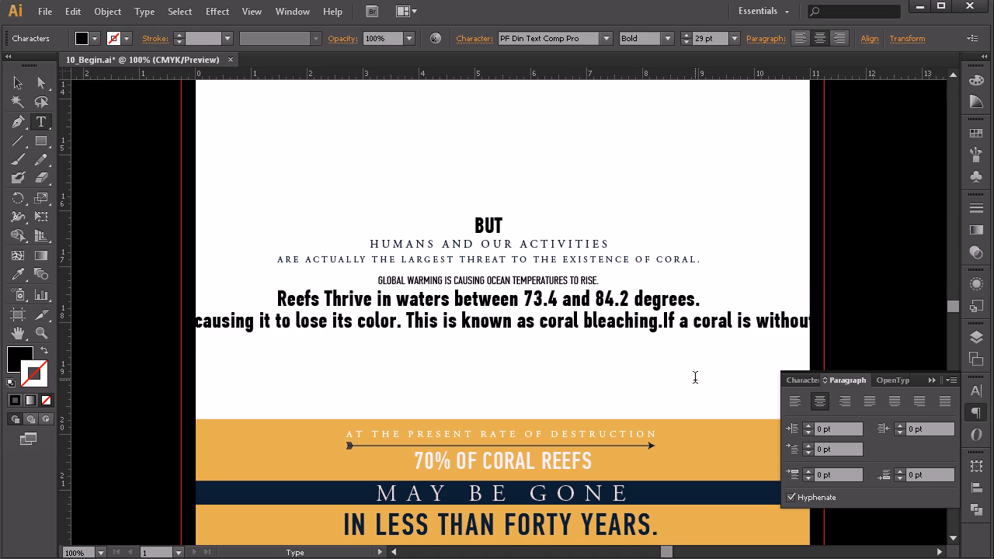
key(Return)
triple_click(584, 342)
click(599, 349)
click(271, 321)
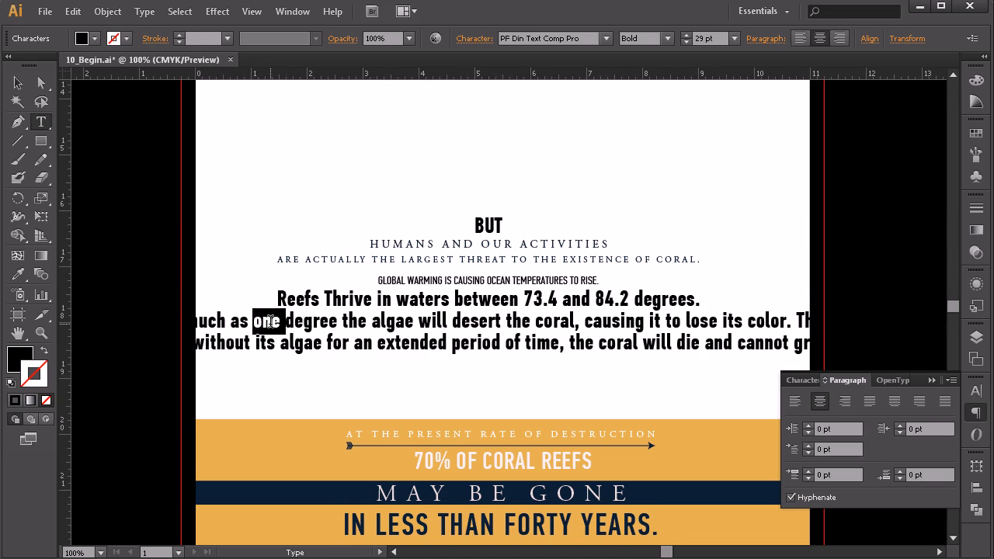
triple_click(271, 320)
drag(271, 321, 295, 343)
click(219, 321)
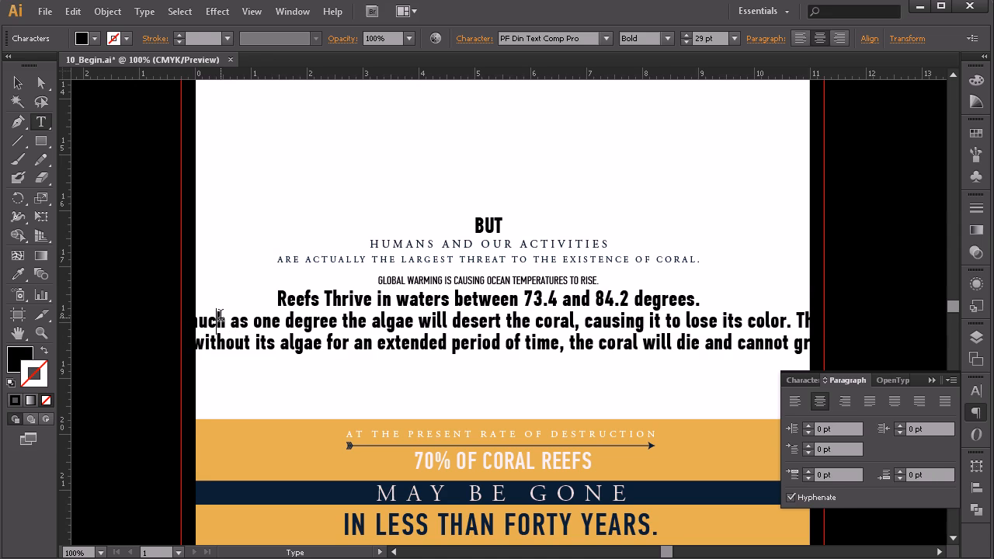
drag(295, 343, 318, 350)
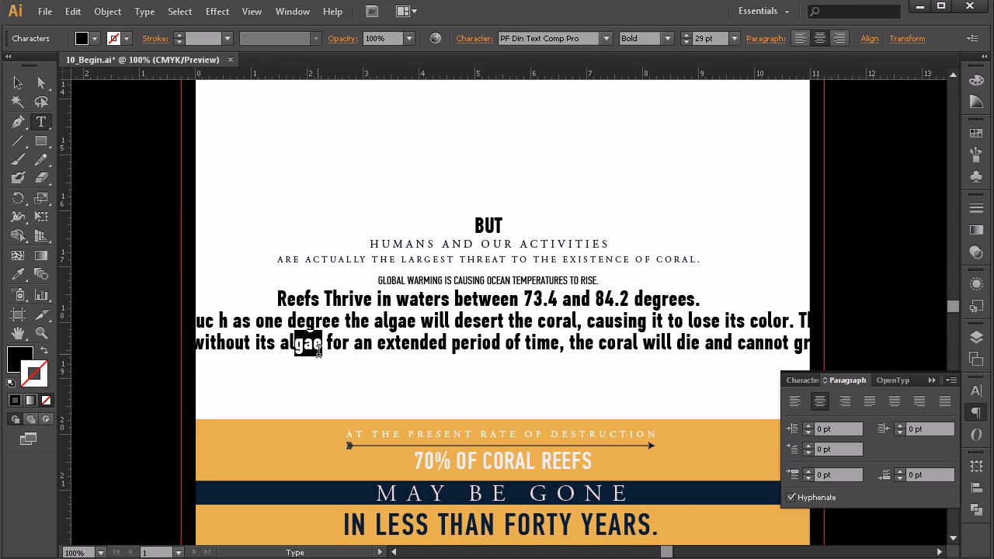
key(ctrl+z)
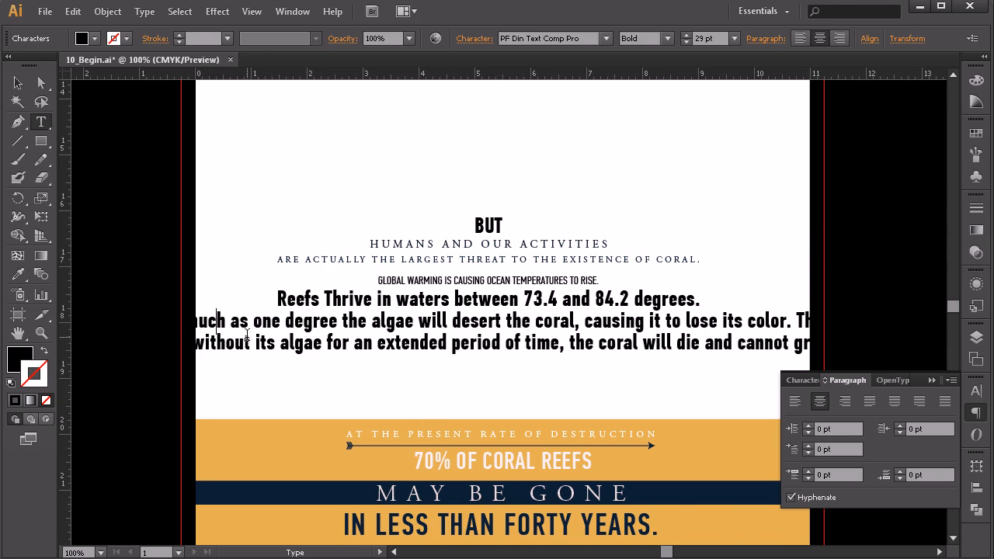
- Set the font size of the last two lines, starting "If the water temperature" and "If a coral is without", to 20 pt
scroll(510, 395, left, 5)
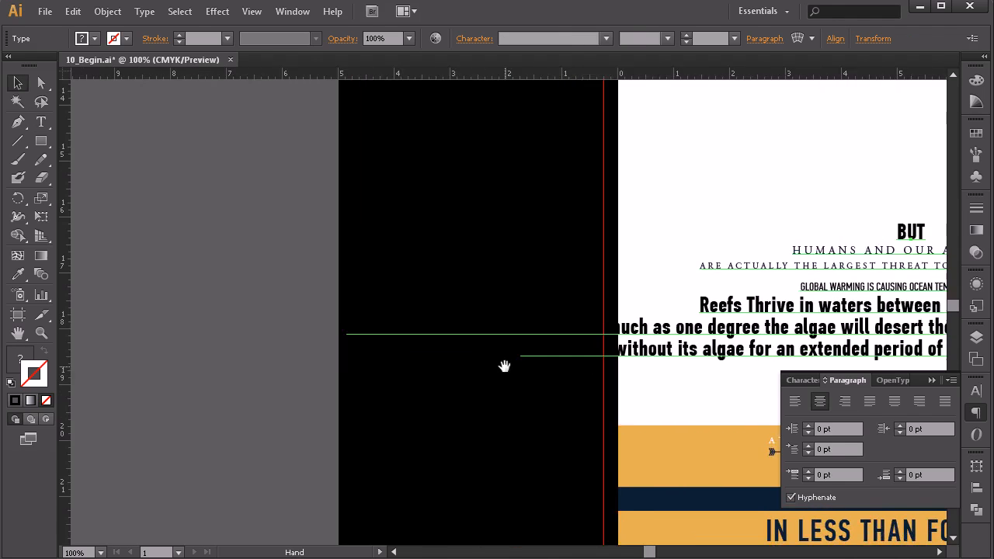
click(41, 124)
drag(302, 313, 723, 338)
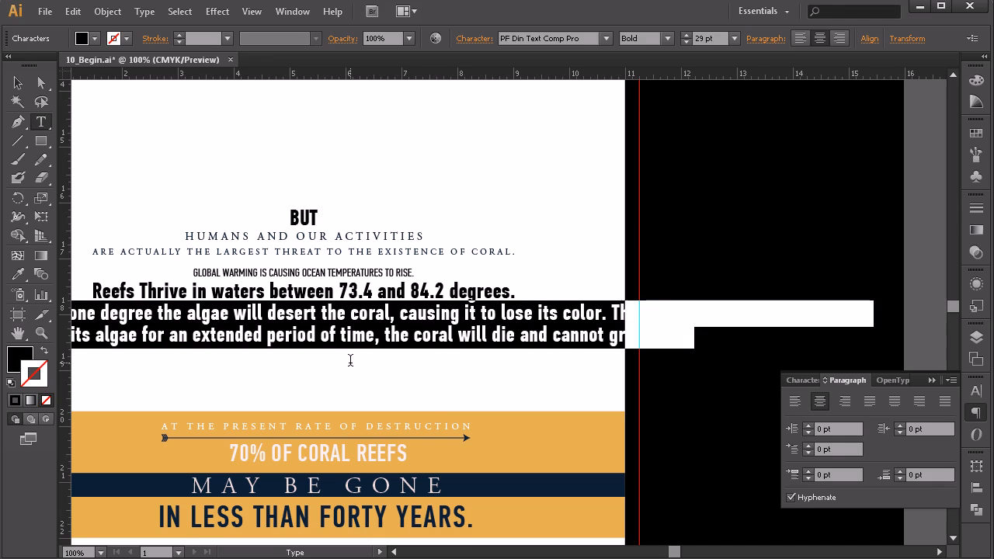
click(685, 42)
click(685, 42)
click(686, 42)
click(685, 42)
click(685, 42)
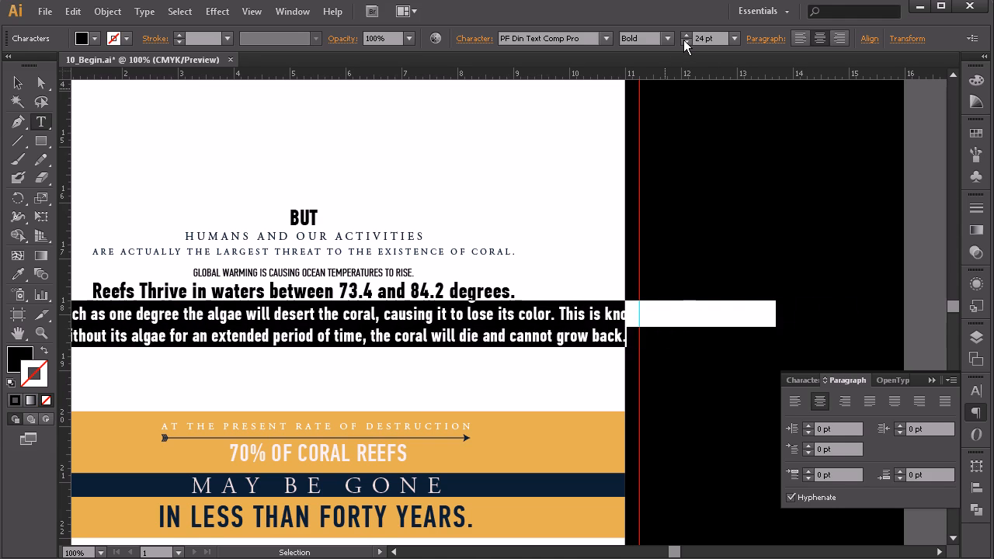
click(686, 42)
click(685, 42)
click(685, 42)
click(685, 42)
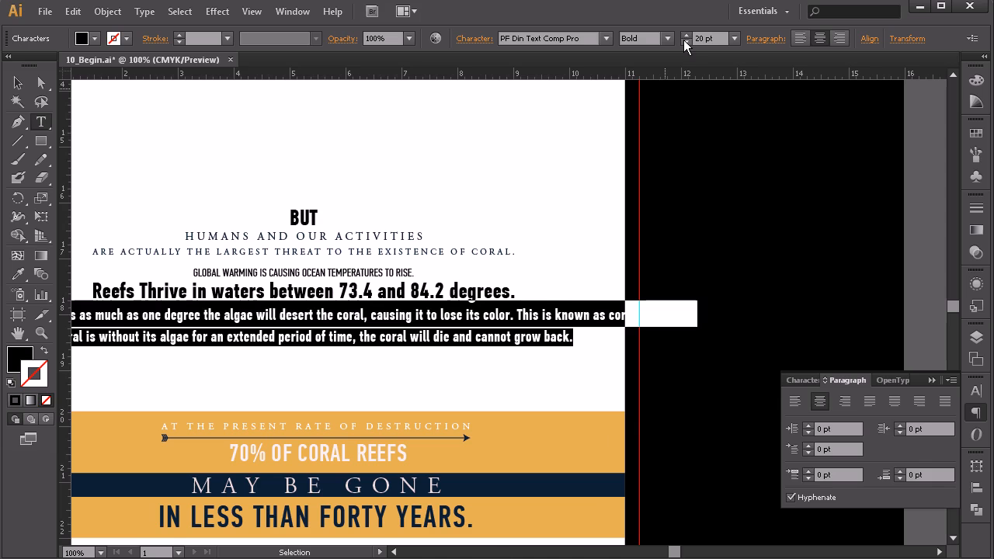
- Reduce the leading of the last two lines to 22 pt
click(976, 391)
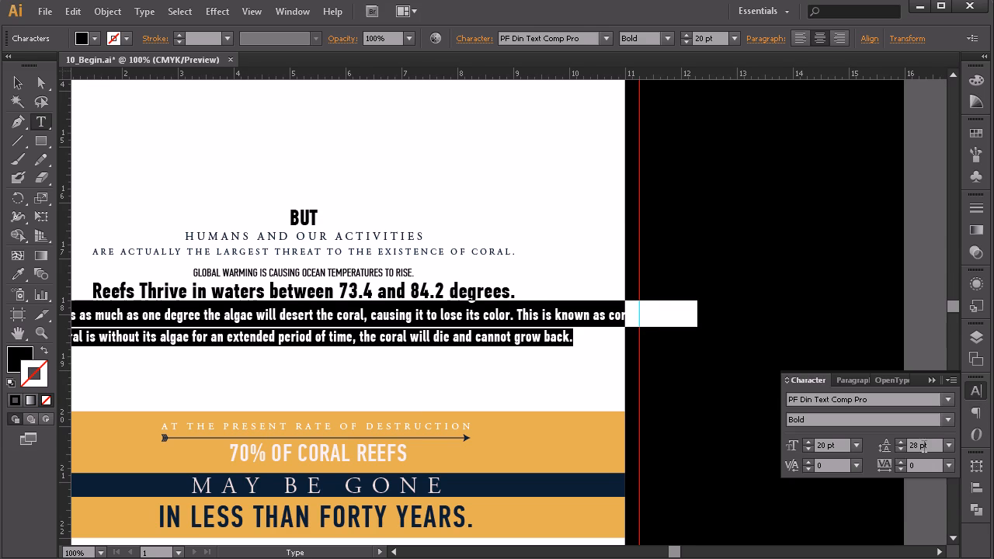
click(900, 449)
click(900, 449)
click(900, 449)
click(901, 449)
click(900, 449)
click(901, 449)
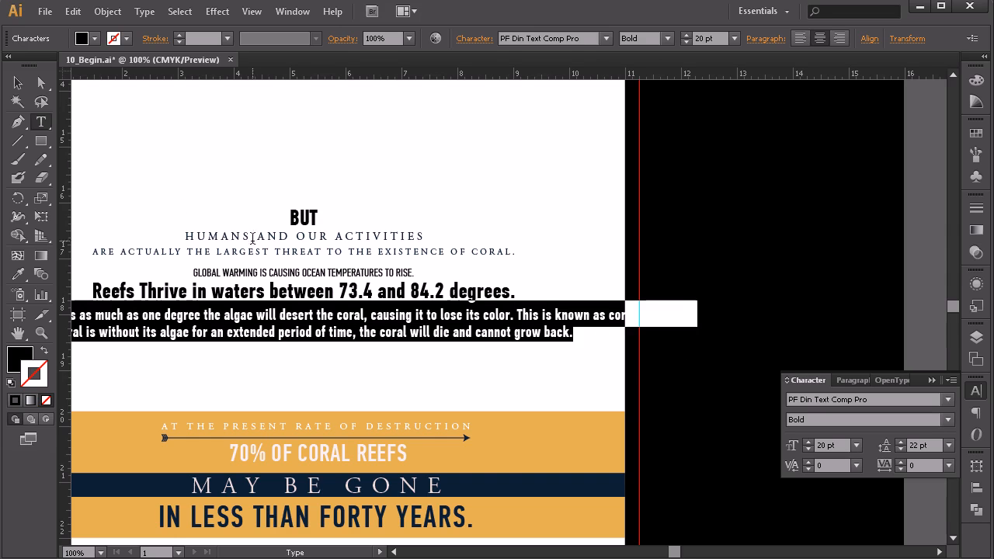
- Increase the leading of the line starting "If the water temperature" to 61 pt
click(521, 293)
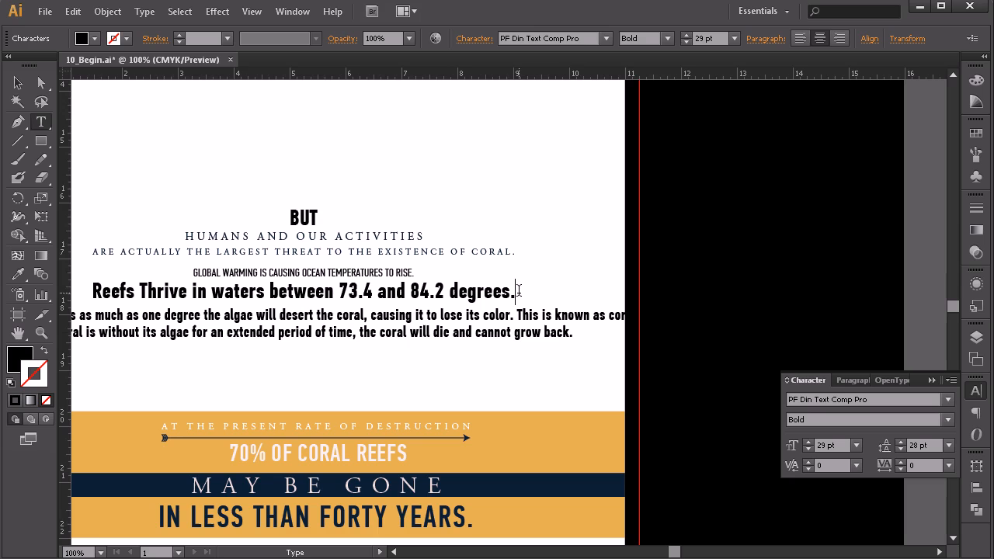
click(891, 442)
click(890, 441)
click(890, 442)
click(890, 441)
triple_click(528, 315)
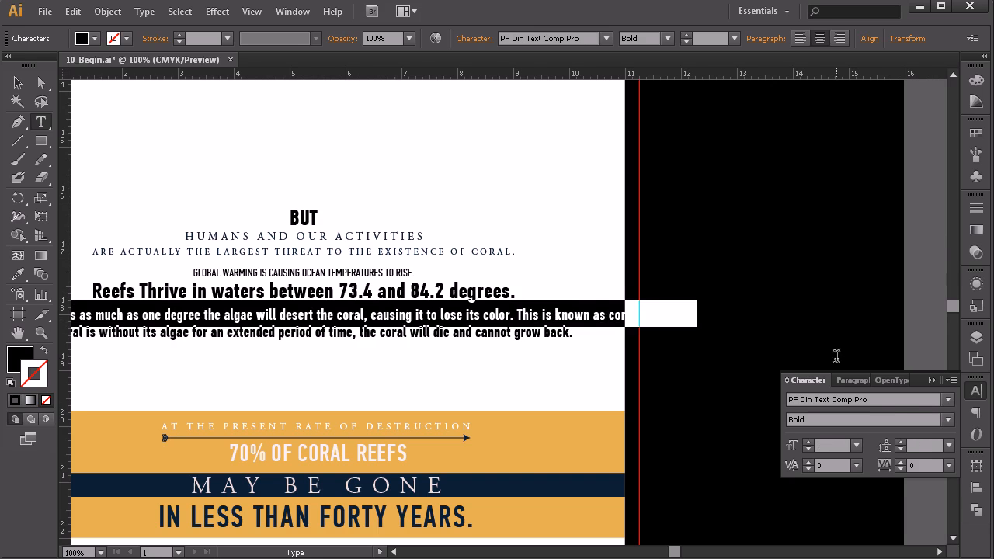
click(900, 450)
click(901, 446)
drag(901, 446, 901, 447)
click(18, 82)
drag(177, 178, 357, 179)
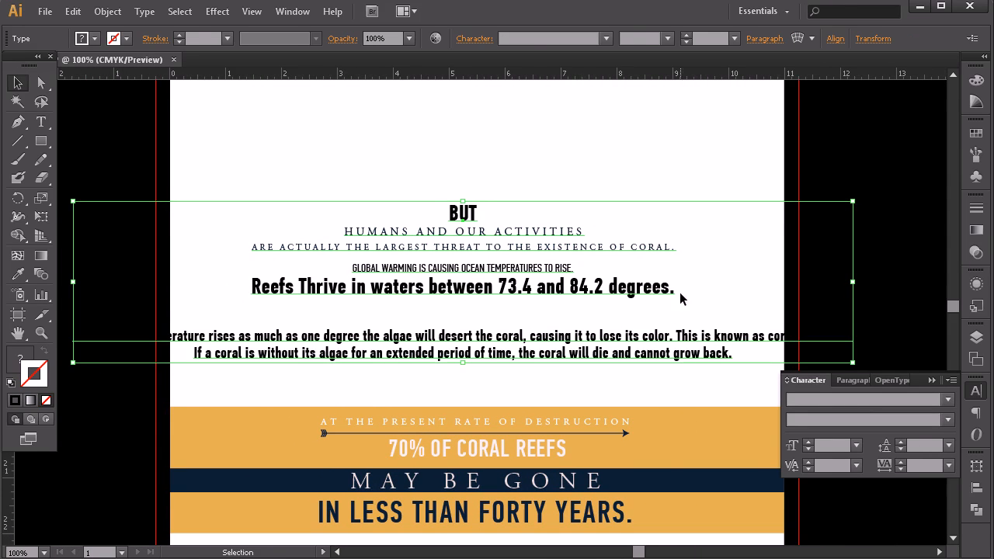
- Cut the line "Reefs Thrive in waters between 73.4 and 84.2 degrees." out of the centered text block
click(42, 122)
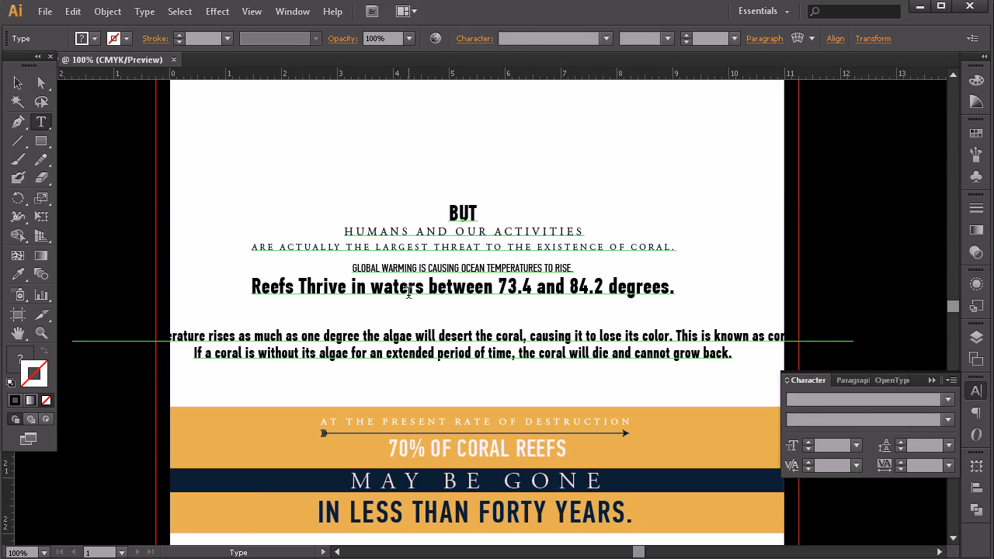
triple_click(409, 292)
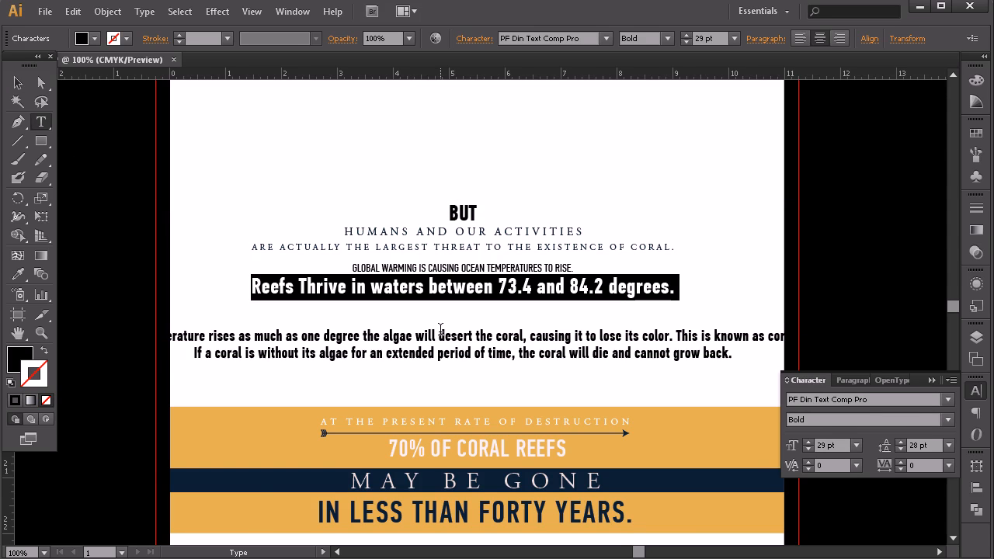
key(ctrl+x)
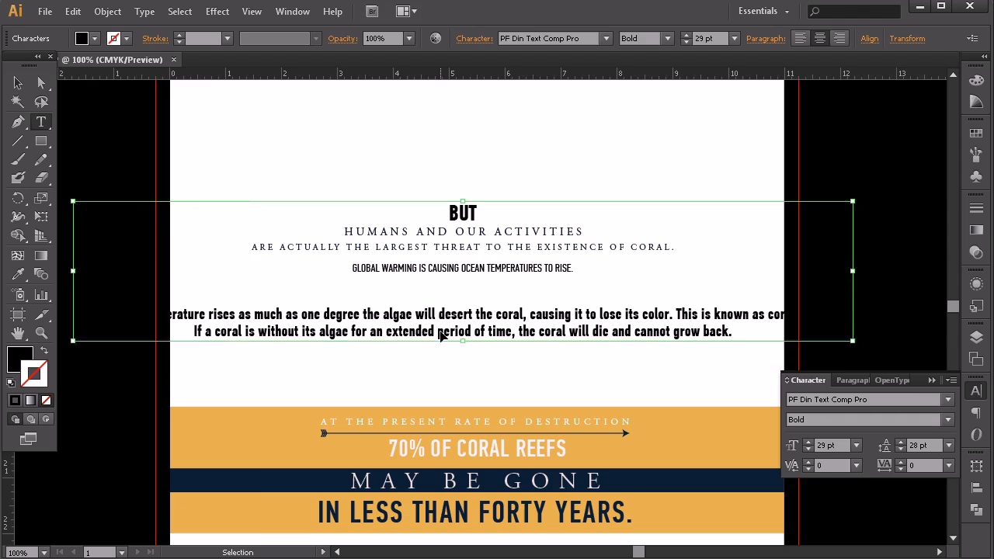
click(18, 82)
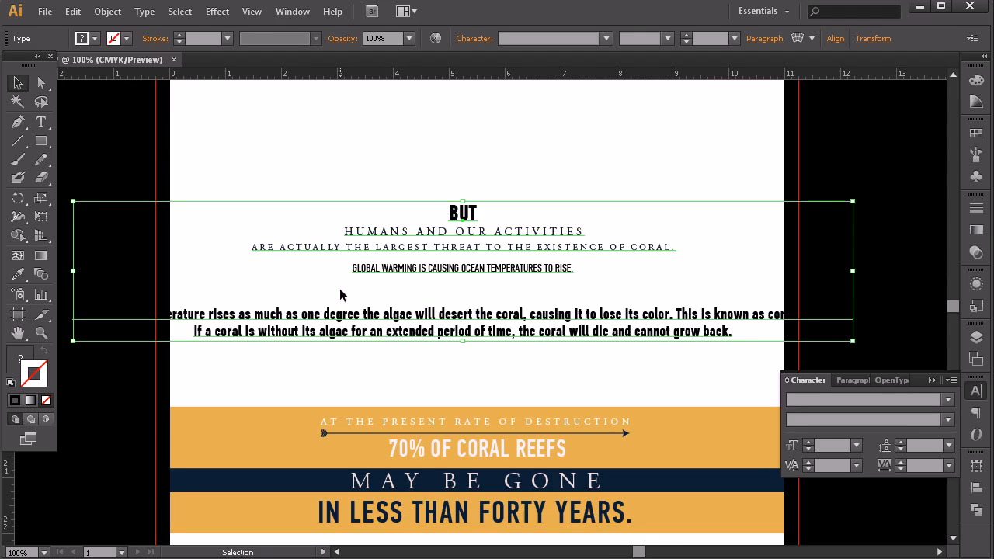
- Reduce the font size of the last two lines, starting "If the water temperature" and "If a coral is without", to 11 pt
click(42, 123)
double_click(302, 313)
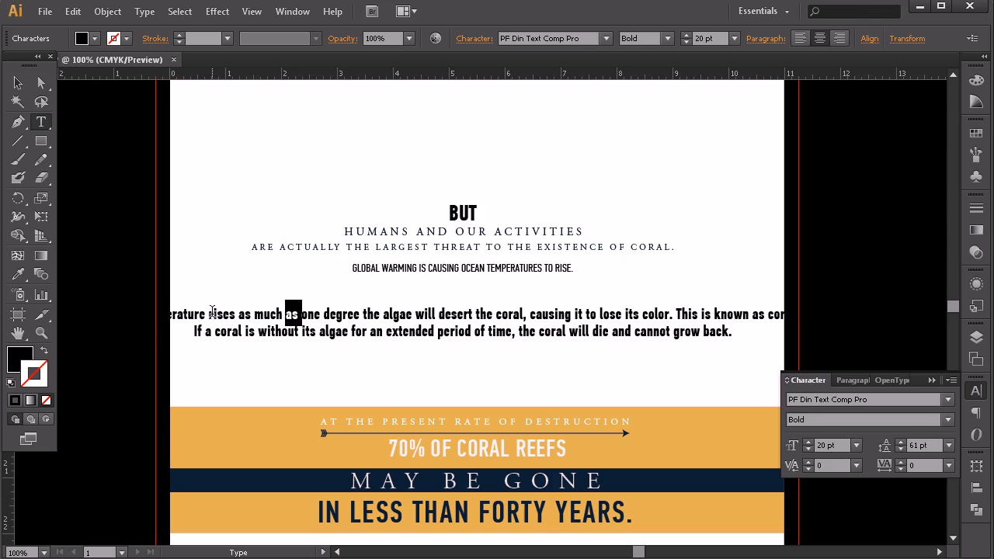
drag(119, 311, 478, 375)
drag(749, 343, 707, 91)
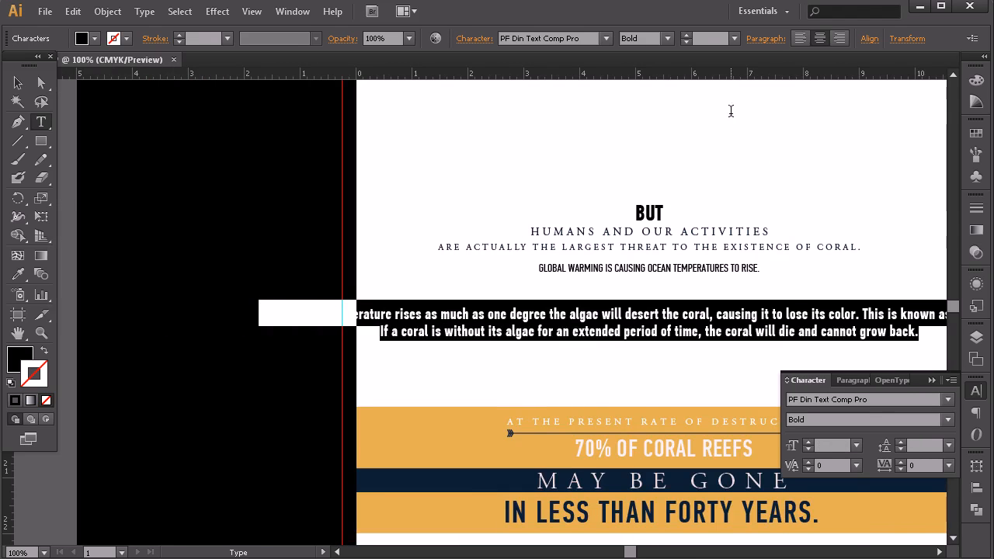
click(809, 449)
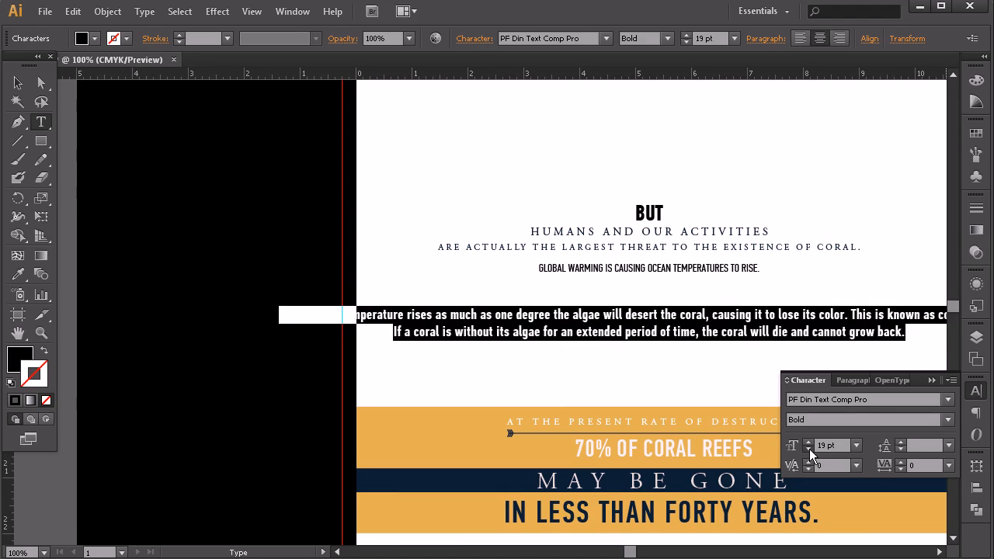
click(809, 449)
click(810, 449)
click(809, 449)
click(810, 449)
click(809, 449)
click(810, 449)
click(810, 449)
click(810, 449)
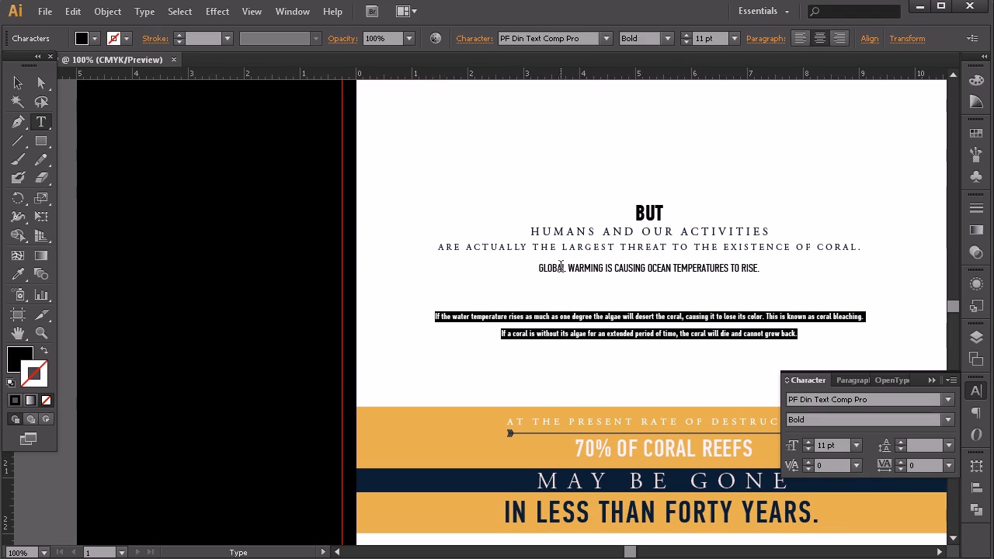
- Tighten the leading of the last two lines of the text block to 12 pt
click(901, 450)
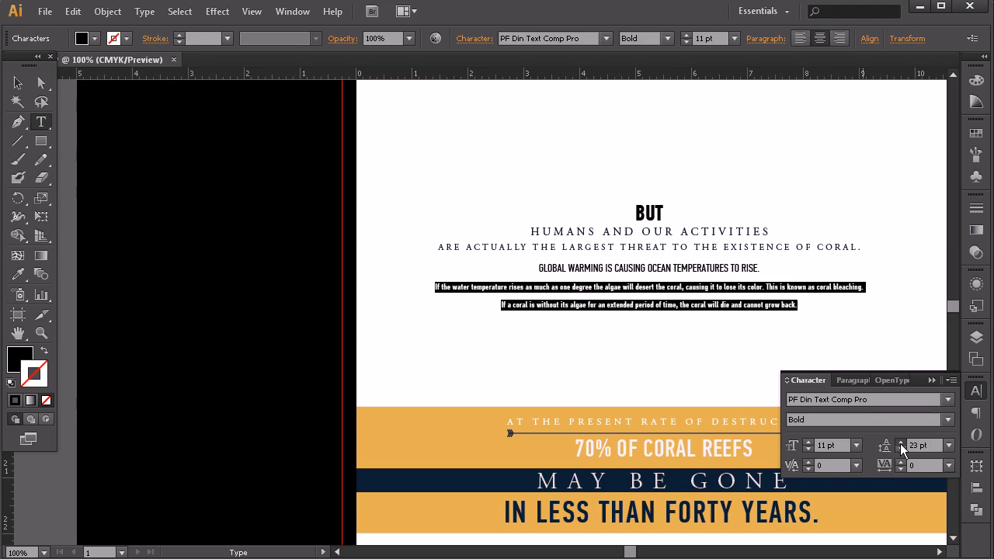
click(901, 449)
click(901, 450)
click(902, 450)
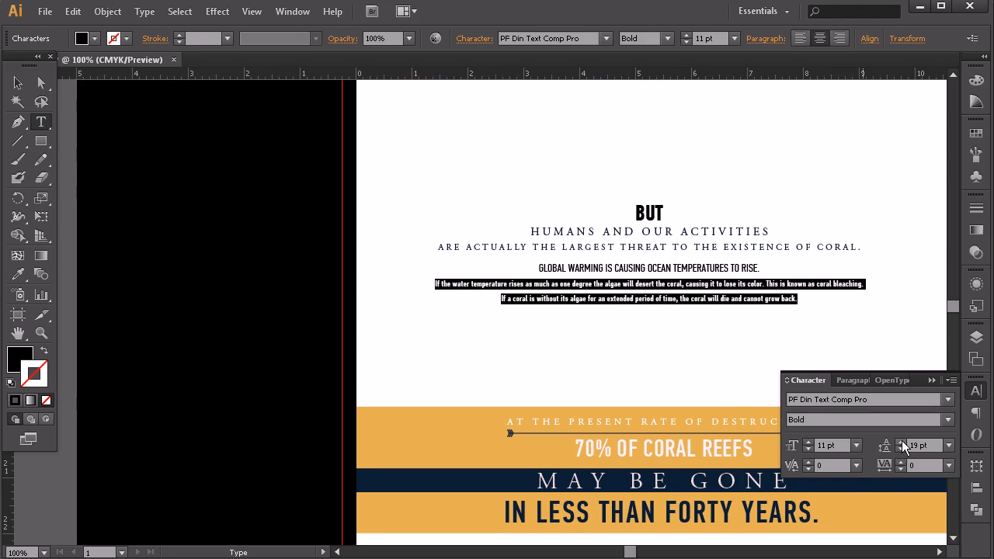
click(901, 450)
click(901, 450)
click(901, 450)
click(901, 450)
click(901, 450)
click(901, 450)
click(901, 450)
click(866, 298)
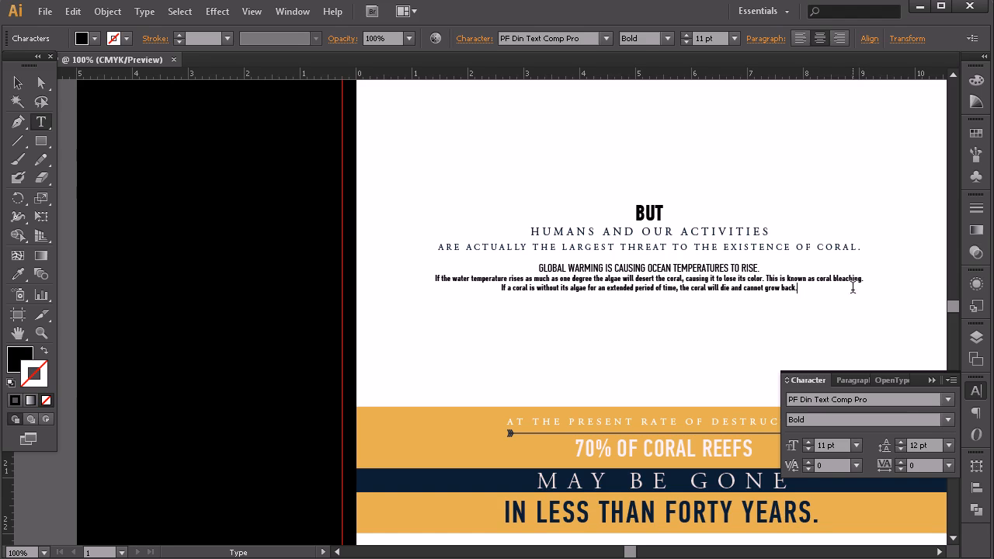
- Increase the leading of the "If the water temperature" line to 110 pt, leaving a gap below the global warming line
triple_click(833, 280)
click(903, 442)
drag(903, 442, 903, 442)
click(18, 84)
click(462, 191)
key(space)
drag(635, 171, 469, 205)
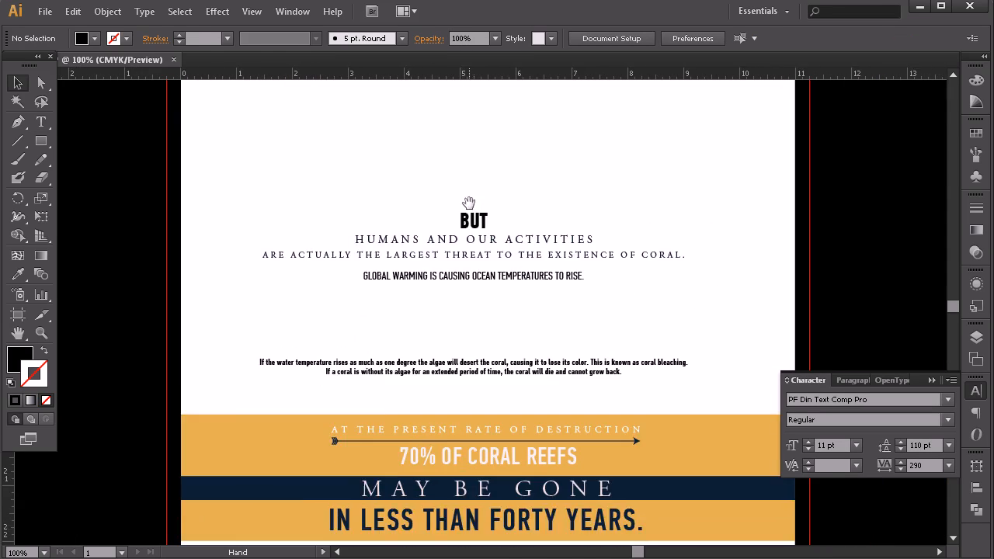
- Examine how the spaced-out text block fits within the infographic around it
key(space)
drag(565, 195, 513, 273)
key(z)
alt+click(505, 344)
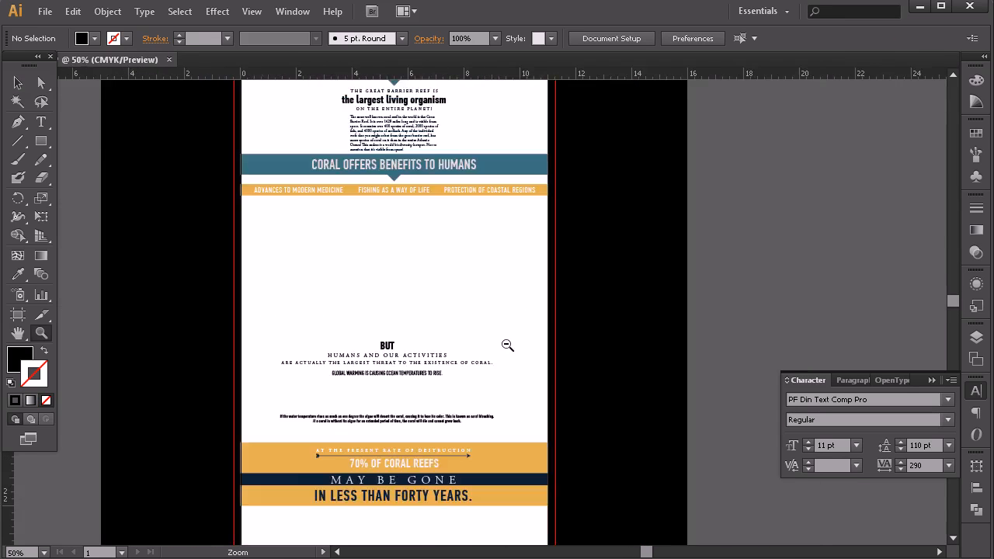
alt+click(266, 178)
alt+click(428, 300)
click(428, 301)
click(489, 351)
click(472, 326)
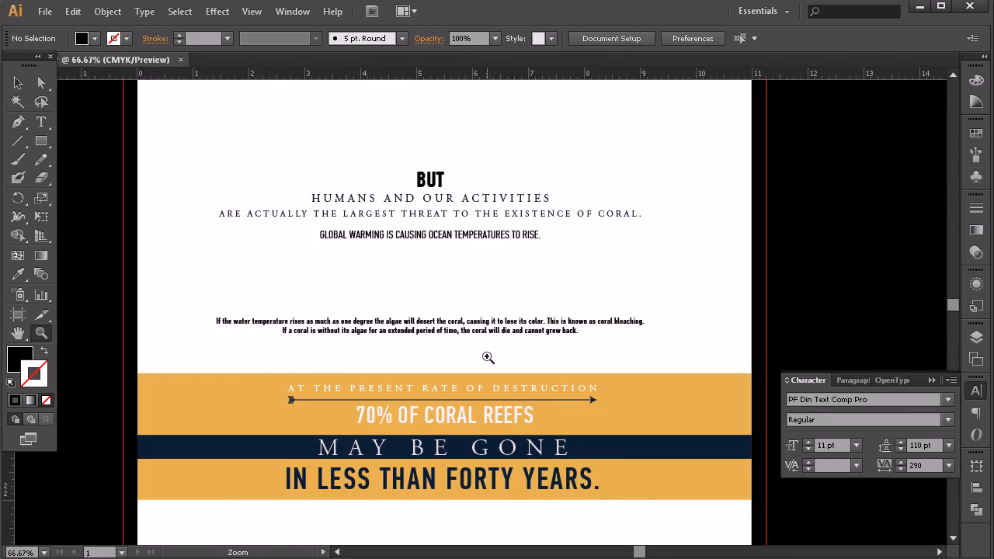
click(450, 287)
- Paste the cut "Reefs Thrive" line as a separate text object and center it in the gap below the global warming line
click(41, 122)
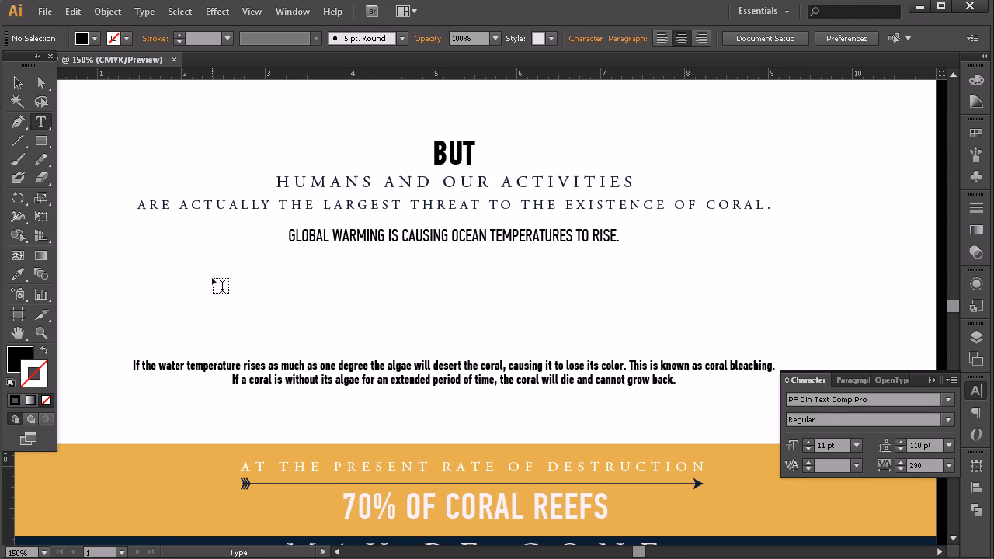
key(ctrl+v)
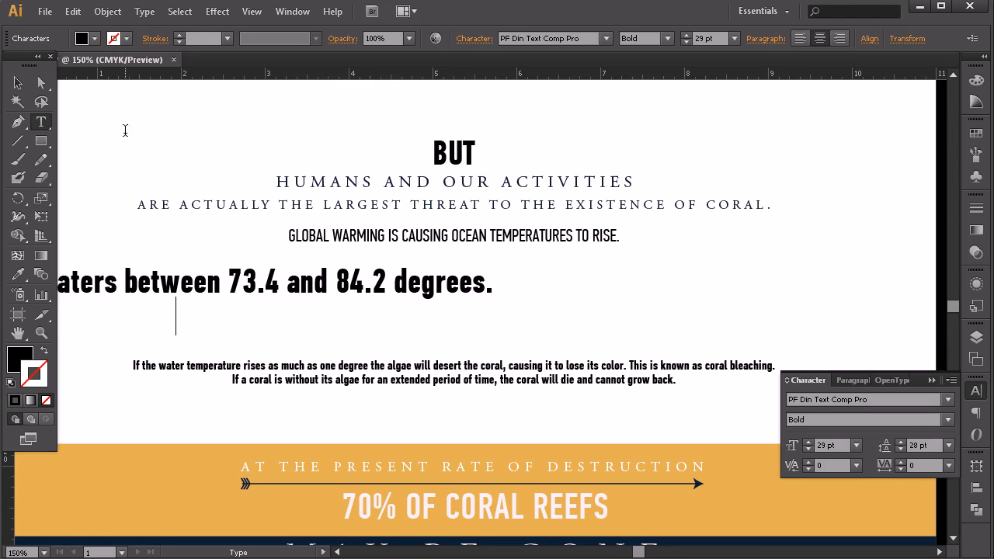
key(Escape)
drag(269, 286, 521, 302)
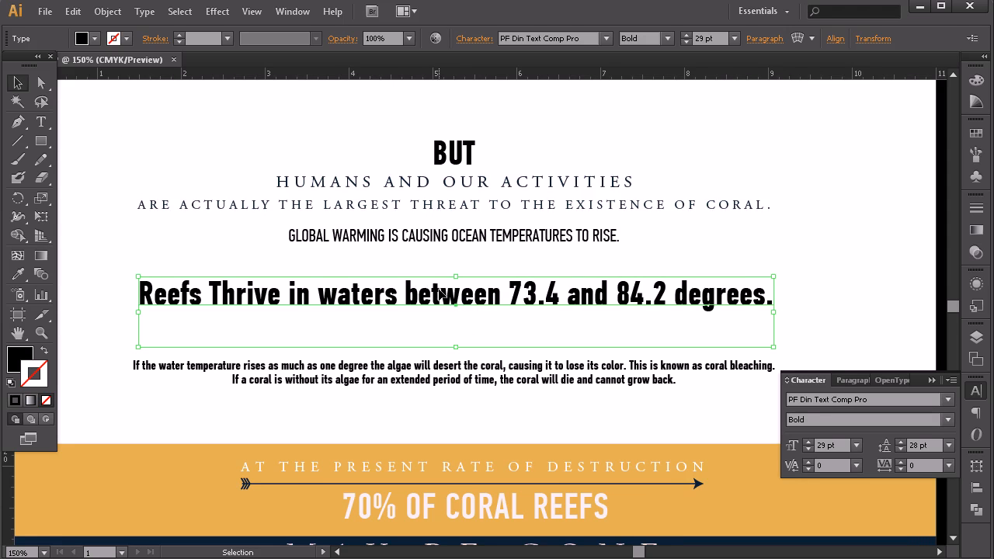
drag(440, 291, 498, 289)
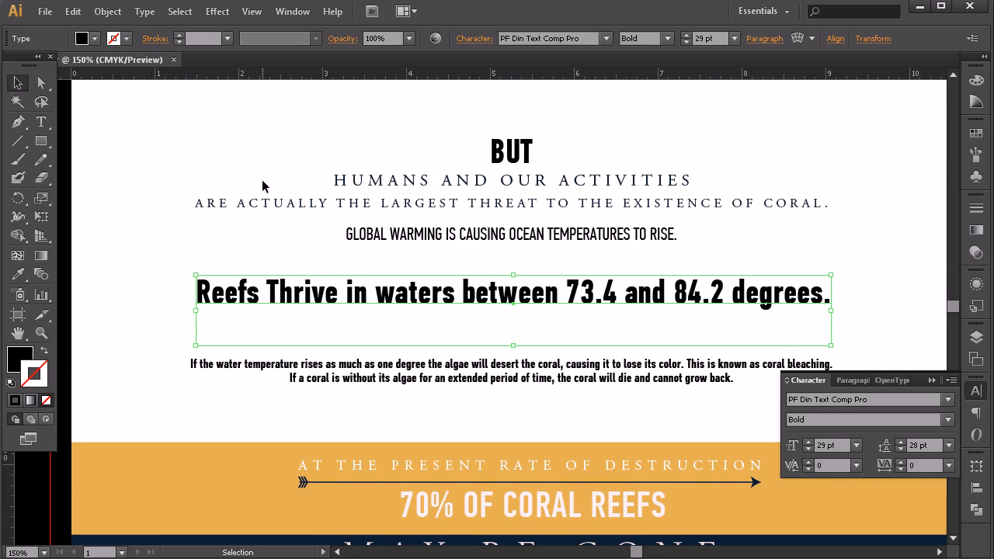
- Copy "73.4" and paste it at the beginning of the "Reefs Thrive" line
click(41, 122)
drag(564, 292, 619, 295)
key(ctrl+c)
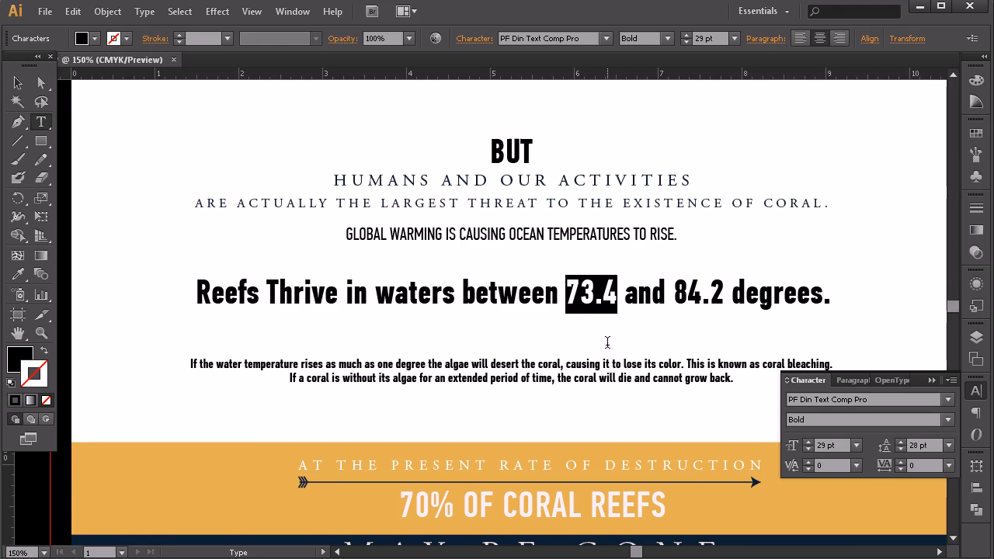
key(Home)
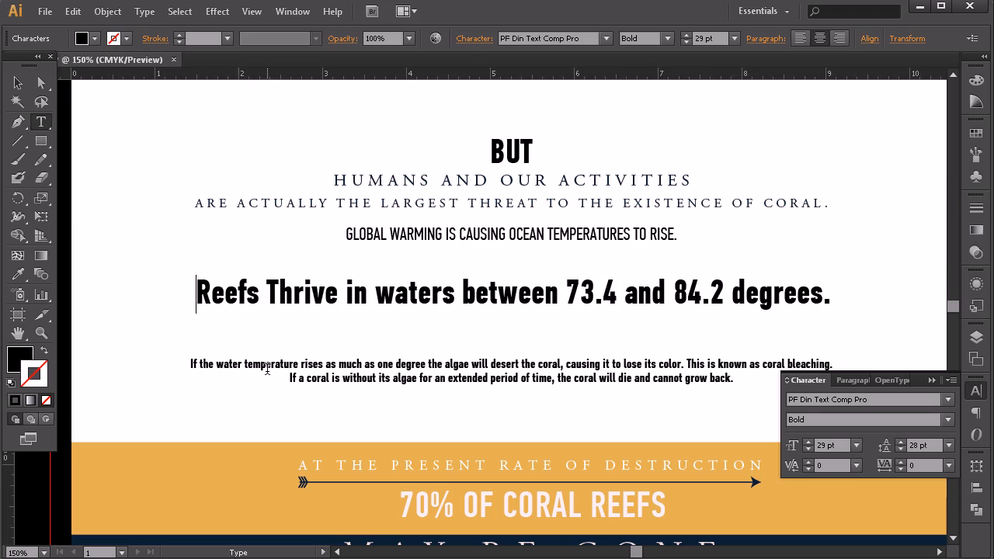
key(ctrl+v)
- Delete "and", "degrees.", the second "73.4" and the extra space so the line ends with "between 84.2"
drag(650, 294, 853, 298)
key(BackSpace)
key(BackSpace)
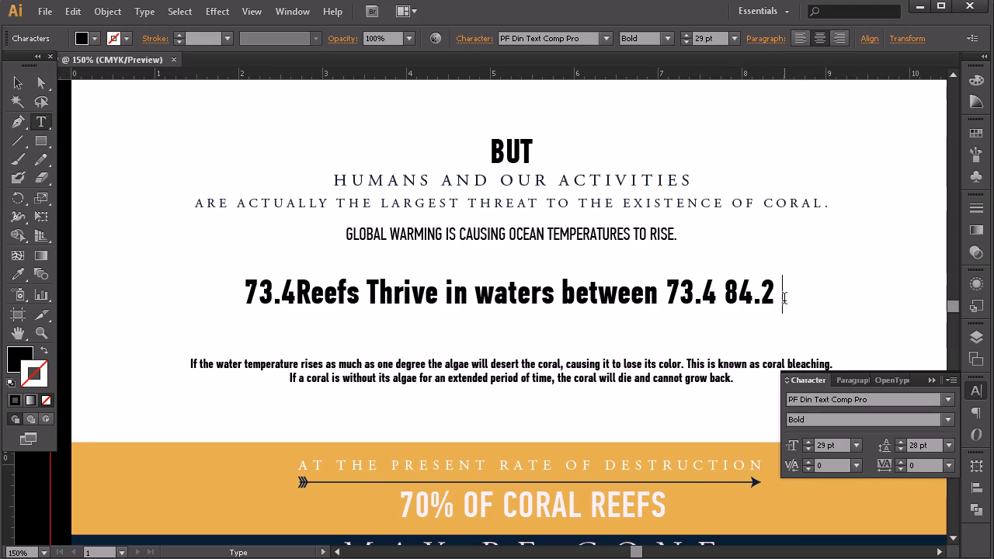
drag(666, 290, 716, 294)
key(BackSpace)
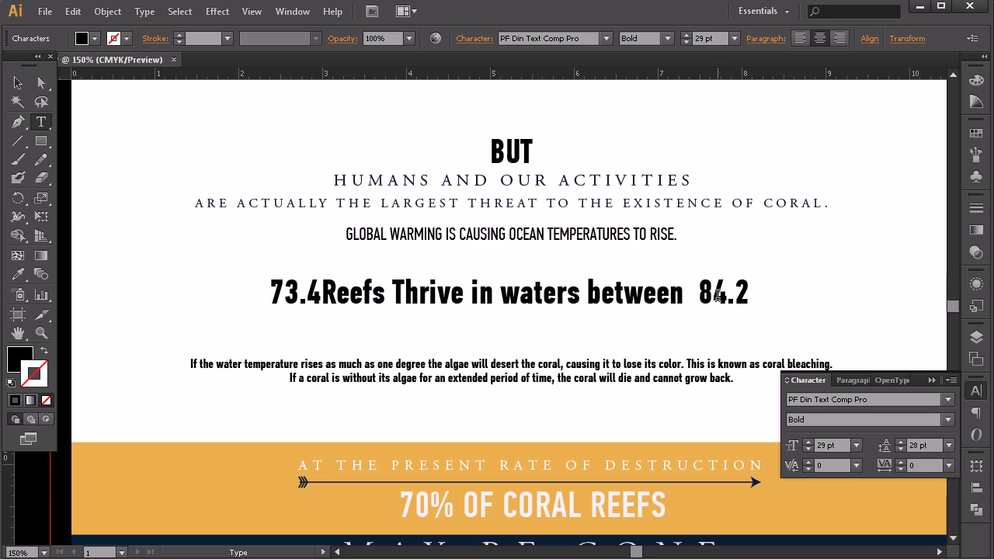
click(693, 298)
key(BackSpace)
key(BackSpace)
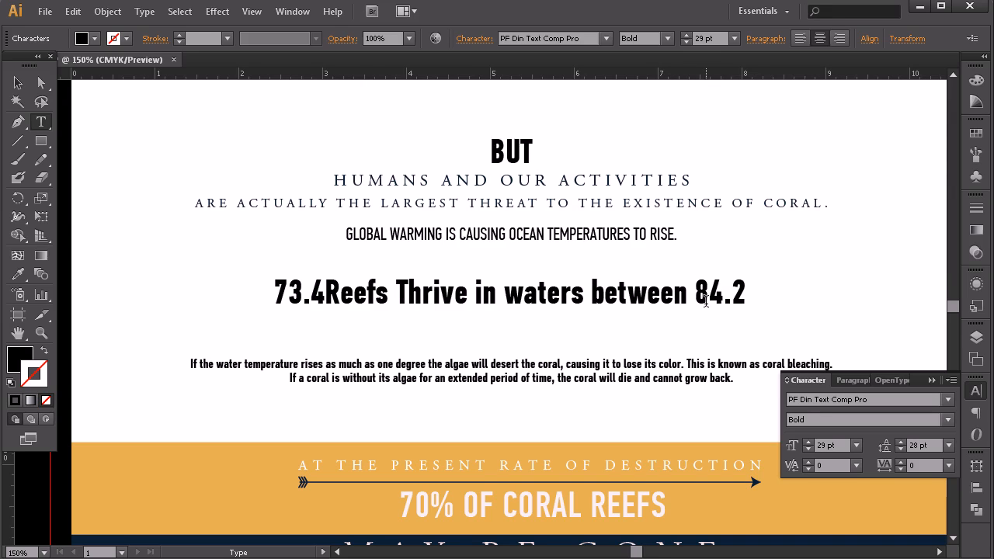
- Add a space before "Reefs" and a degree symbol after both 84.2 and 73.4
click(325, 293)
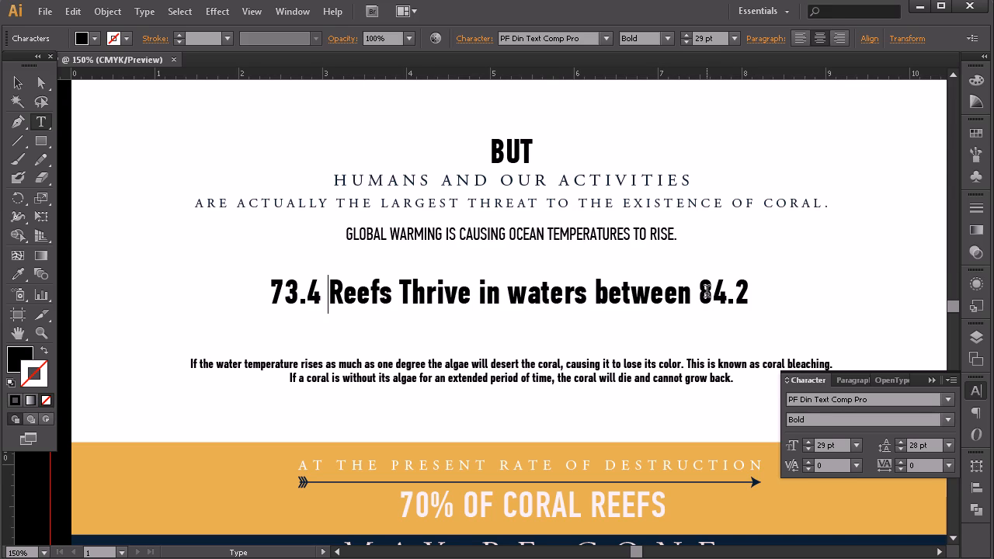
click(750, 293)
text(°)
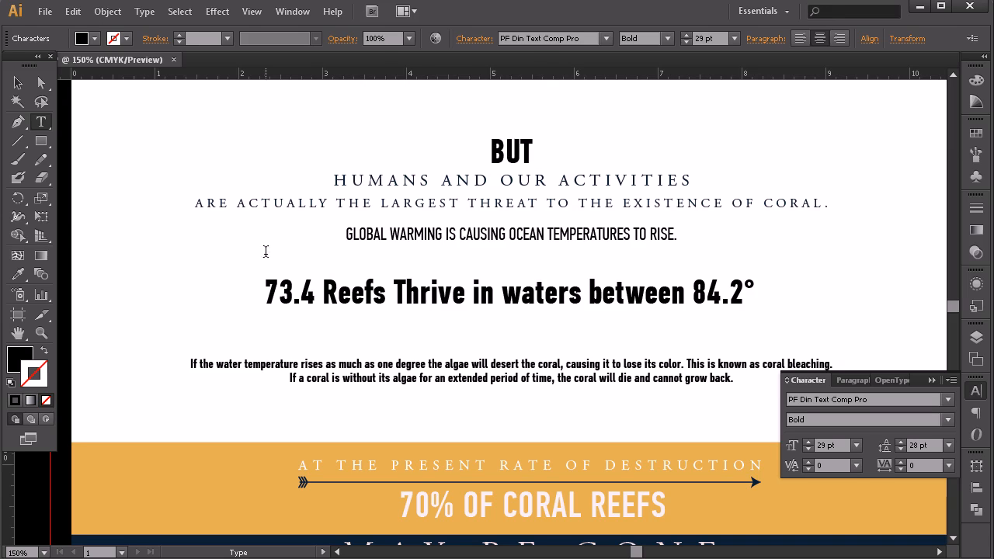
click(313, 292)
text(°)
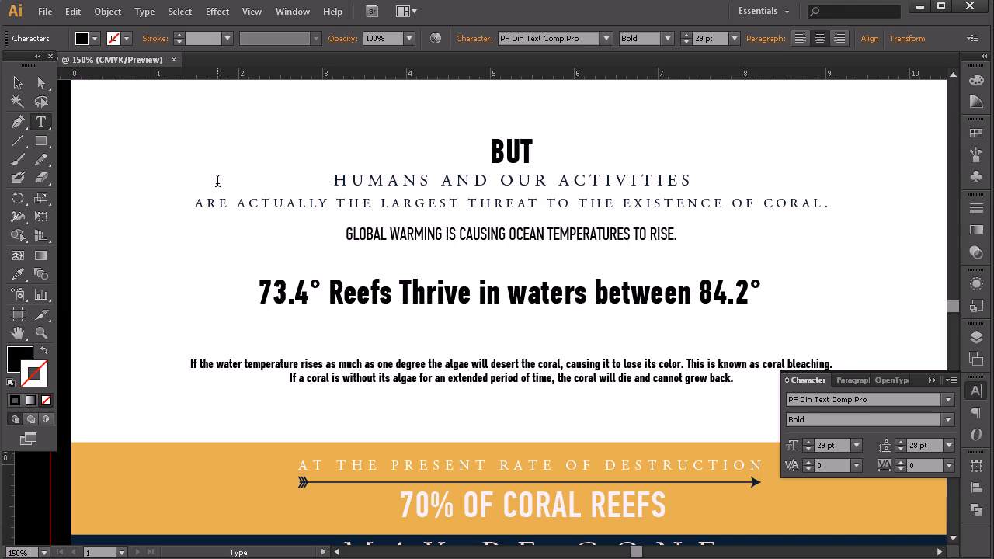
click(18, 83)
click(466, 222)
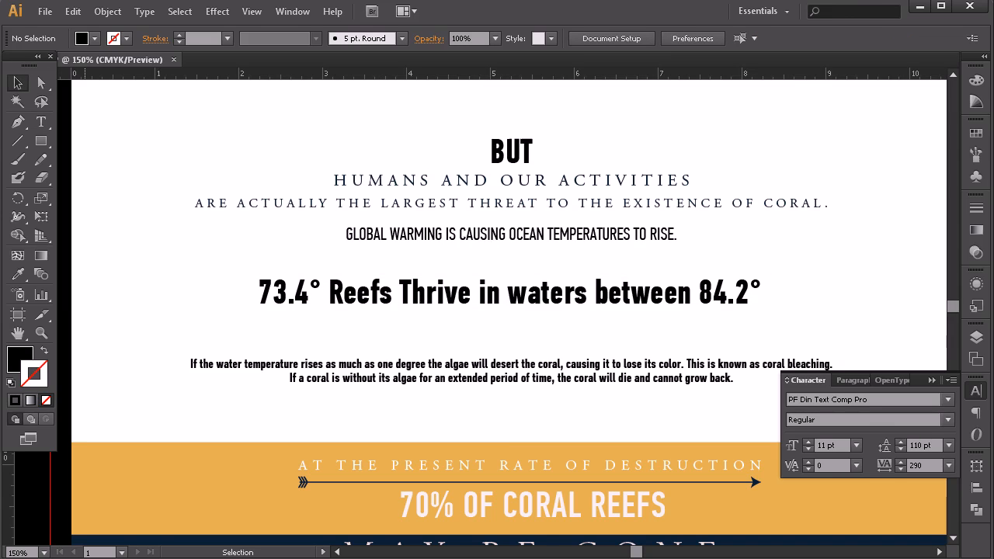
- Set the words "Reefs Thrive in waters between" in the headline to Adobe Garamond Pro Bold Italic
click(41, 122)
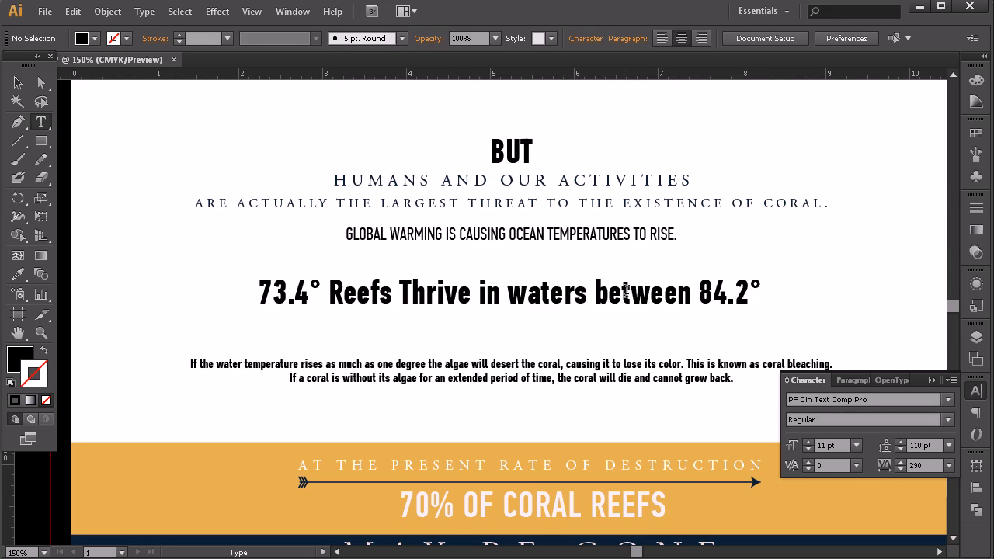
drag(329, 292, 691, 294)
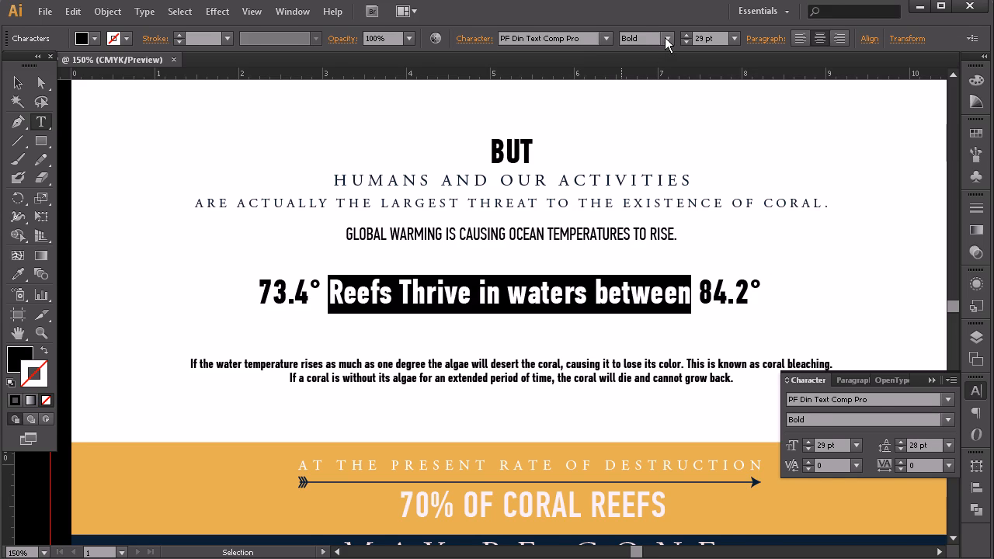
click(591, 38)
text(A)
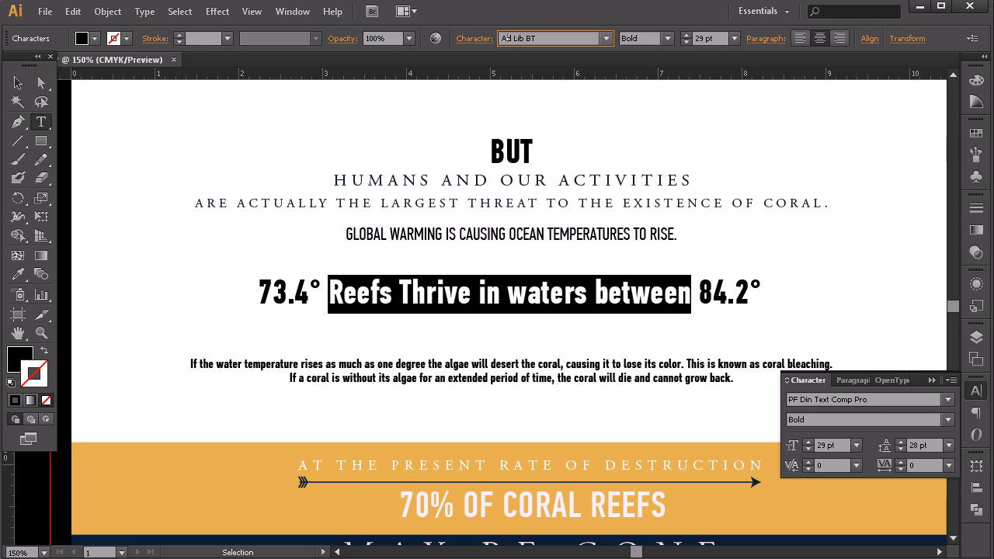
text(dobe Garamond Pro)
key(Return)
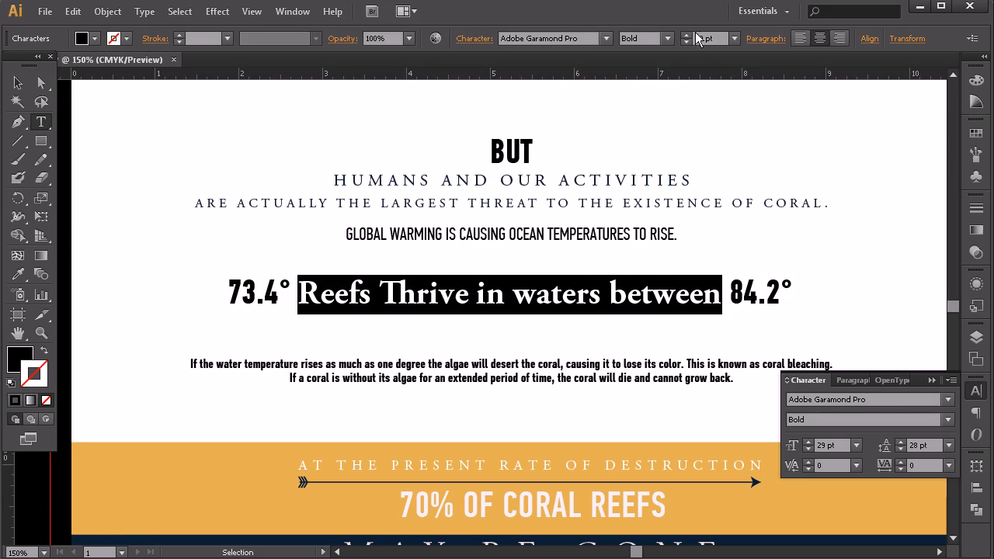
click(668, 38)
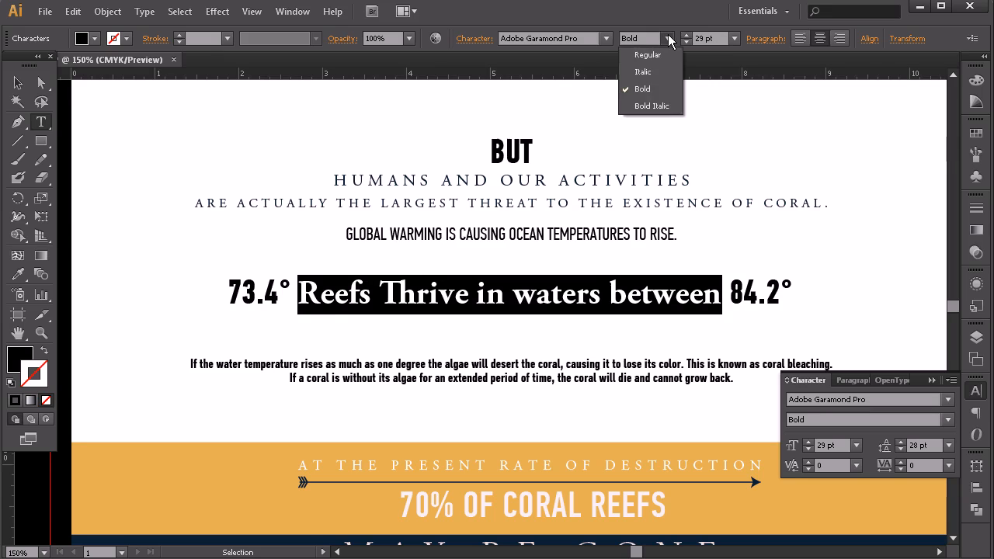
click(669, 101)
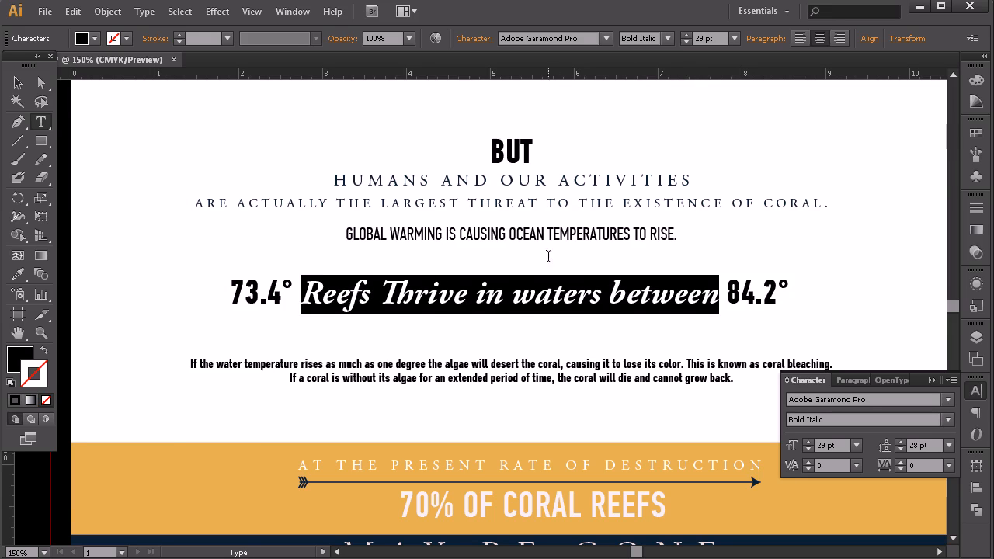
- Capitalize "Waters" and "Between" in the reef headline
drag(512, 294, 540, 293)
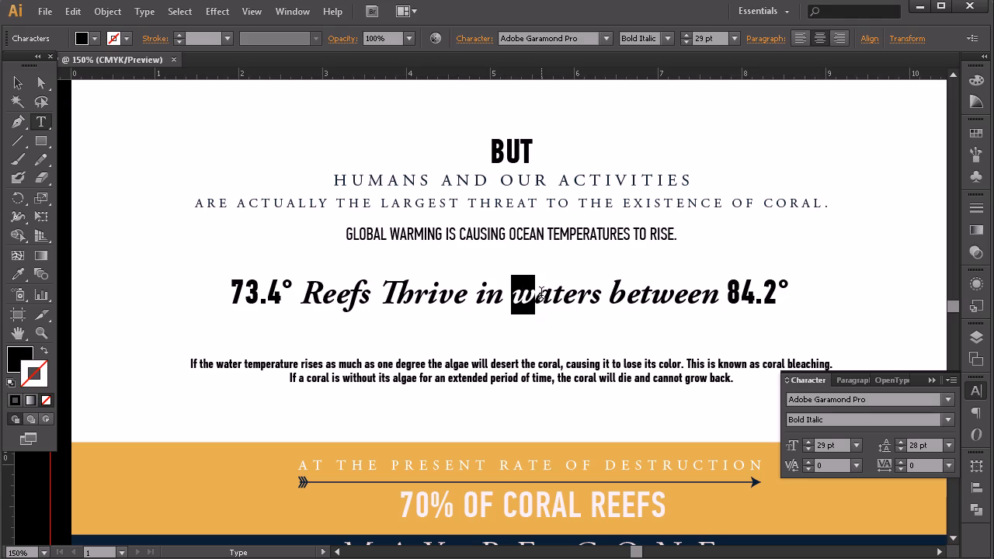
text(W)
key(BackSpace)
text(B)
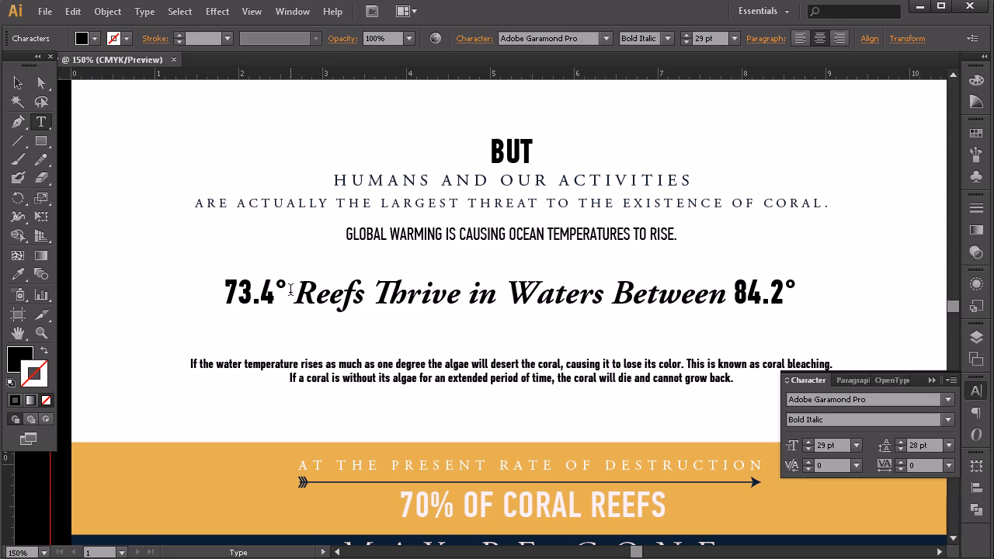
key(Escape)
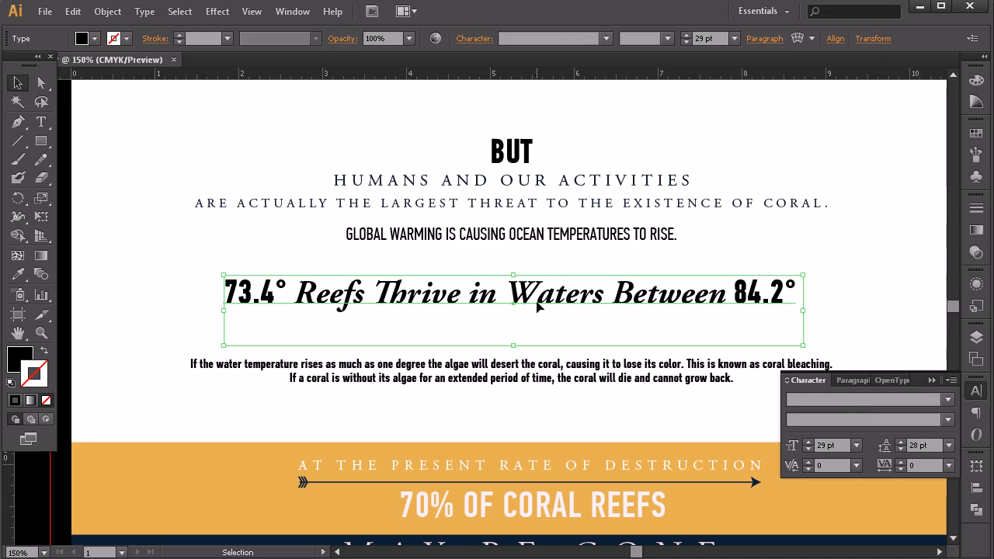
- Show the Guides layer and clear the selection
click(977, 338)
click(785, 172)
click(195, 198)
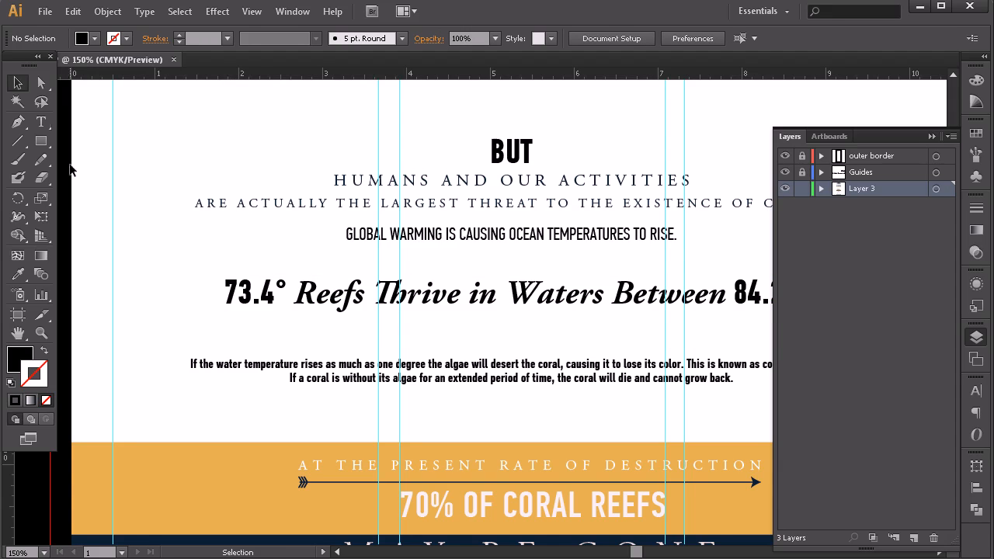
- Copy "73.4°" from the headline, delete it there and paste it as a separate text object above the "BUT" line
click(335, 308)
click(41, 122)
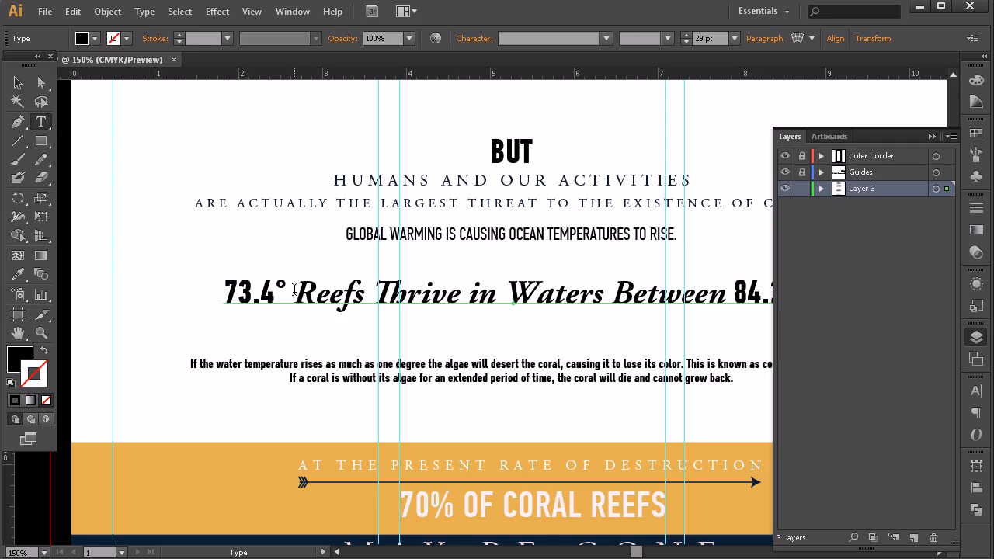
drag(285, 288, 166, 333)
key(ctrl+c)
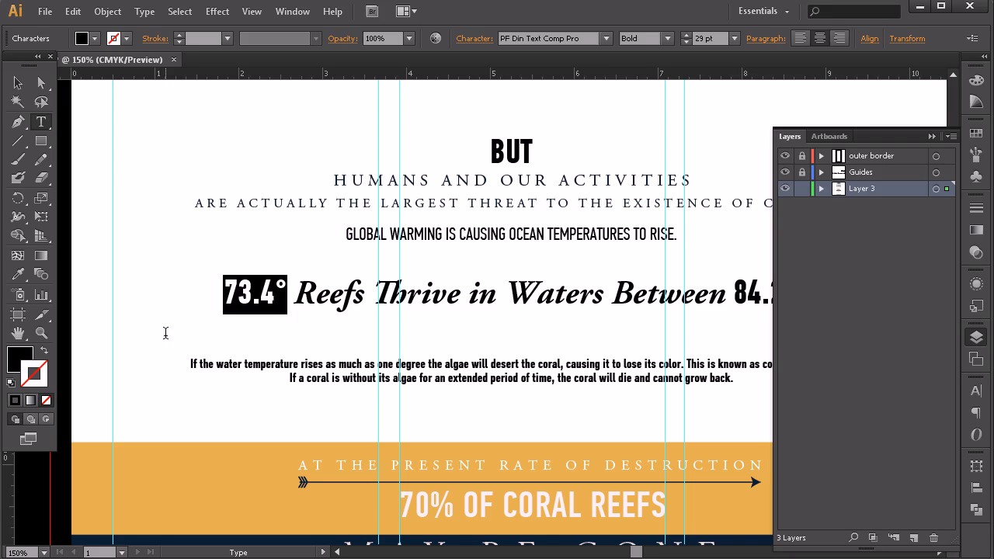
key(BackSpace)
click(18, 82)
click(41, 122)
click(181, 118)
key(ctrl+v)
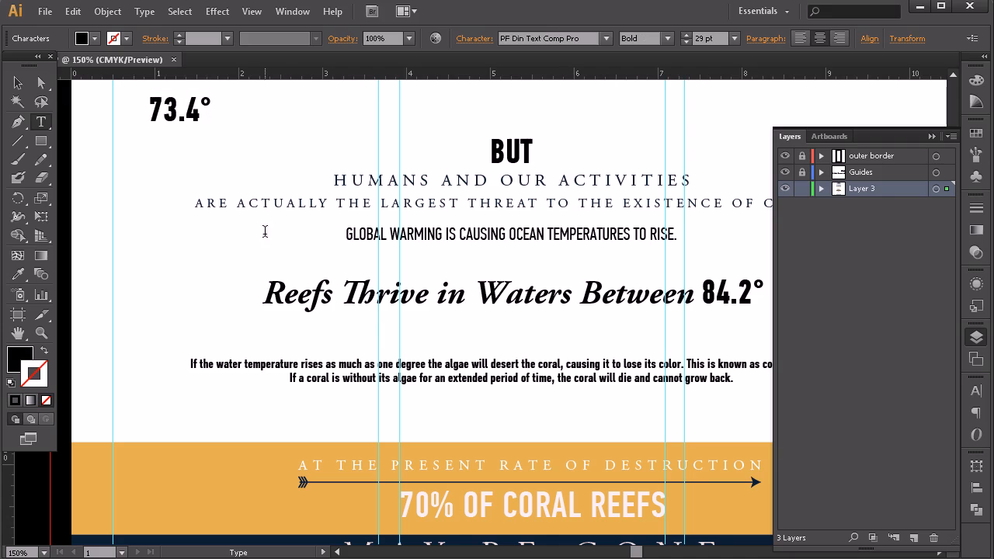
- Cut "84.2°" from the headline, paste it after the separate "73.4°", and place that text beside the headline at the left margin guide
drag(703, 292, 784, 299)
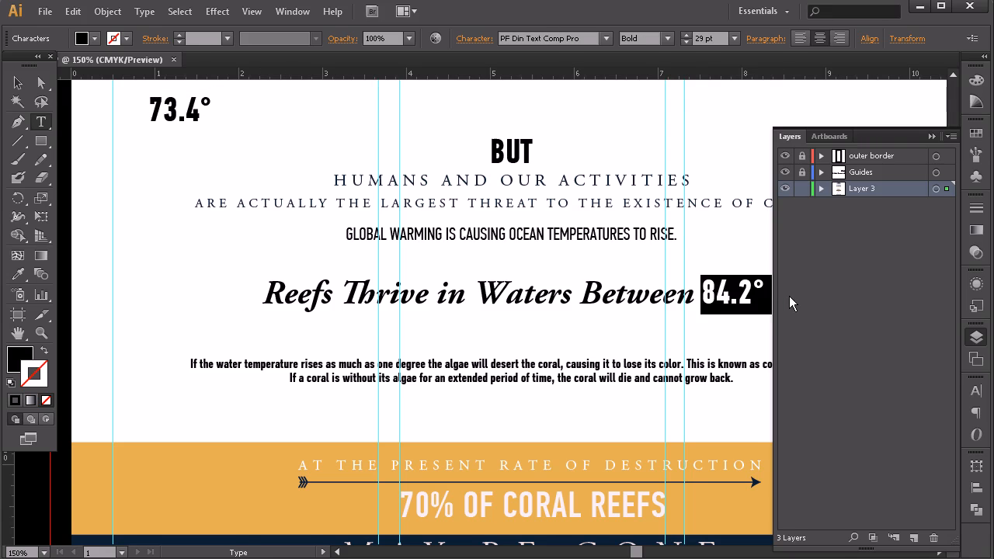
key(ctrl+x)
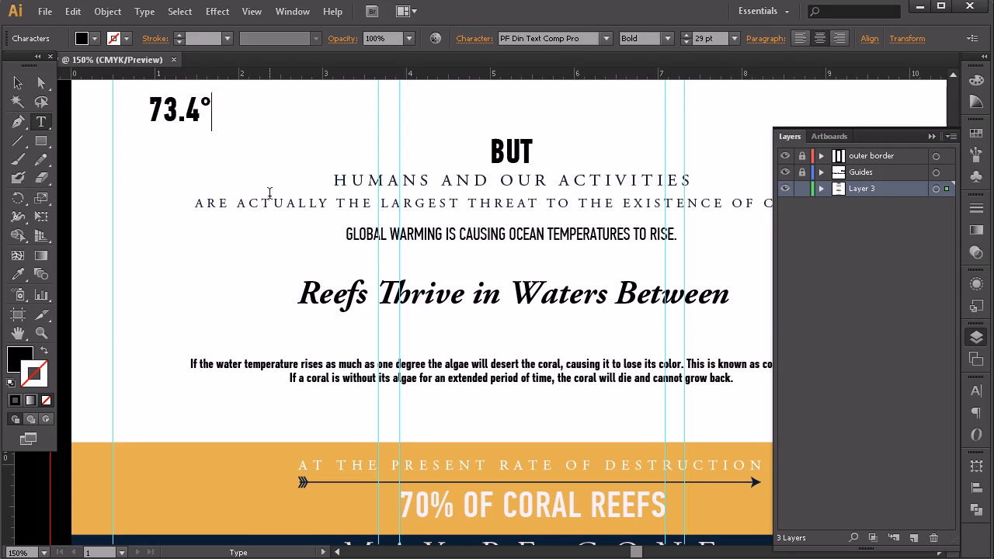
key(ctrl+v)
key(Escape)
drag(173, 130, 172, 340)
- Insert tabs between "73.4°" and "84.2°" in the separate temperature text
key(z)
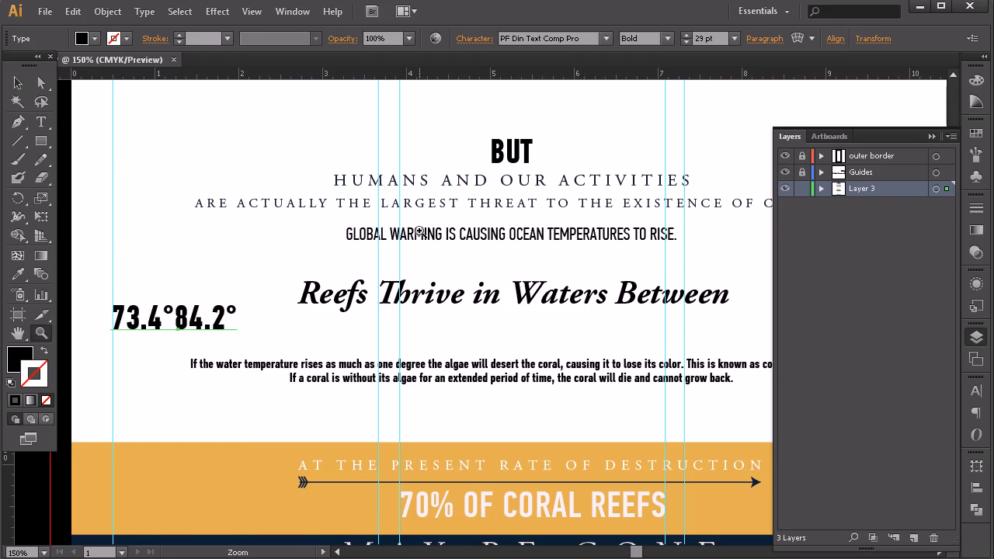
alt+click(447, 222)
alt+click(585, 272)
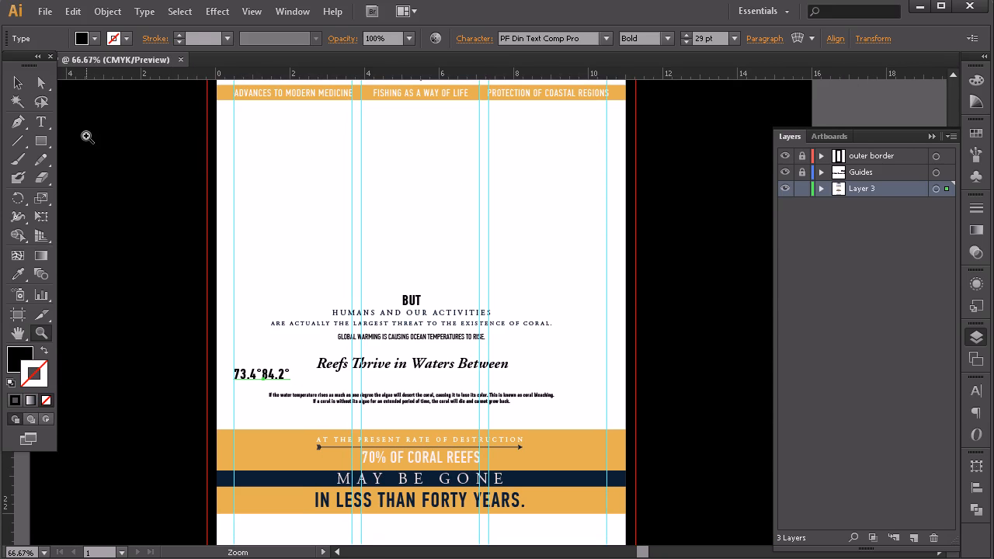
click(41, 122)
click(261, 374)
key(Tab)
key(Tab)
key(Tab)
key(Tab)
key(Tab)
click(18, 84)
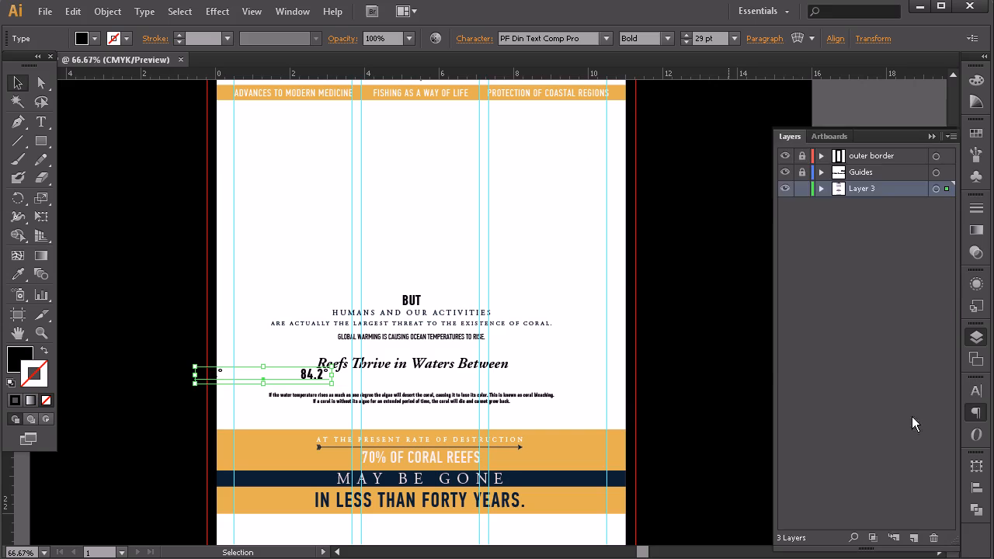
- Left-align the temperature text's paragraph and move it so it starts at the left margin guide
key(ctrl+alt+t)
click(795, 401)
drag(316, 386, 270, 378)
- Add more tabs before "84.2°" and delete one extra character so the number ends at the right margin guide
click(41, 122)
click(335, 373)
key(Tab)
key(Tab)
key(Tab)
key(Tab)
key(Tab)
key(Tab)
key(Tab)
key(Tab)
key(Tab)
key(Tab)
key(Tab)
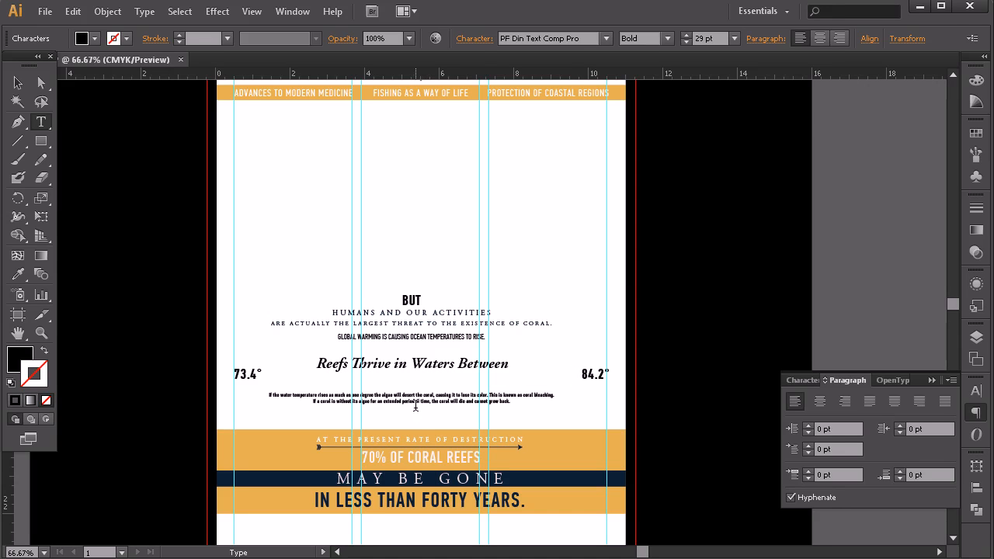
key(BackSpace)
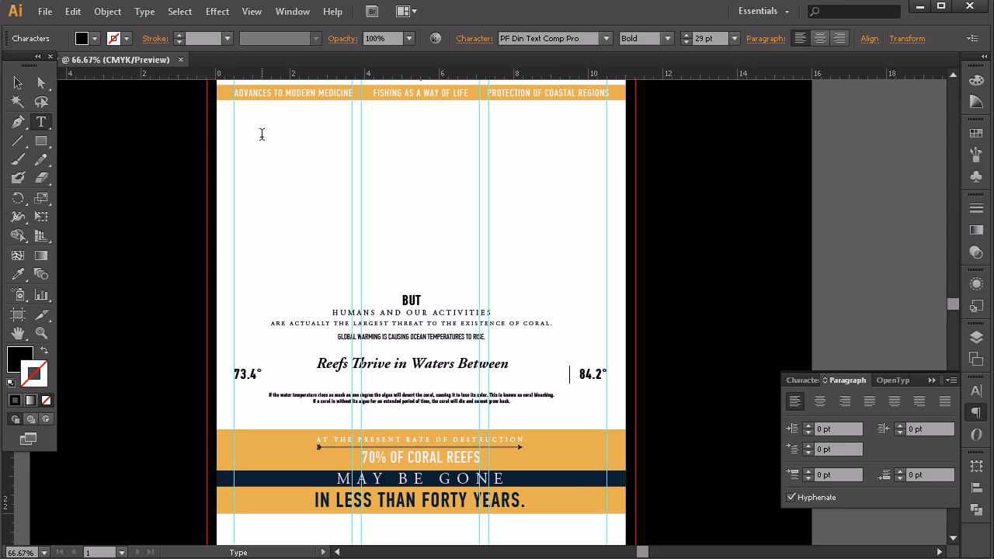
- Raise the temperature text and nudge it vertically so both numbers line up with the "Reefs Thrive in Waters Between" headline
click(17, 83)
click(365, 369)
shift+click(435, 364)
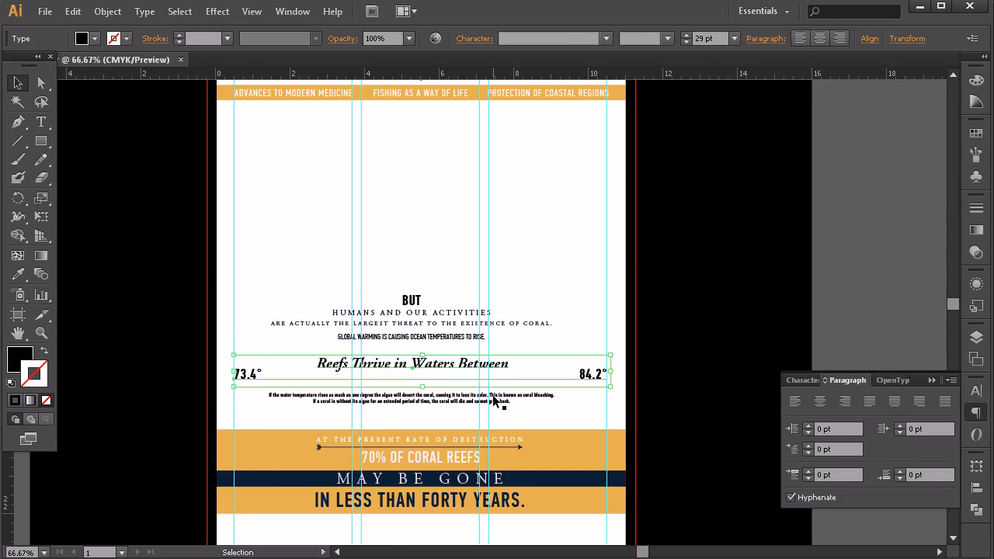
key(ctrl+1)
scroll(499, 386, up, 1)
click(644, 386)
drag(710, 371, 719, 354)
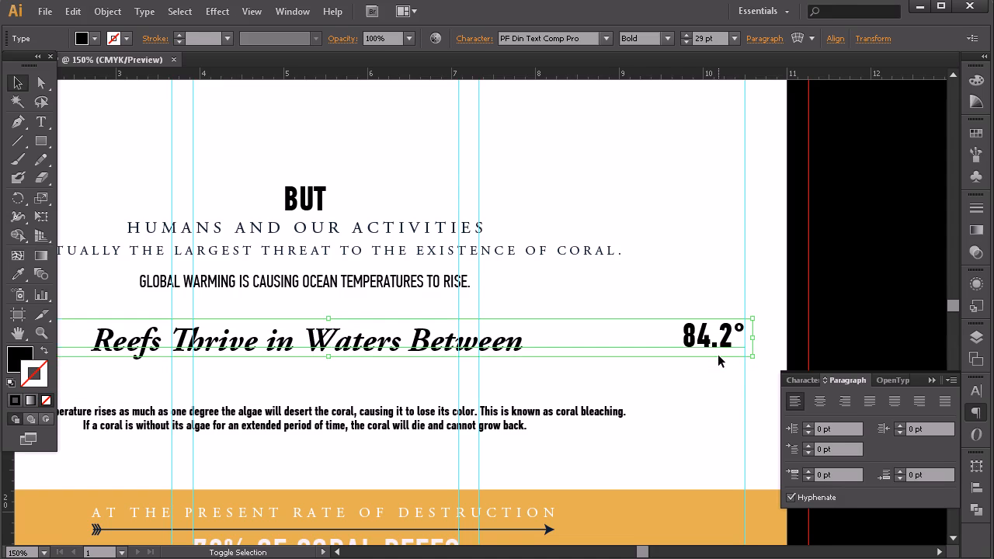
key(Up)
key(Up)
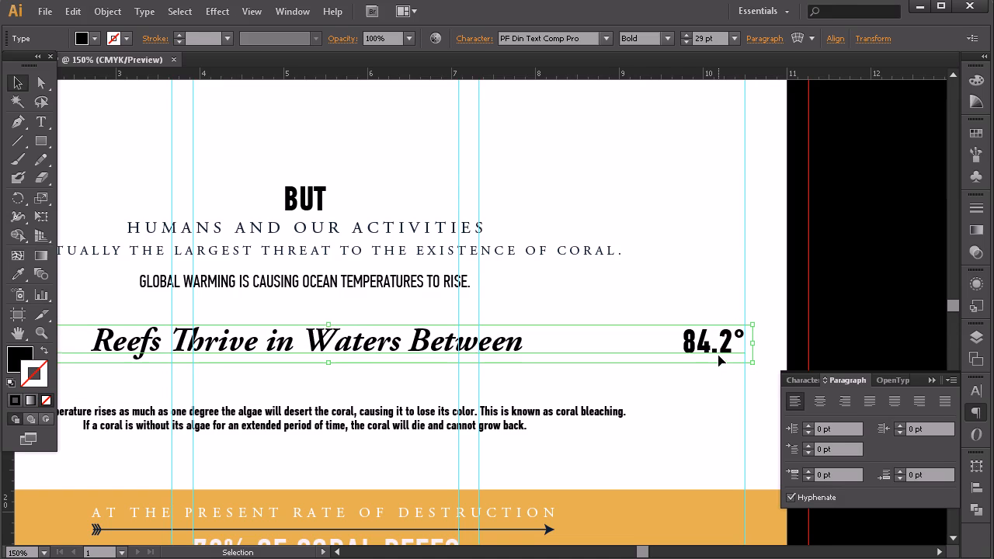
click(675, 406)
- Center only the "Reefs Thrive in Waters Between" headline horizontally on the artboard, leaving the temperature text unselected
drag(329, 395, 482, 373)
scroll(505, 377, down, 1)
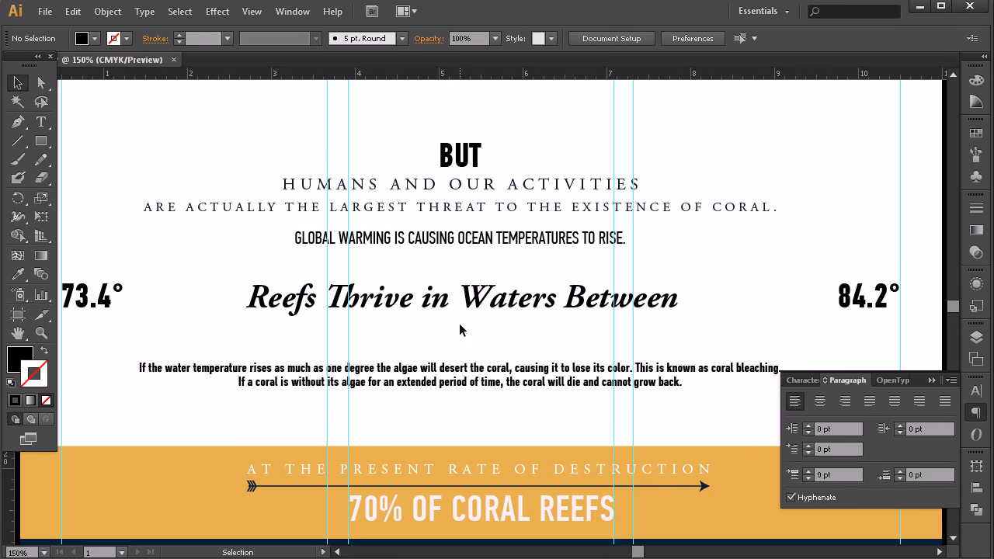
click(480, 305)
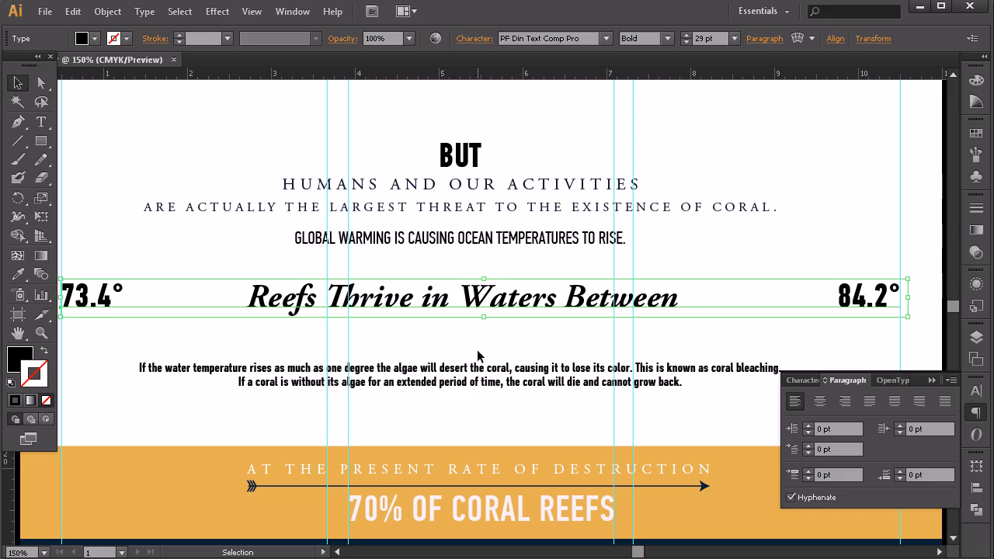
click(42, 84)
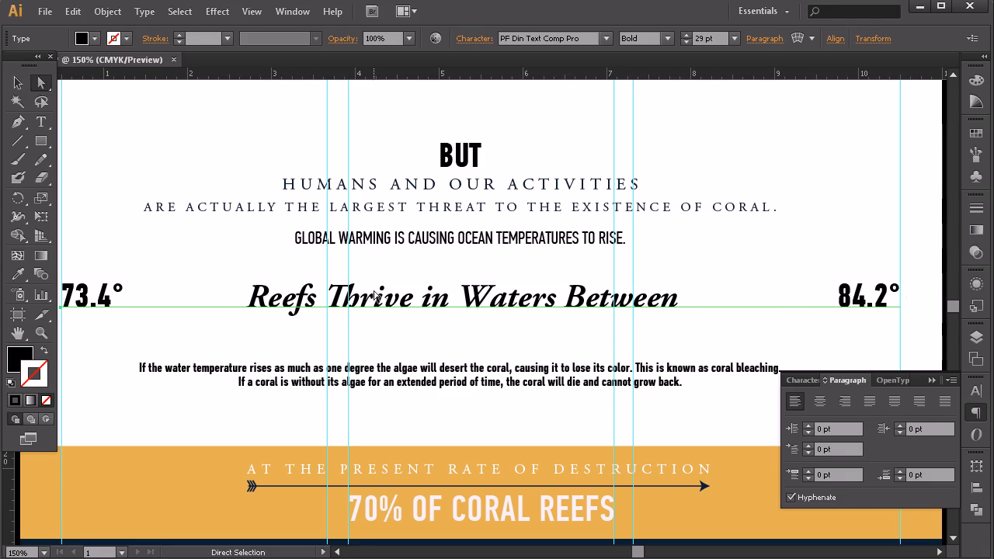
click(18, 83)
drag(517, 347, 373, 264)
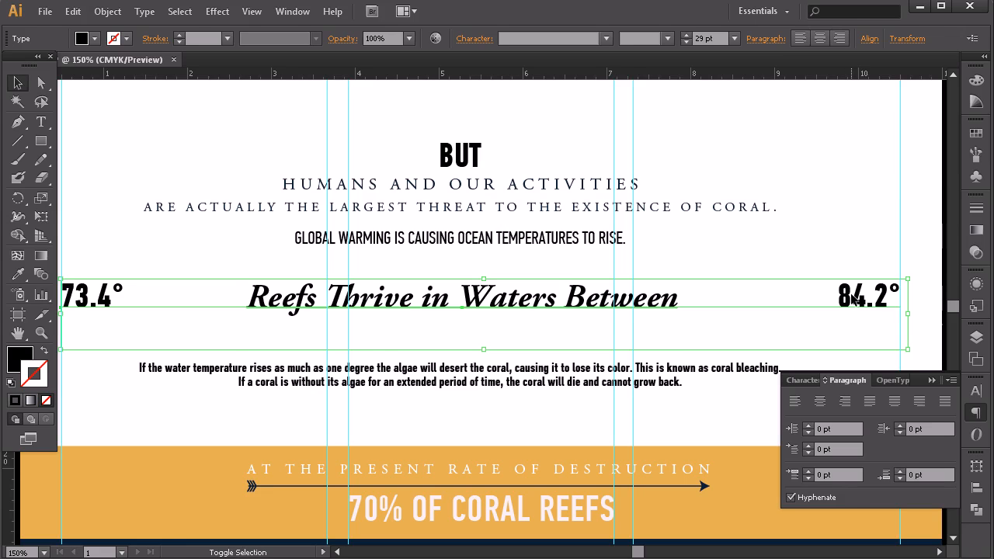
shift+click(854, 299)
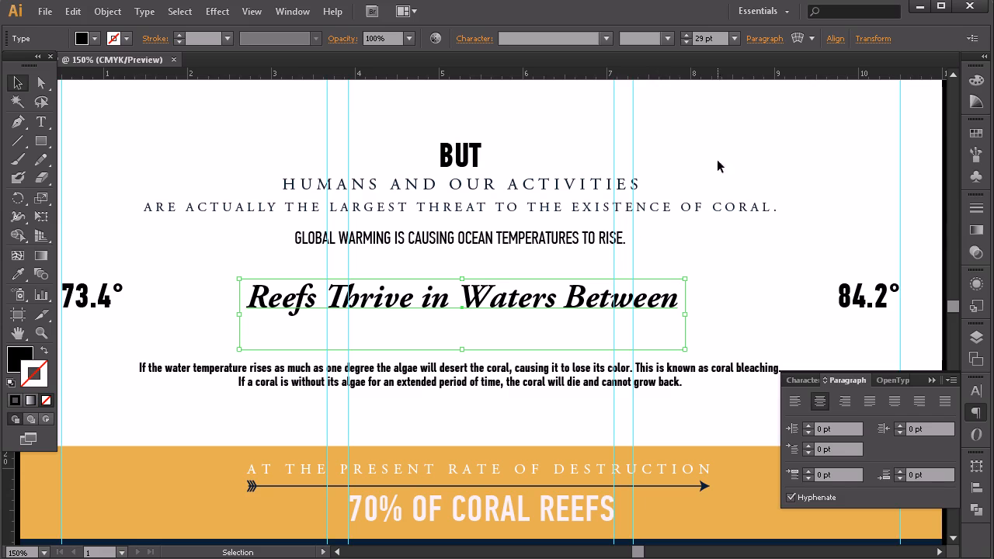
click(835, 39)
click(707, 80)
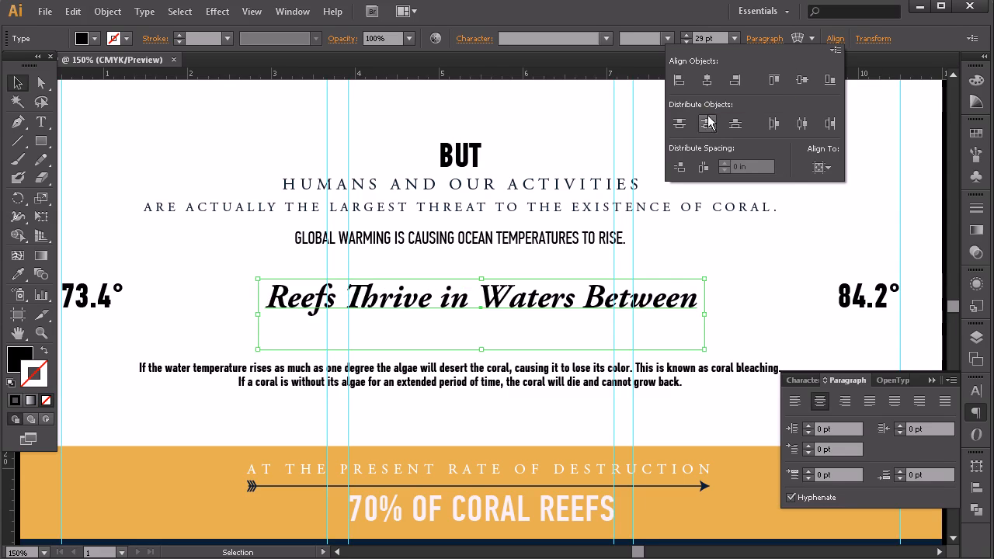
click(748, 275)
- Draw a black rectangle with an off-white stroke over the headline row, about 0.5 in tall, spanning between the red bleed lines
key(z)
alt+click(553, 300)
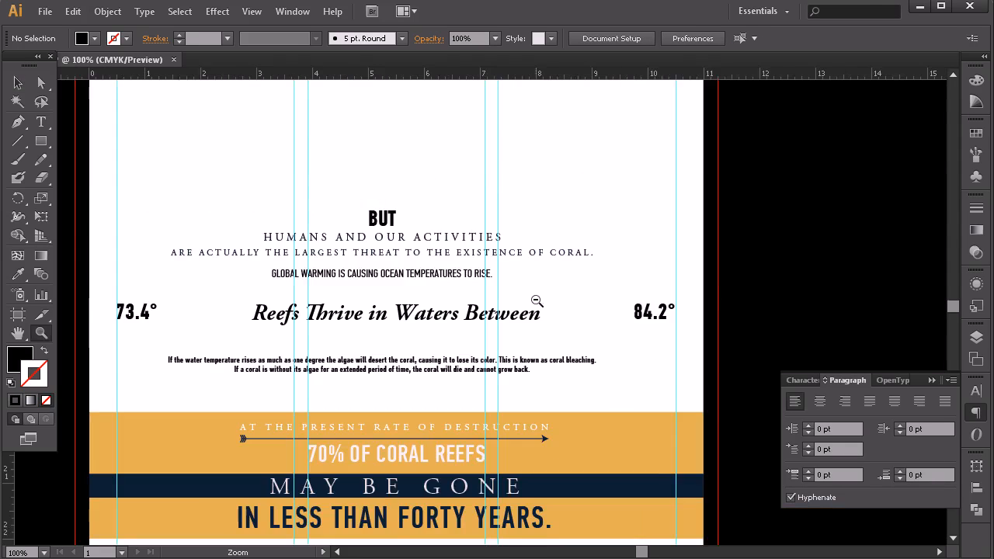
click(416, 314)
alt+click(515, 310)
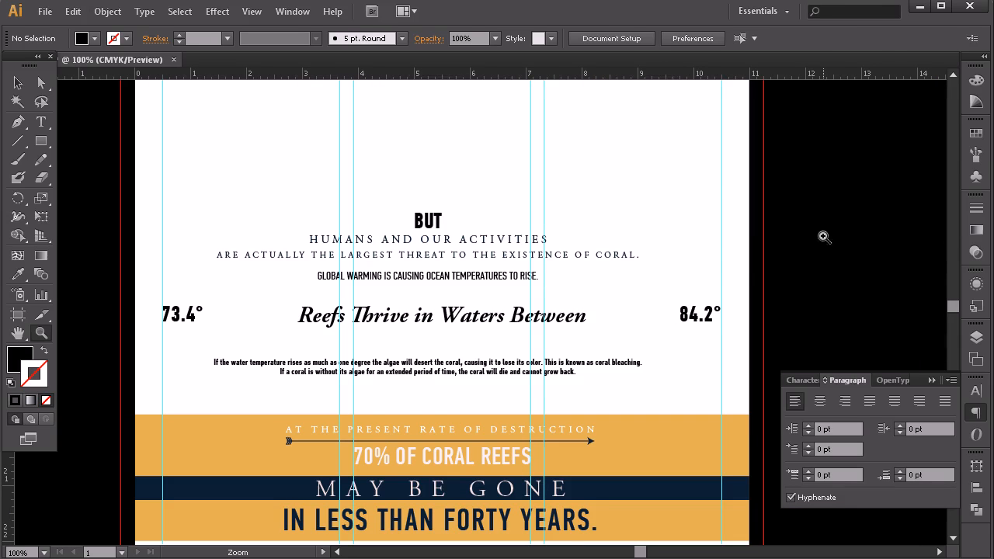
click(42, 146)
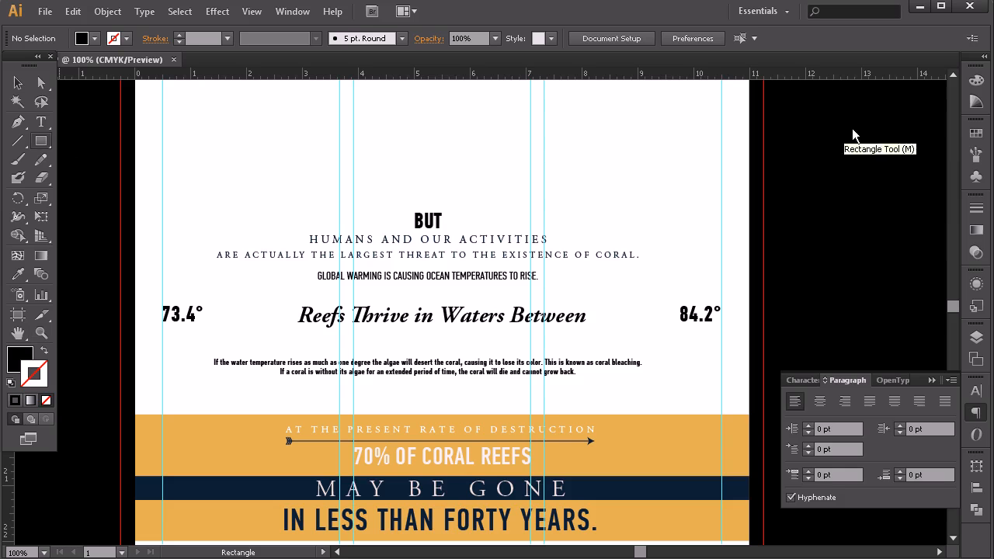
click(977, 136)
click(977, 136)
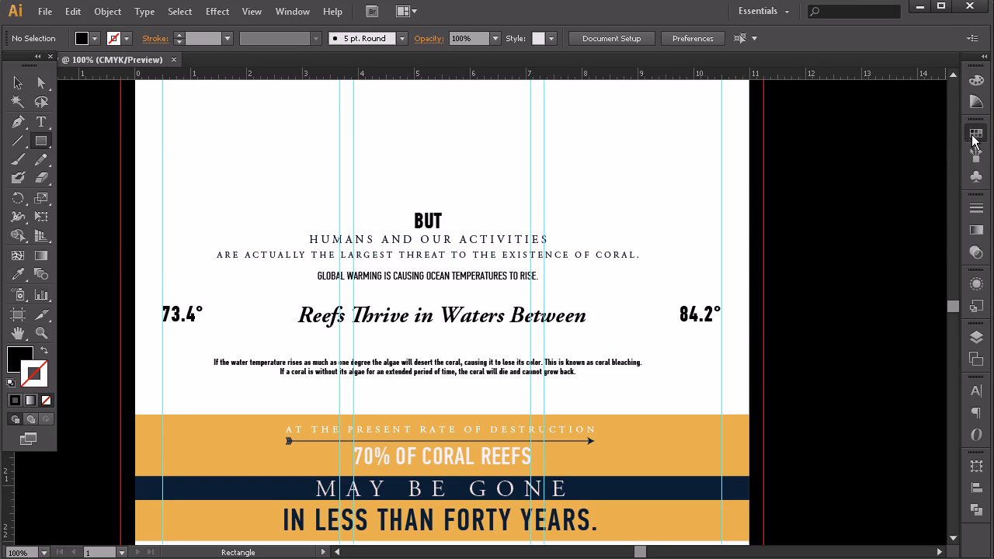
click(977, 136)
click(805, 172)
drag(140, 299, 764, 330)
click(18, 83)
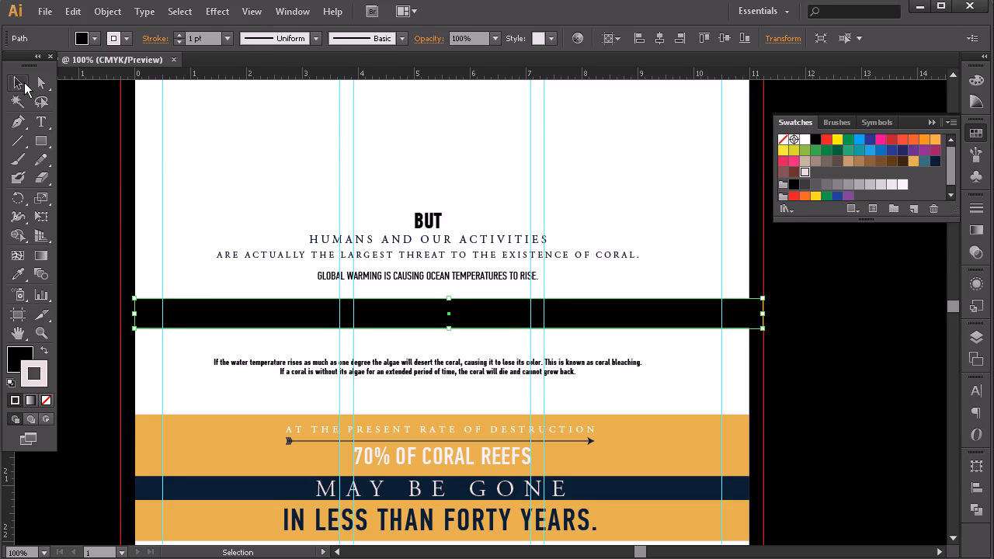
drag(133, 314, 122, 315)
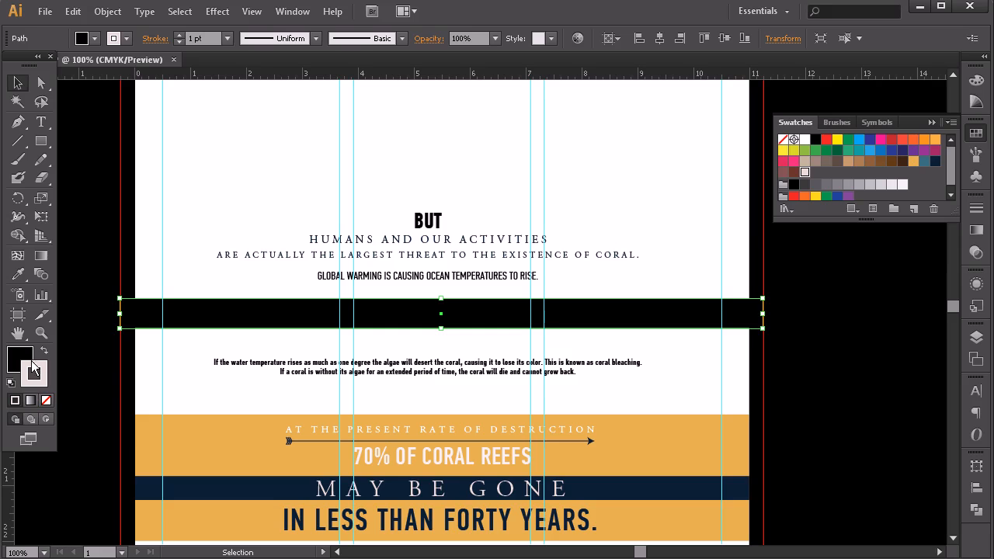
- Give the full-width band an off-white fill with no stroke and send it behind the headline and temperature text
click(44, 352)
click(45, 400)
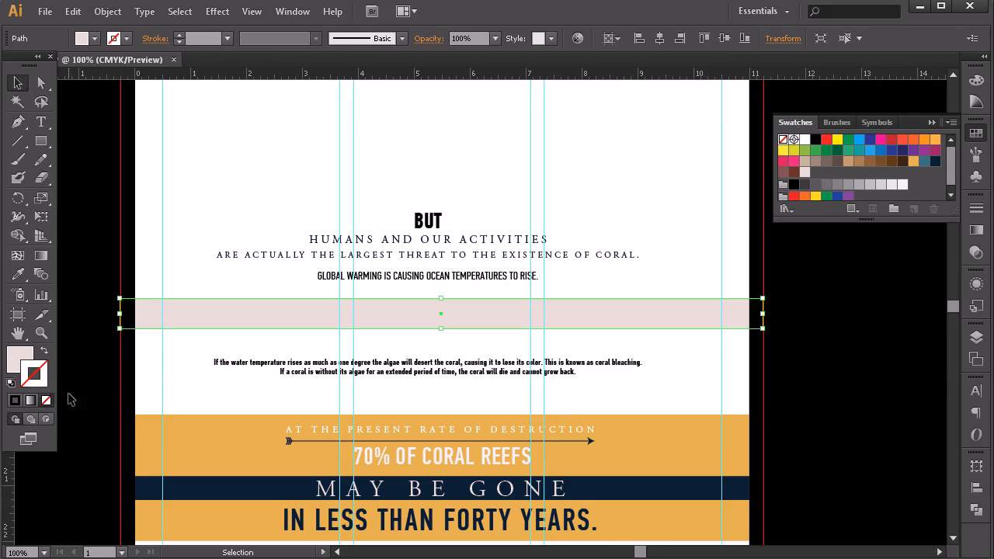
click(206, 353)
click(405, 317)
right_click(405, 318)
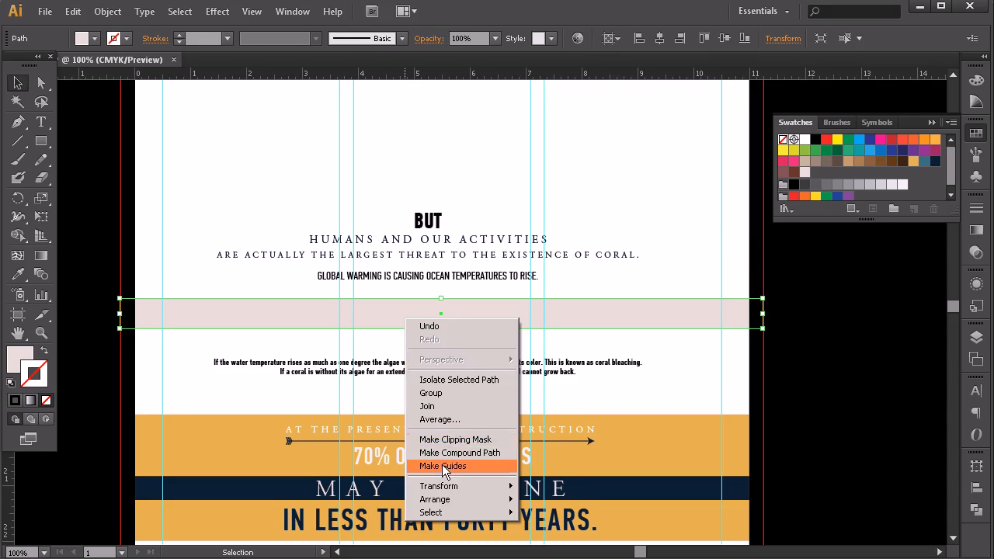
mouse_move(446, 499)
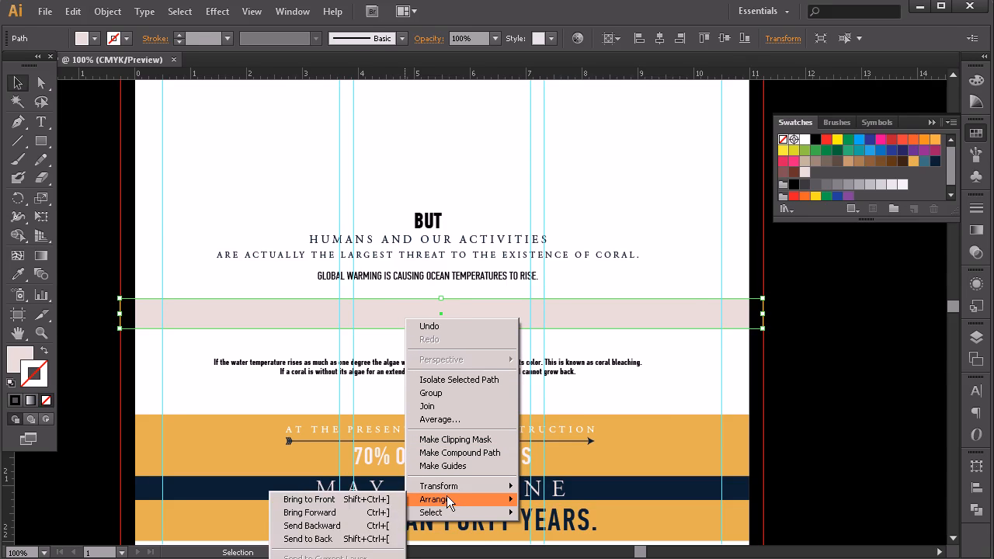
click(342, 539)
click(662, 405)
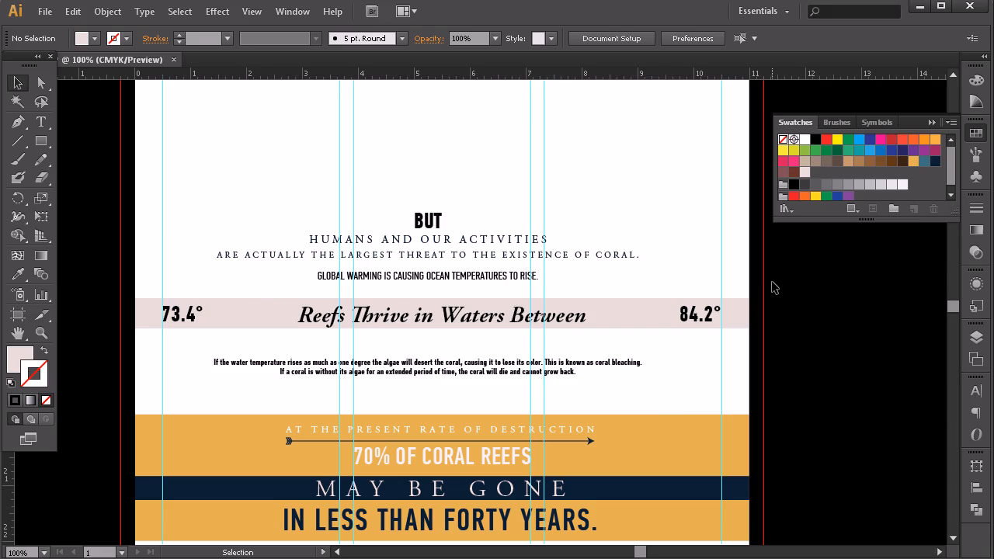
click(401, 327)
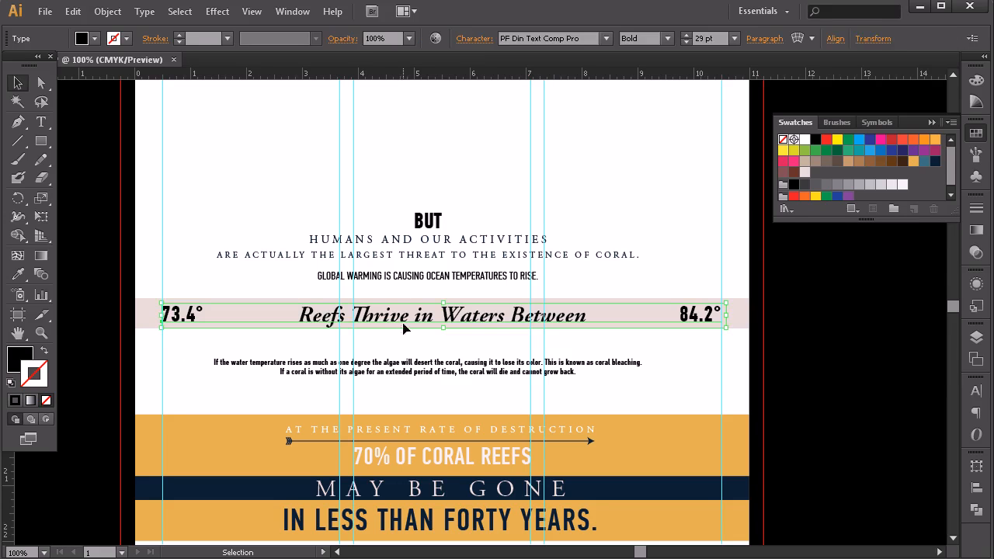
click(449, 358)
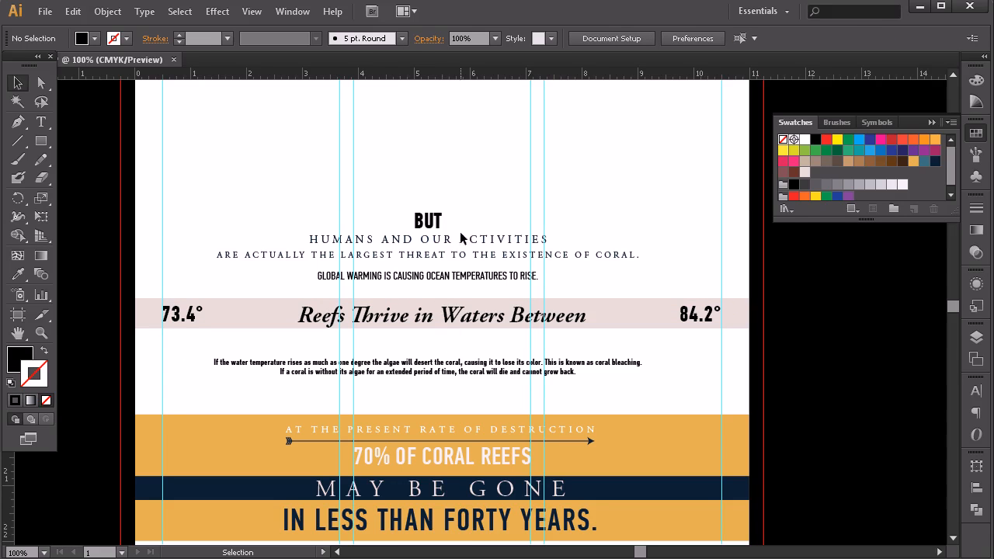
- Nudge the text block that starts with "BUT" down so its "Global warming" line sits closer to the off-white band
drag(461, 200, 401, 302)
key(Down)
key(Down)
key(Down)
key(Down)
key(Down)
key(Down)
key(Down)
key(Down)
key(Down)
key(Down)
key(Down)
key(Down)
key(Up)
- Center the "BUT" text block horizontally on the artboard
click(835, 38)
click(707, 80)
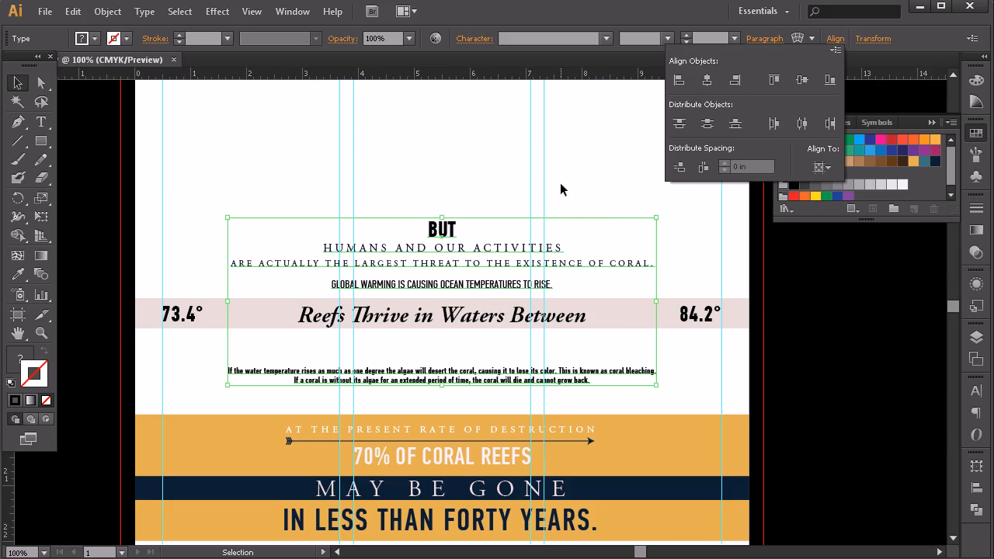
click(486, 204)
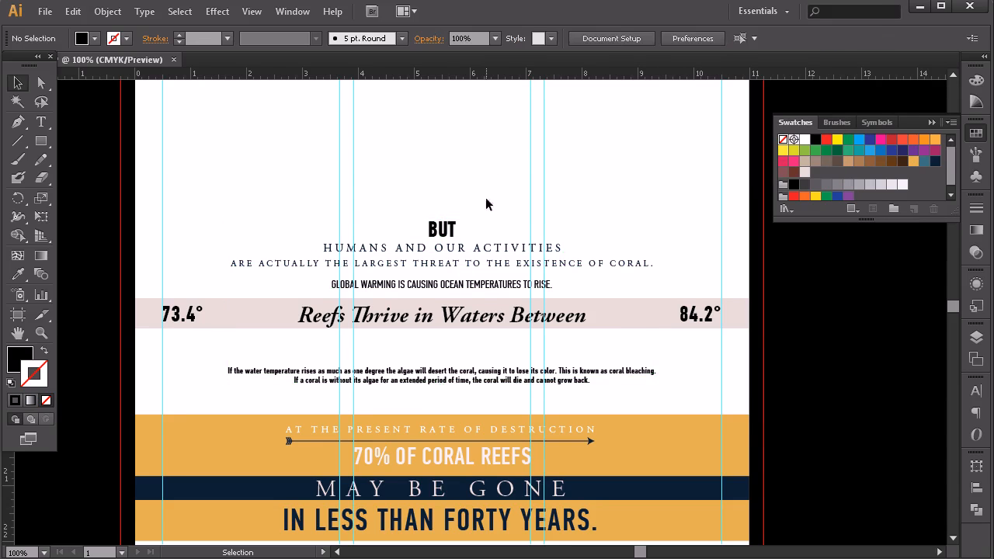
- Reduce the leading of the "If the water temperature rises" line to 72 pt, bringing the paragraph up close beneath the band
click(493, 266)
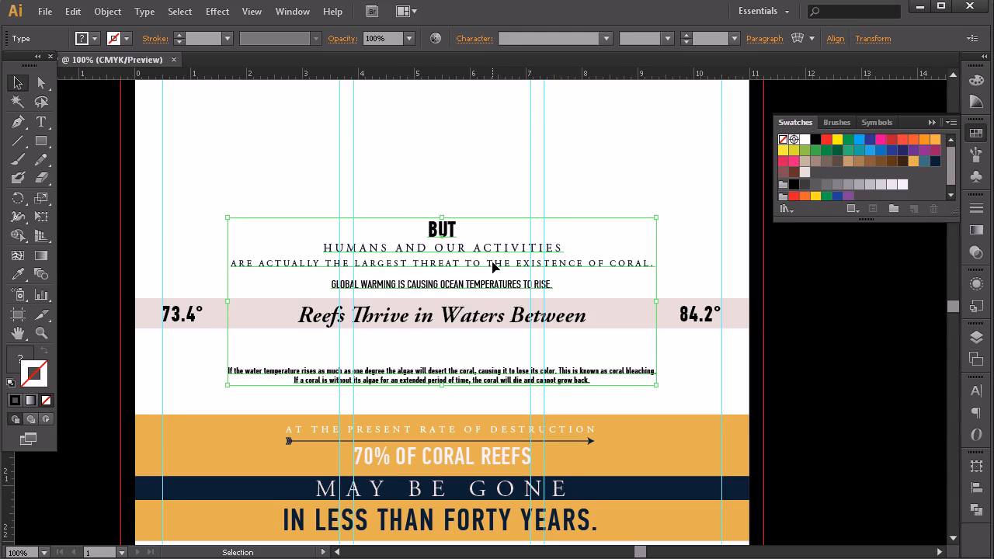
click(41, 122)
click(490, 378)
triple_click(490, 378)
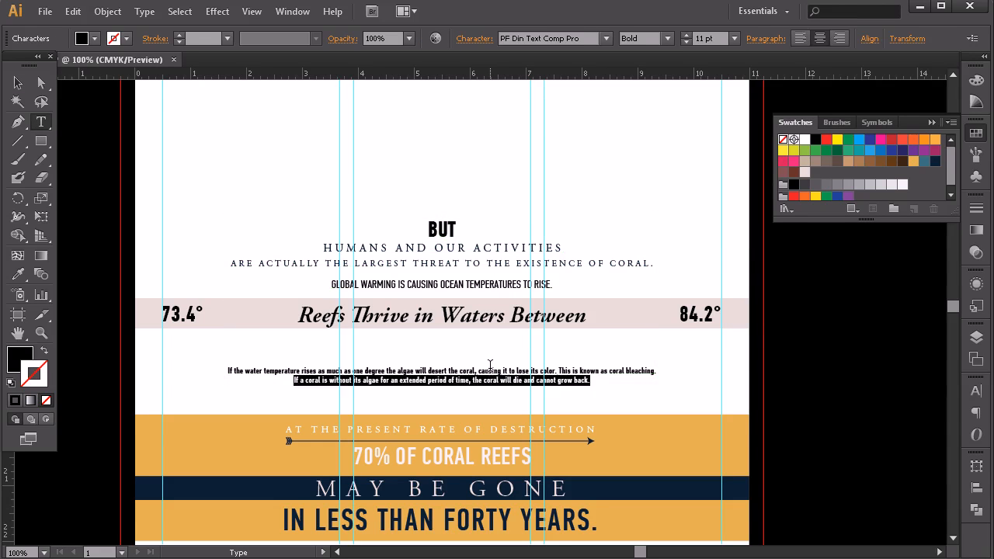
triple_click(490, 372)
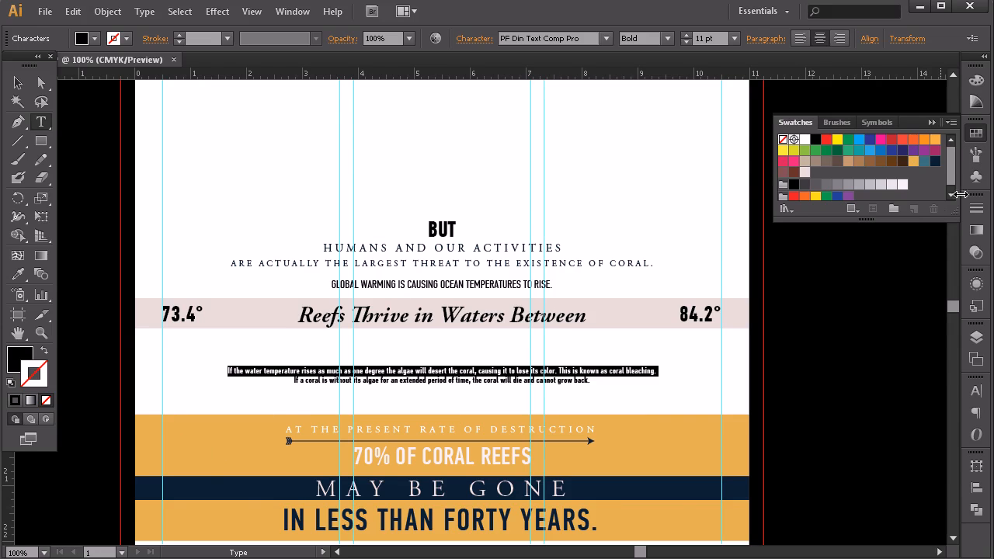
click(978, 398)
click(902, 449)
click(902, 448)
click(901, 448)
click(901, 449)
click(902, 448)
click(902, 449)
click(902, 448)
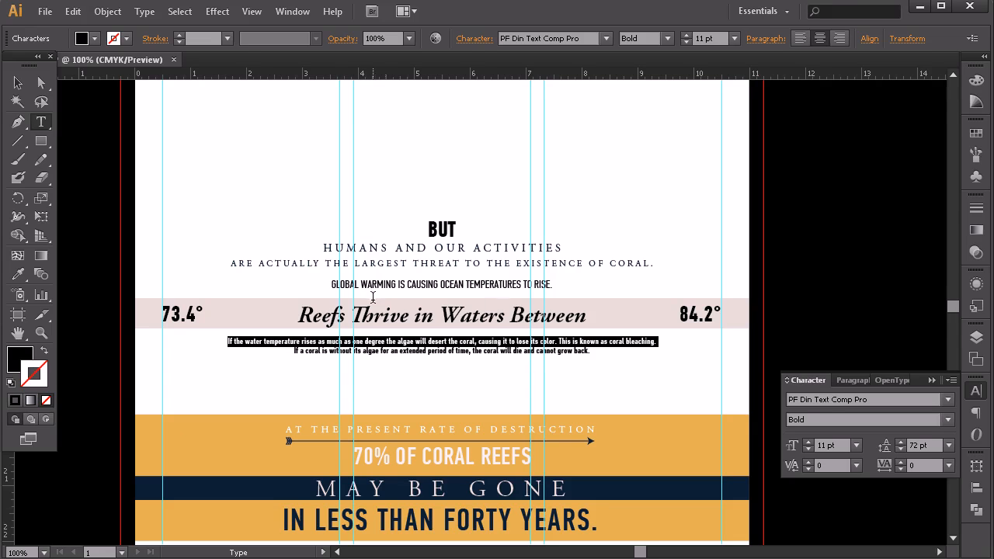
click(18, 82)
click(226, 141)
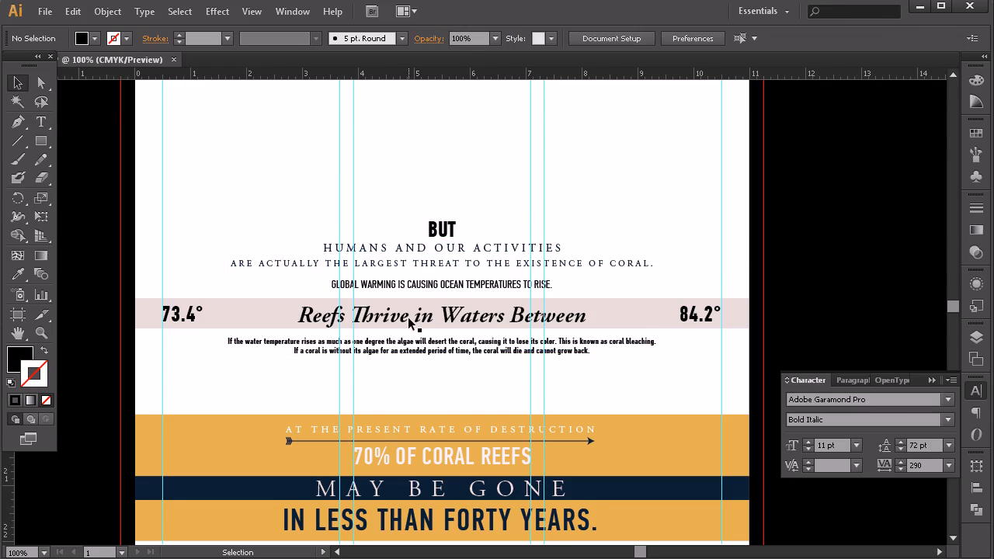
- Stretch the off-white band slightly downward and nudge it up so it frames the "Reefs Thrive in Waters Between" headline evenly
click(492, 320)
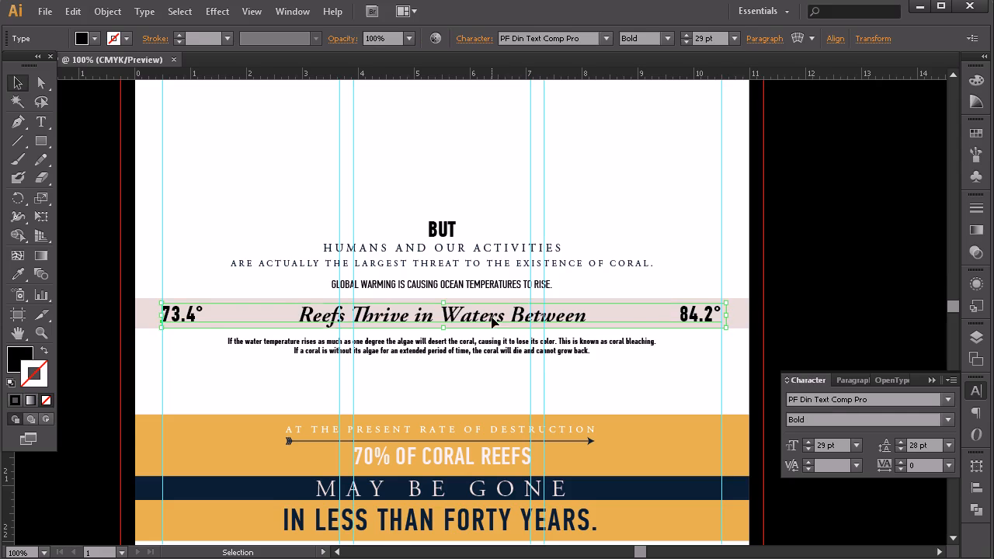
scroll(484, 335, up, 2)
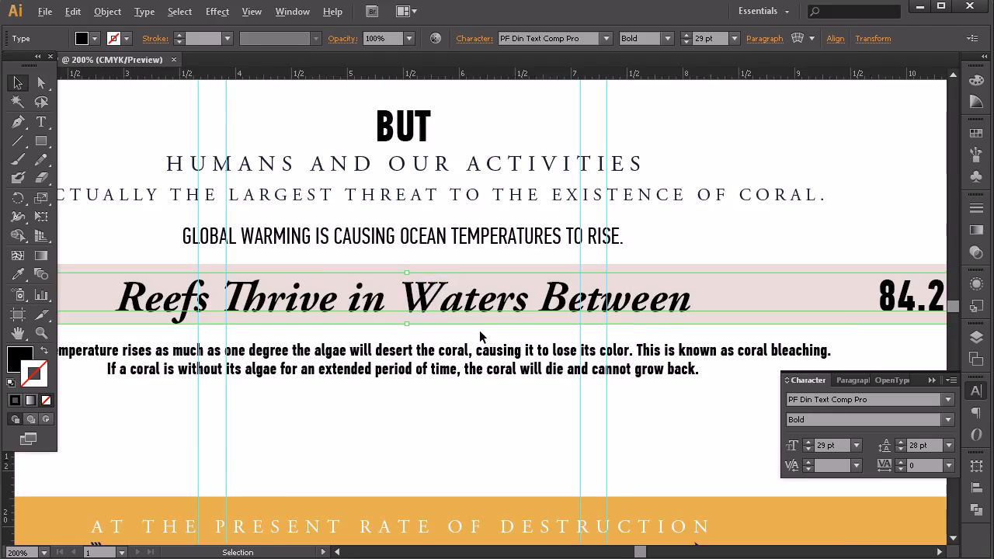
scroll(479, 337, down, 1)
click(706, 426)
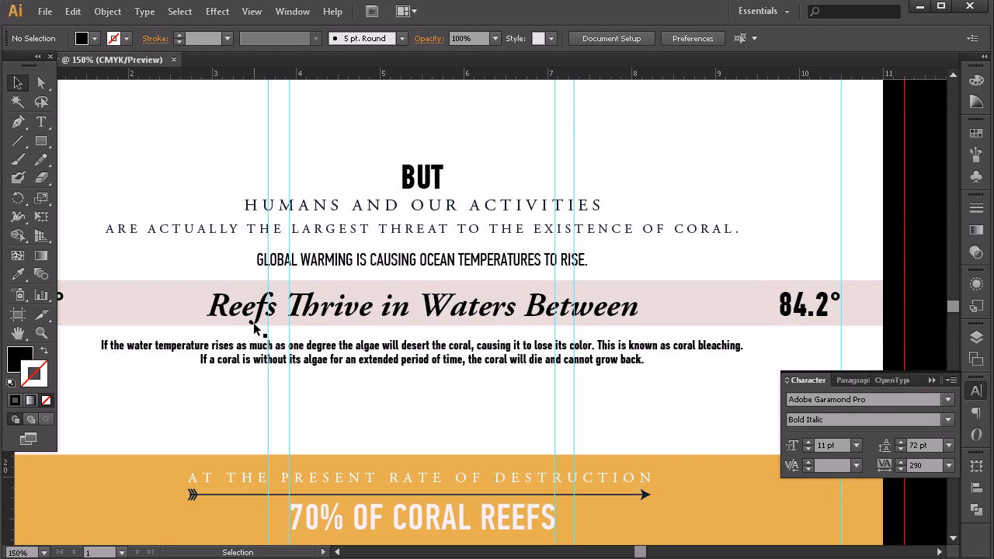
click(744, 295)
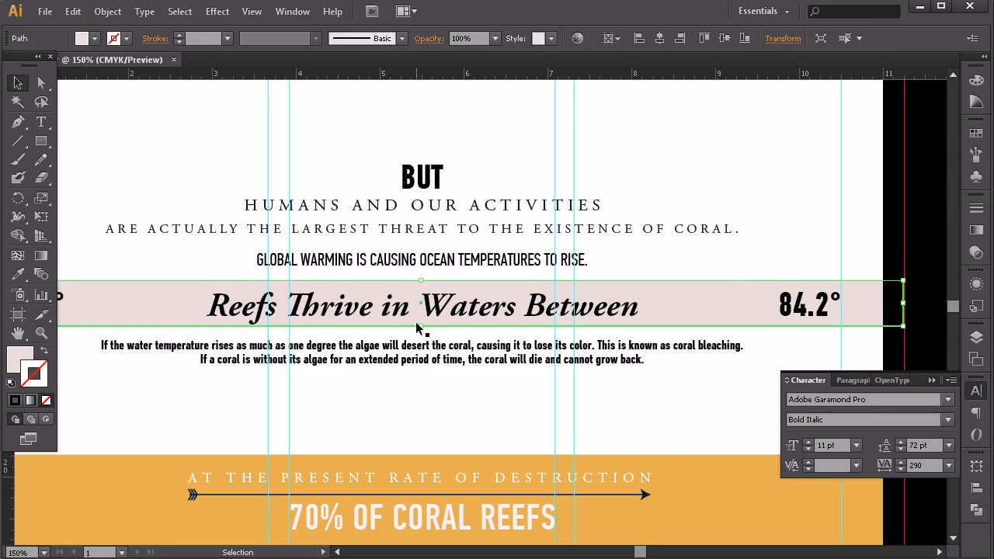
drag(420, 326, 420, 331)
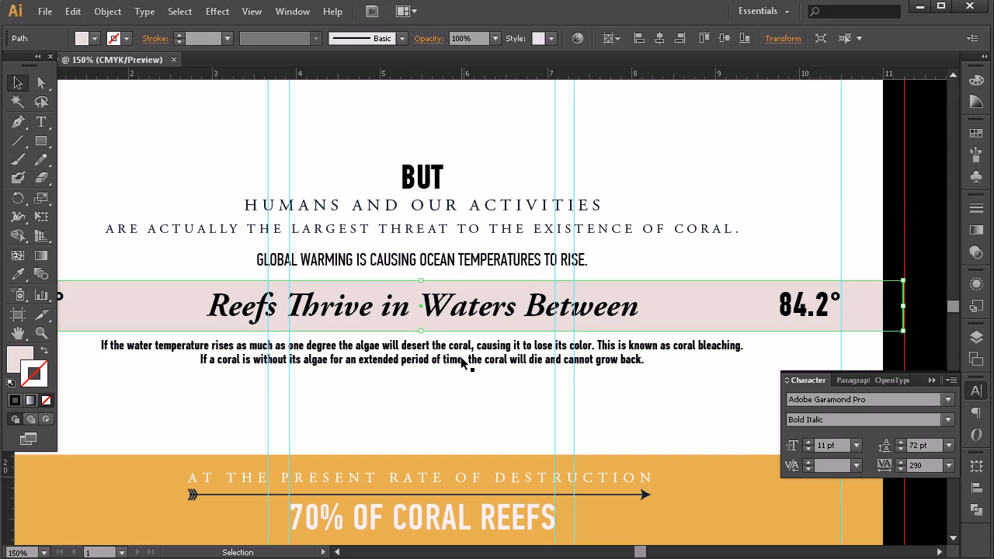
key(Up)
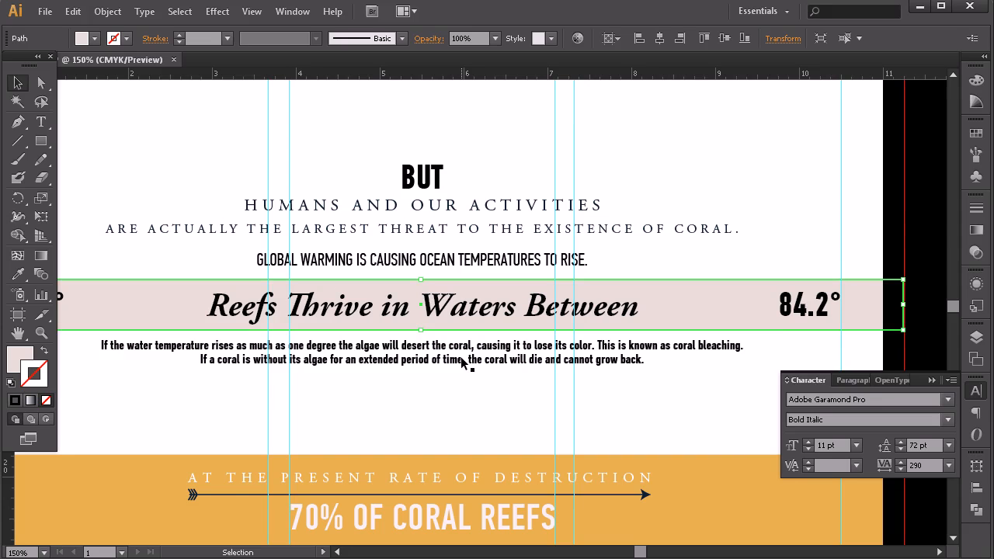
click(564, 312)
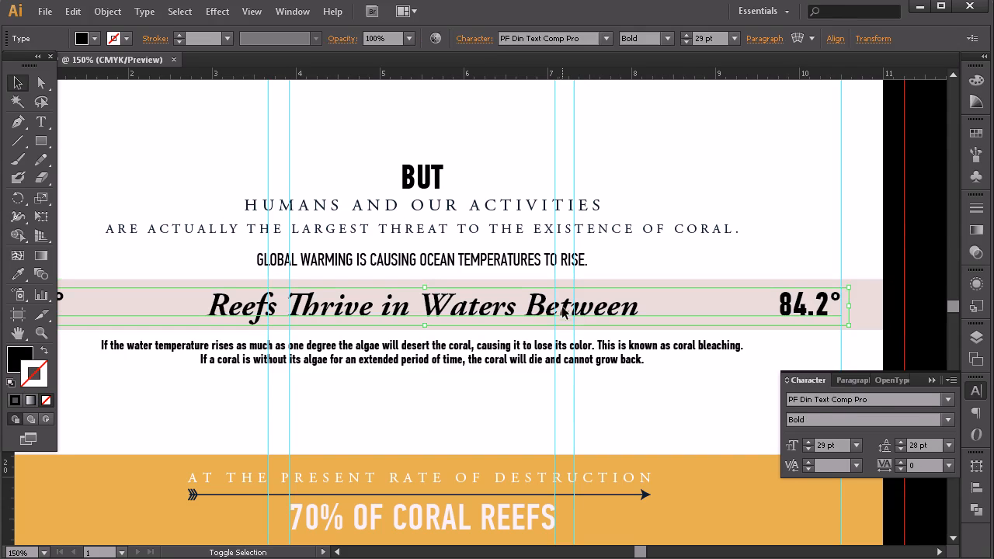
shift+click(540, 309)
click(835, 302)
drag(827, 279, 612, 322)
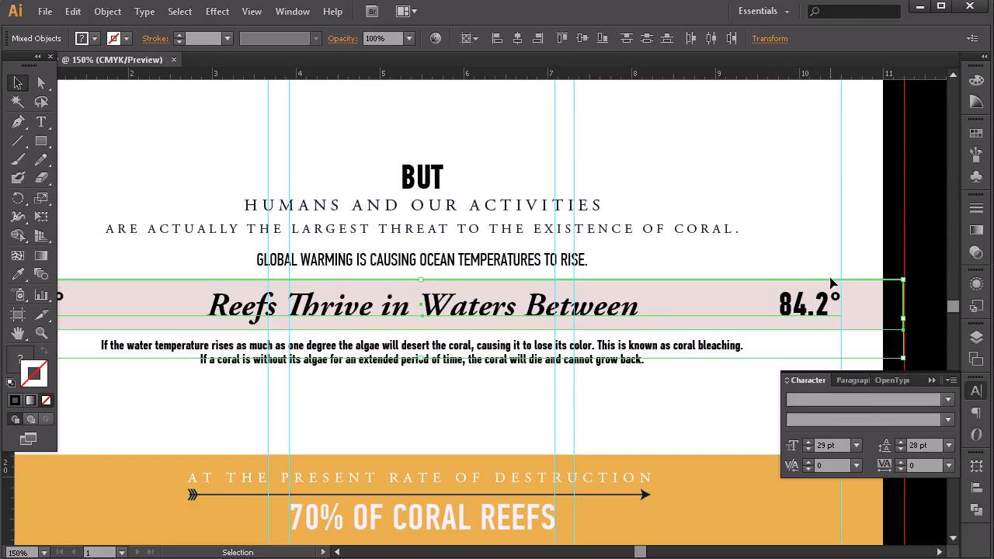
click(868, 219)
- Nudge the temperature text down slightly so "73.4°" and "84.2°" sit vertically centered in the band
drag(582, 356, 603, 335)
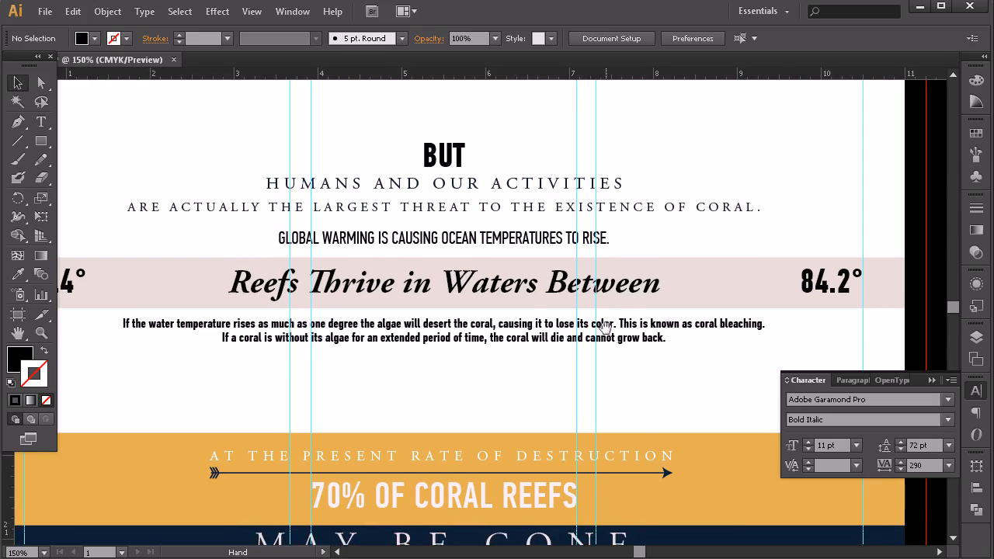
drag(699, 329, 753, 320)
click(190, 275)
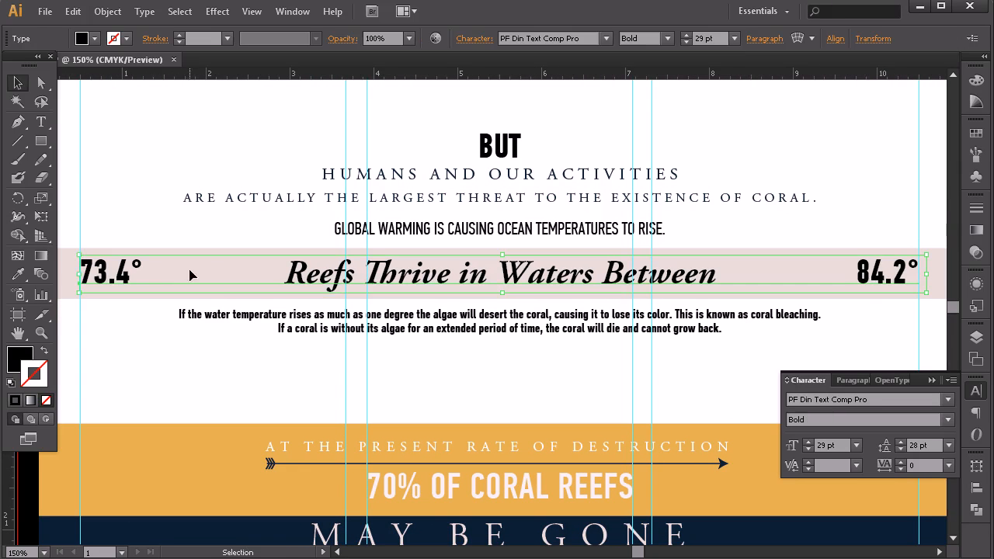
key(Down)
key(Down)
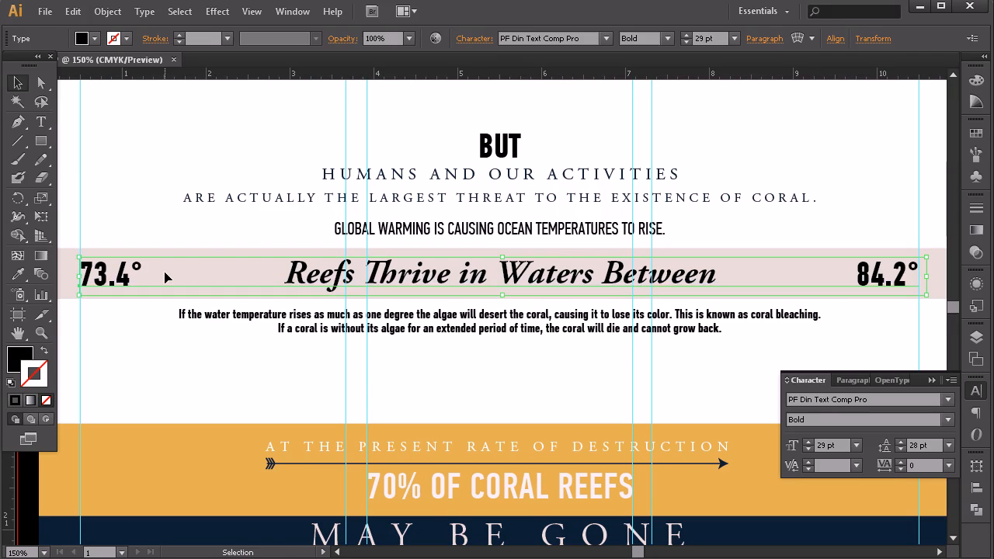
click(147, 199)
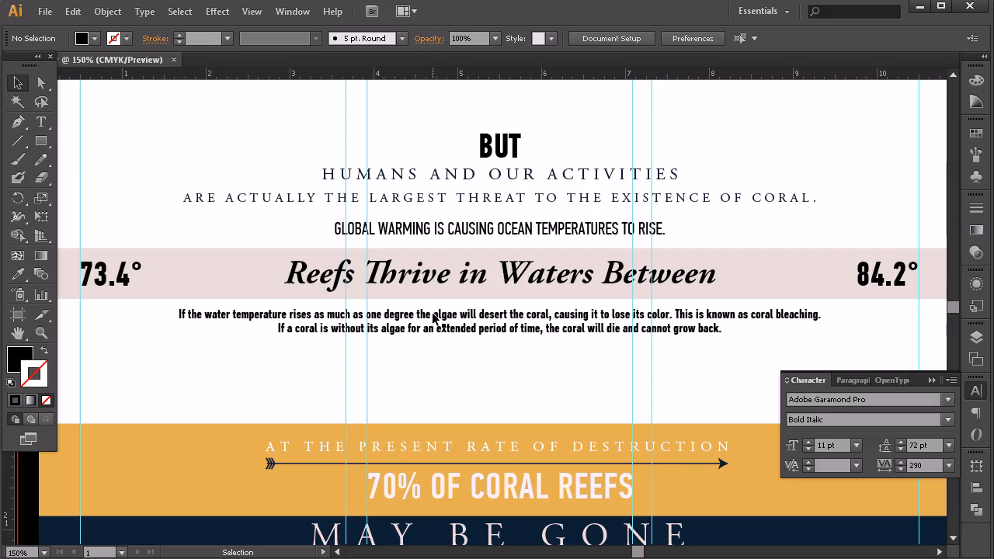
- Try applying the mauve swatch to the "BUT" text block and the temperature text as a stroke color
click(494, 233)
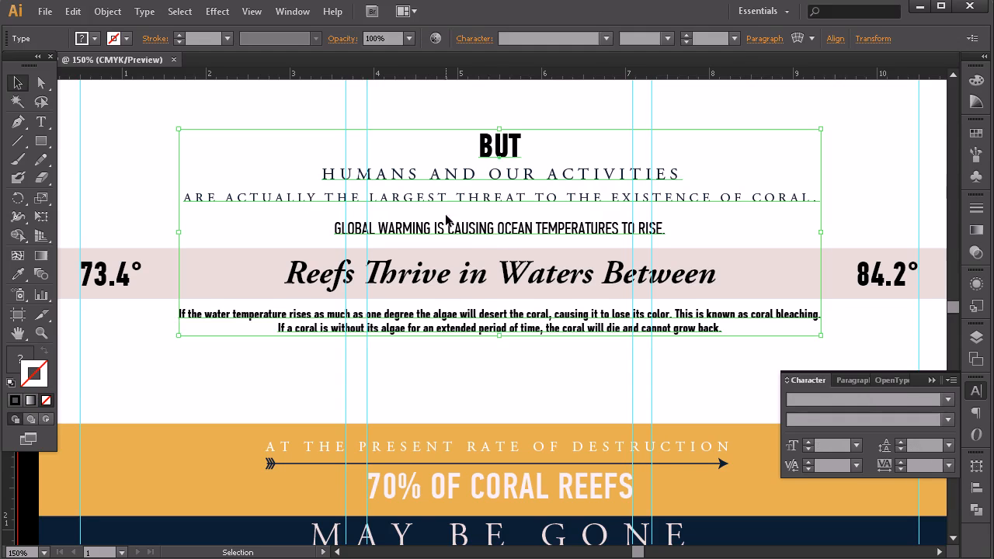
shift+click(579, 278)
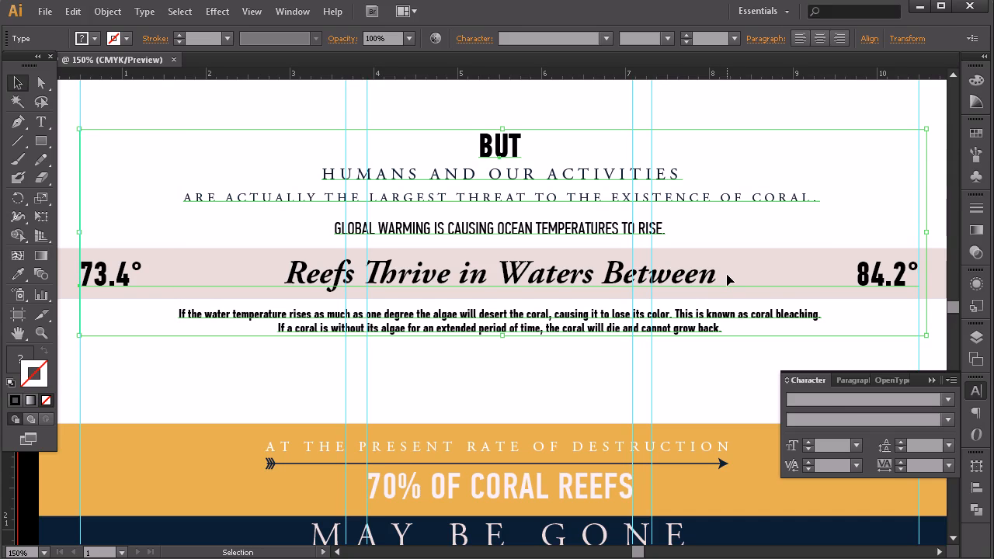
click(976, 134)
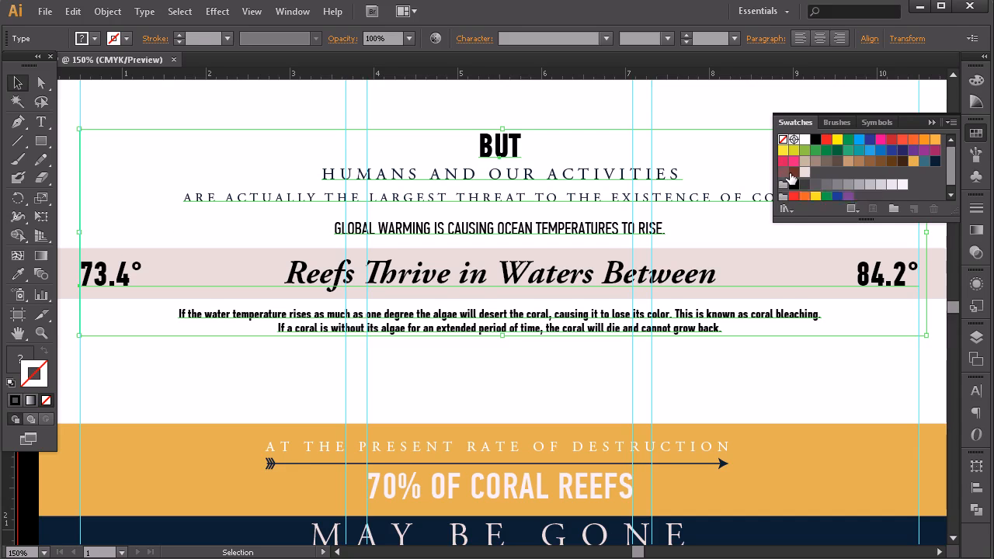
click(785, 177)
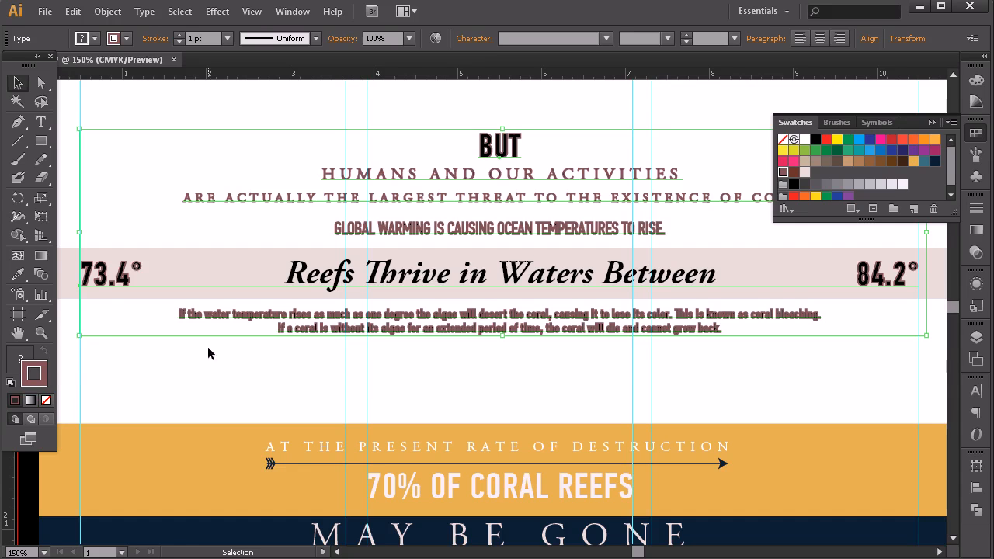
click(241, 382)
click(294, 330)
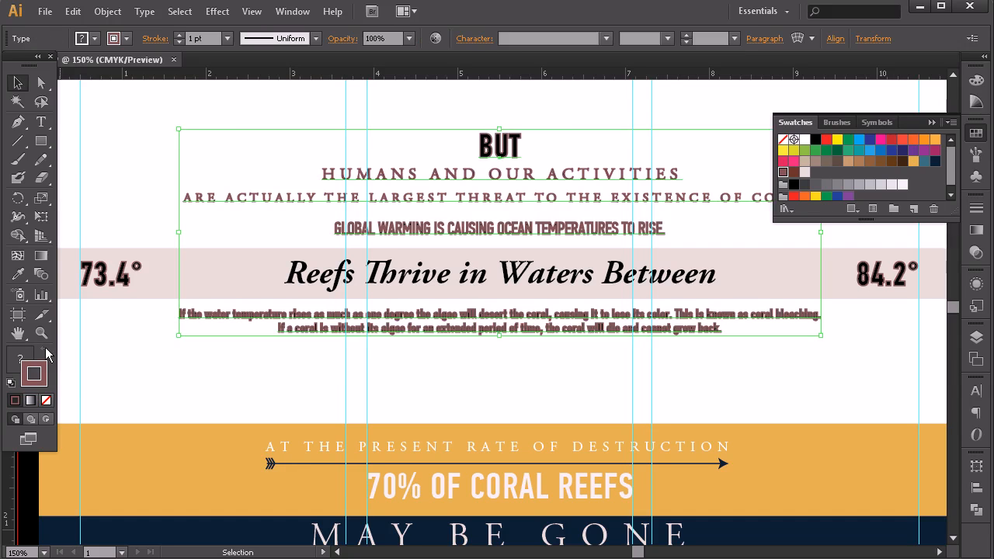
click(87, 371)
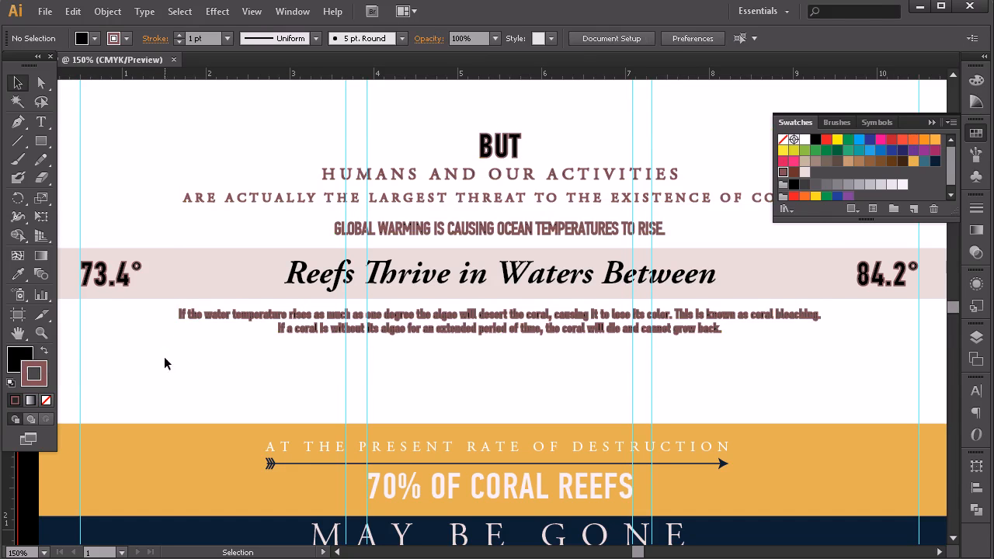
- Remove the stroke from the "BUT" text block and the temperature text, and fill both with the mauve swatch
click(406, 231)
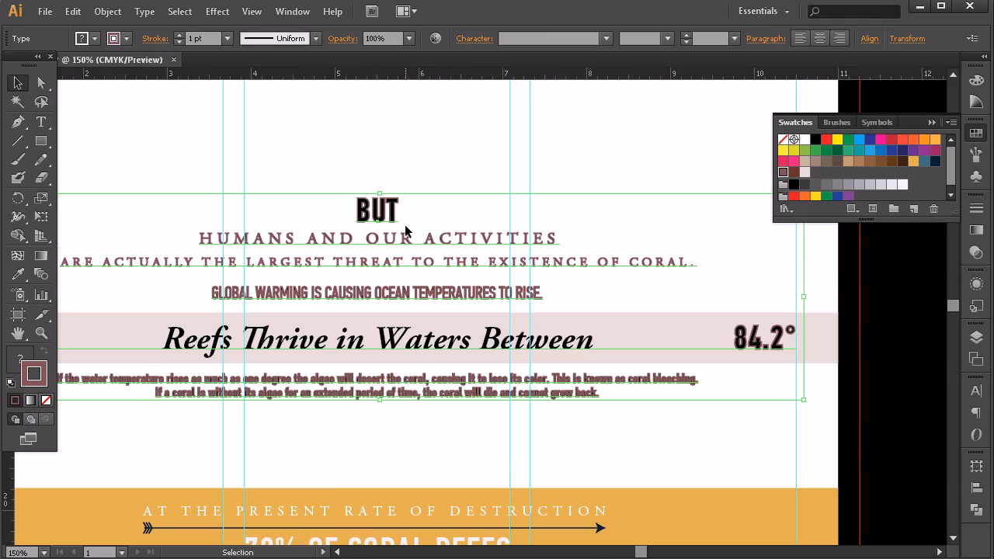
key(slash)
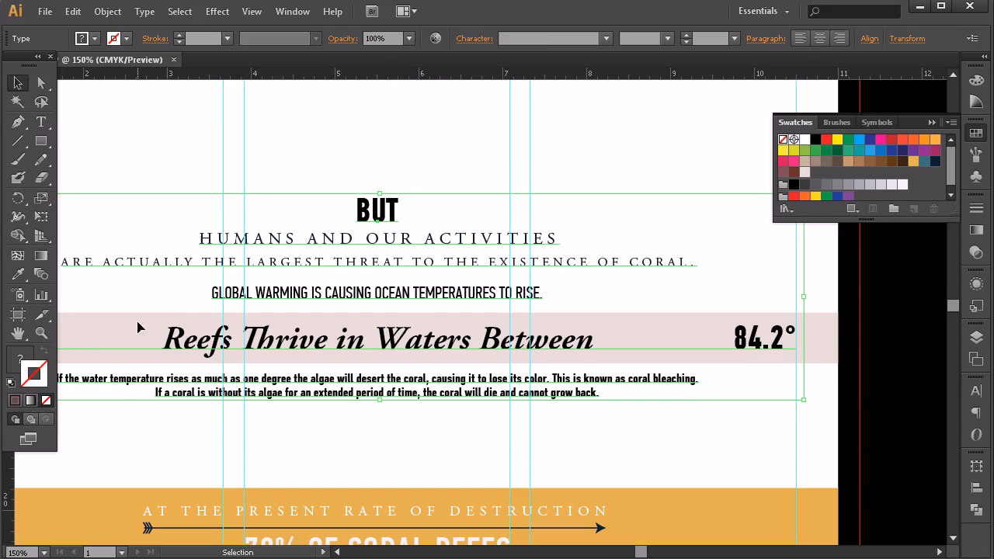
click(21, 359)
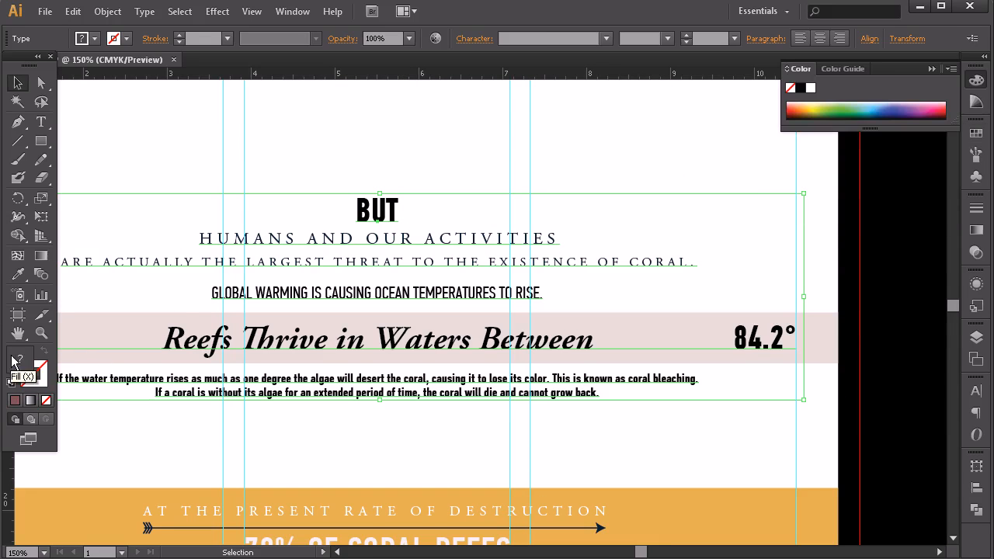
click(976, 133)
click(783, 172)
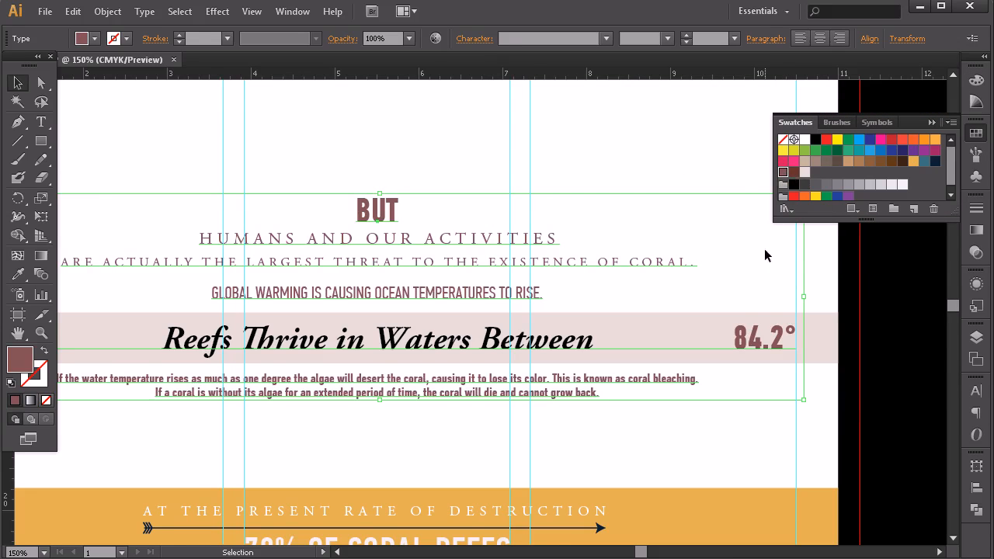
- Fill the "Reefs Thrive in Waters Between" headline with the mauve swatch
click(470, 156)
click(433, 340)
drag(463, 392, 546, 384)
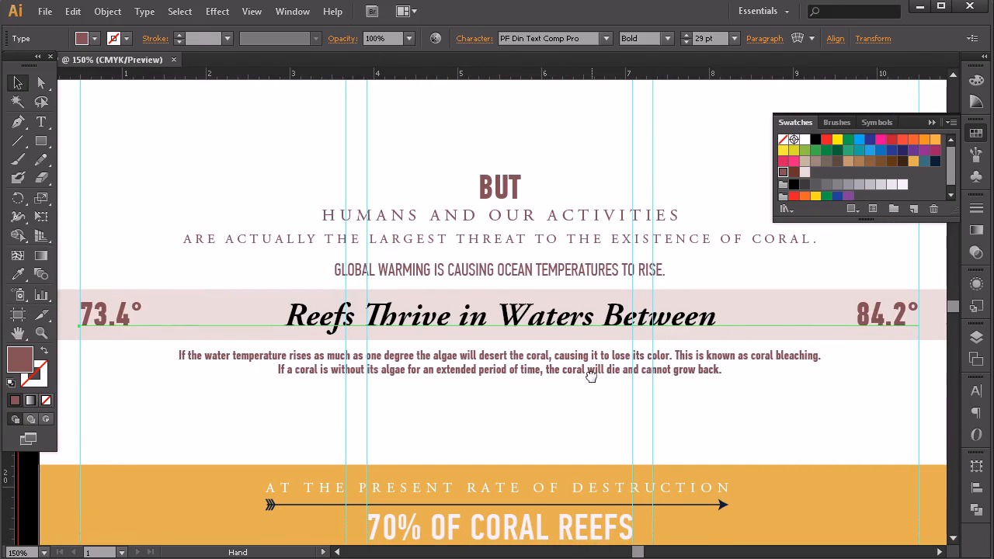
drag(760, 284, 702, 337)
shift+click(706, 316)
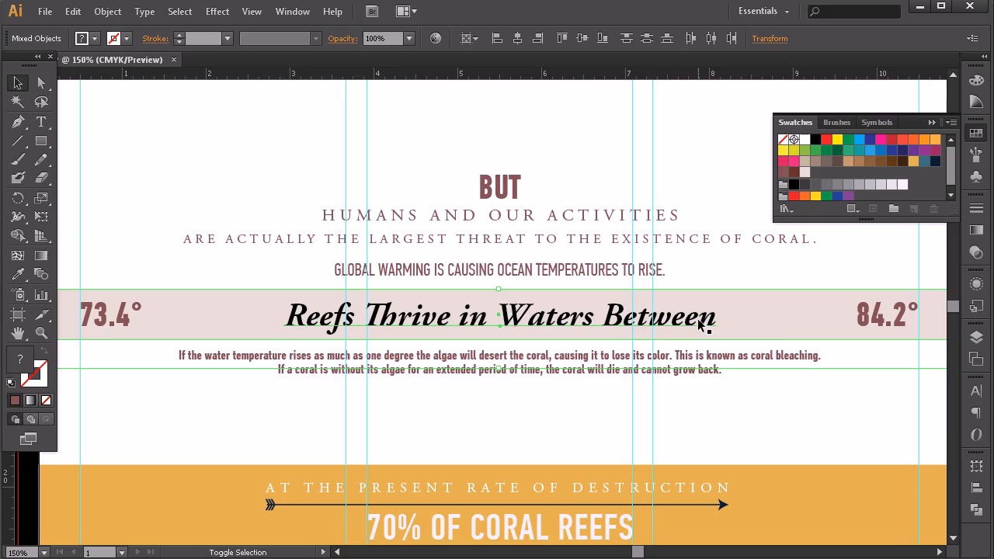
shift+click(766, 308)
shift+click(870, 315)
shift+click(937, 301)
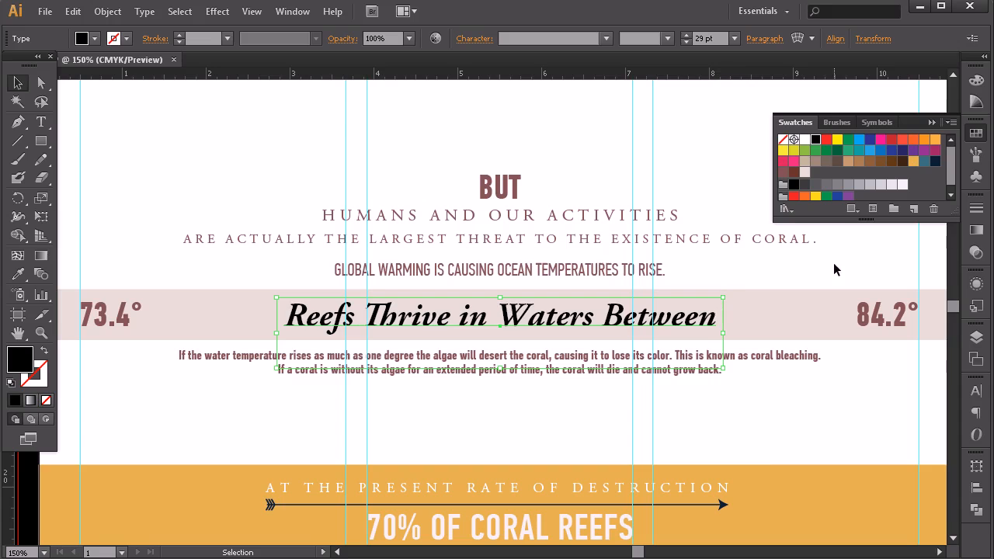
click(783, 171)
click(772, 417)
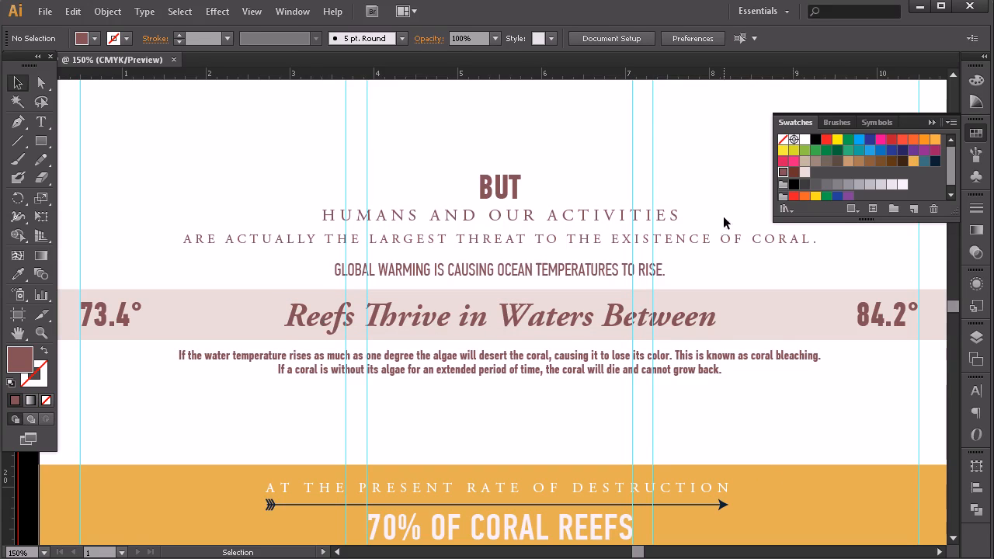
- Send the temperature text to the back, followed by the full-width band, so the headline stacks above both and the band lies behind everything
click(110, 315)
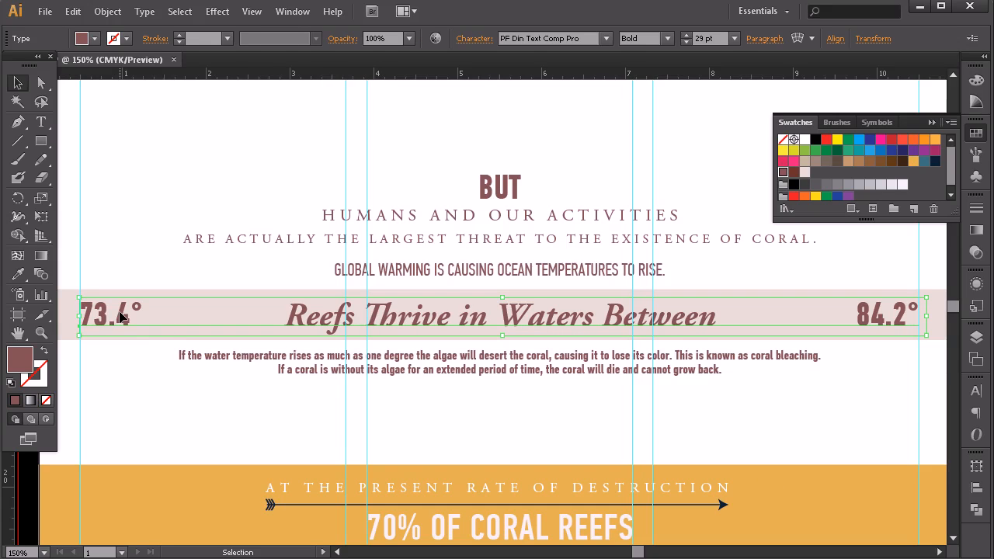
right_click(120, 312)
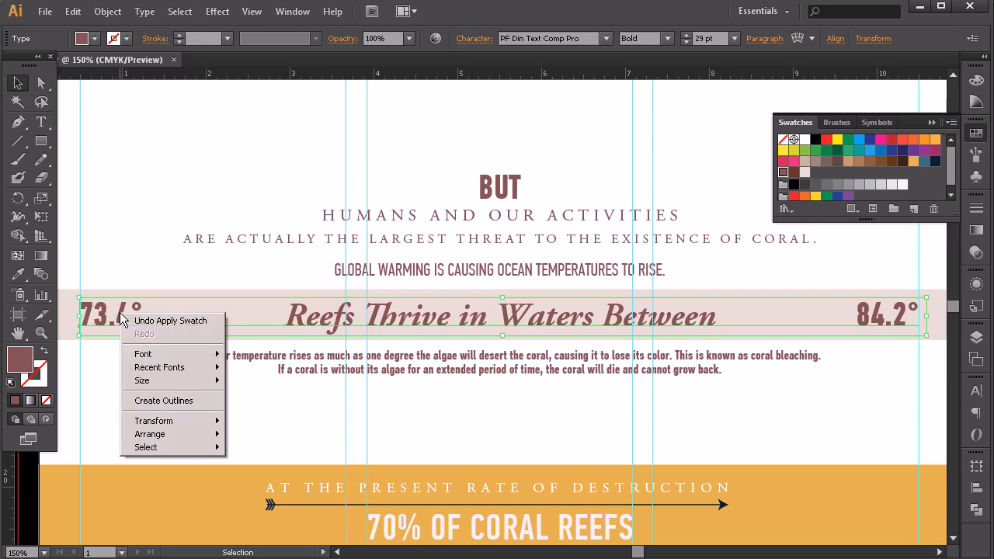
mouse_move(162, 435)
click(281, 472)
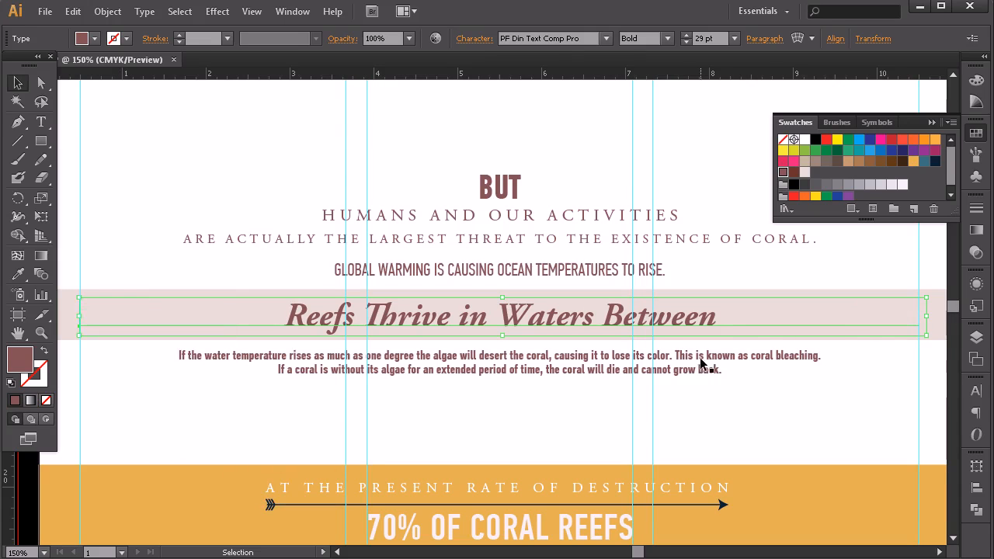
click(939, 337)
right_click(939, 337)
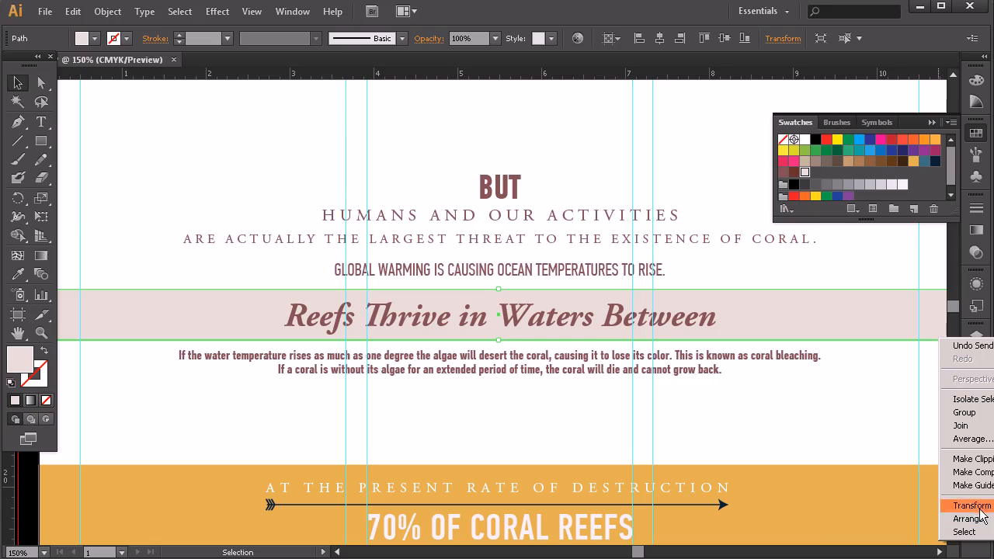
mouse_move(969, 519)
click(843, 556)
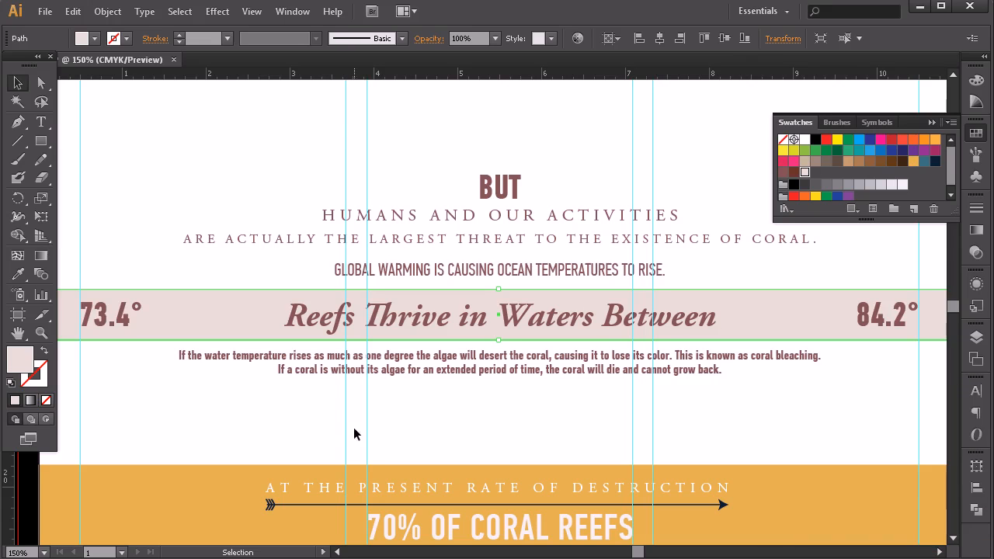
click(803, 435)
click(628, 335)
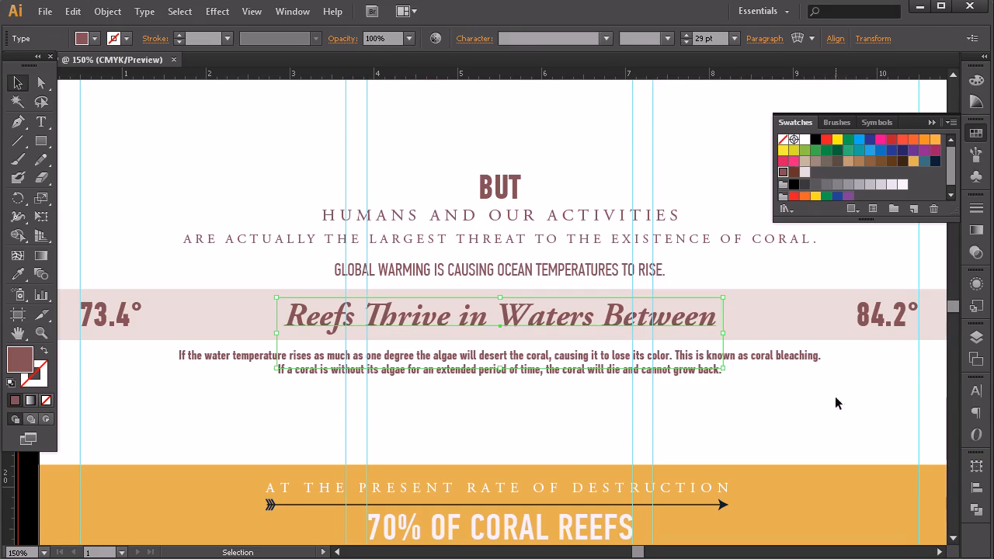
click(890, 314)
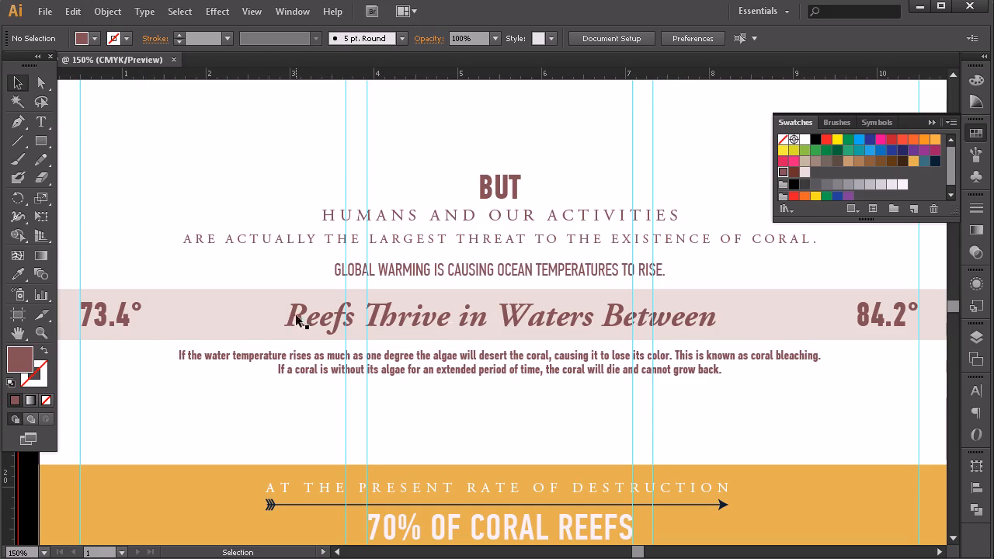
- Draw a straight horizontal line between "73.4°" and the headline with the Pen tool, using a mauve stroke and no fill
click(17, 121)
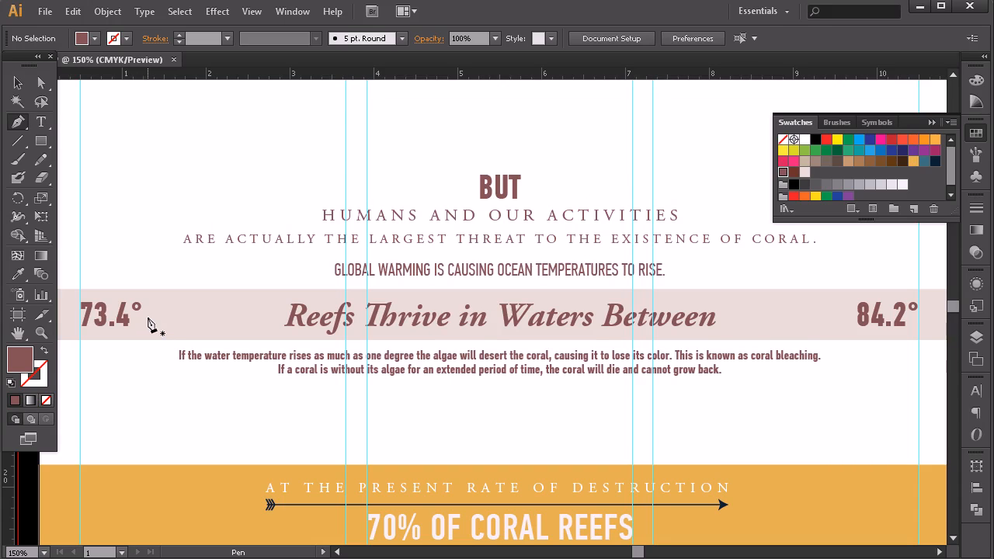
click(147, 319)
click(280, 317)
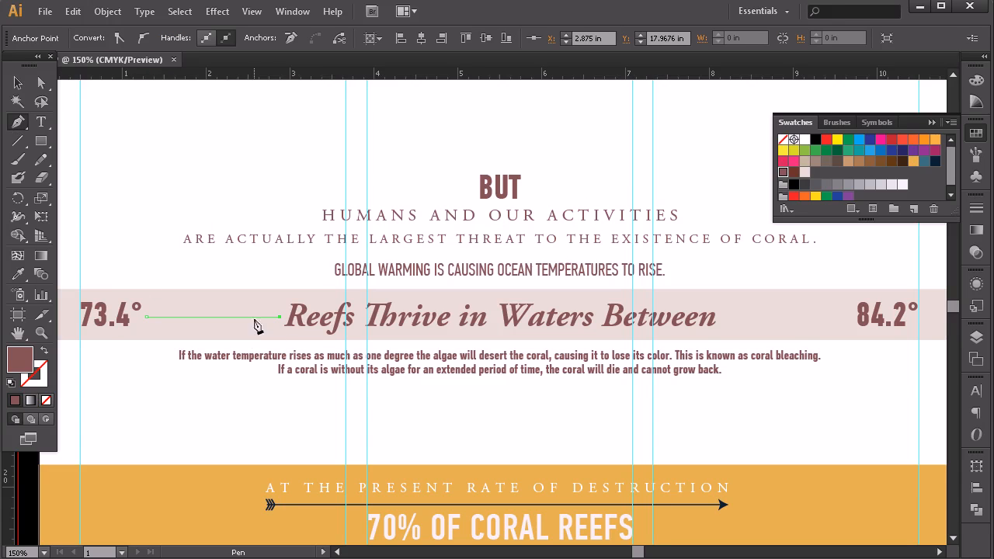
click(45, 351)
click(43, 378)
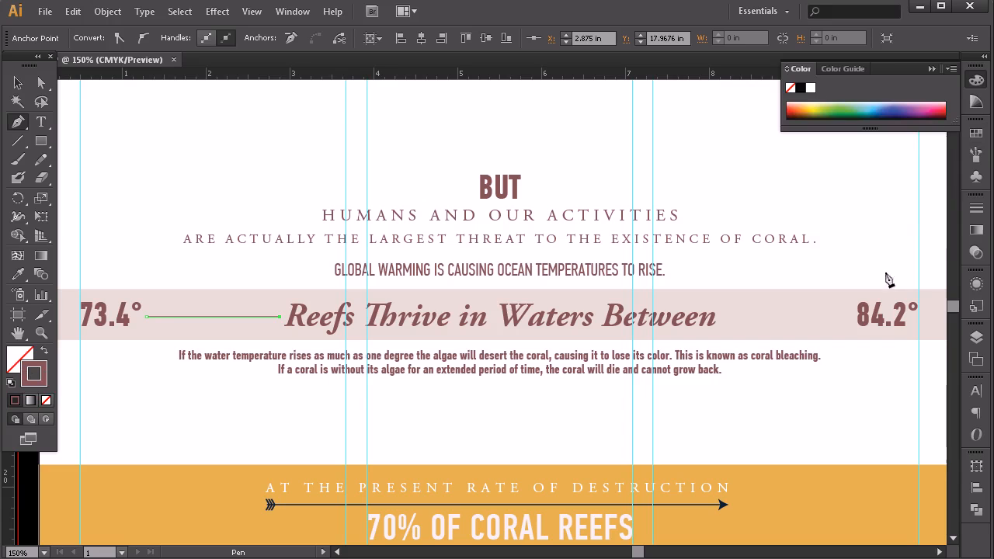
- Give the line a 10 pt dashed stroke with 5 pt dashes, preserving exact dash and gap lengths
click(980, 209)
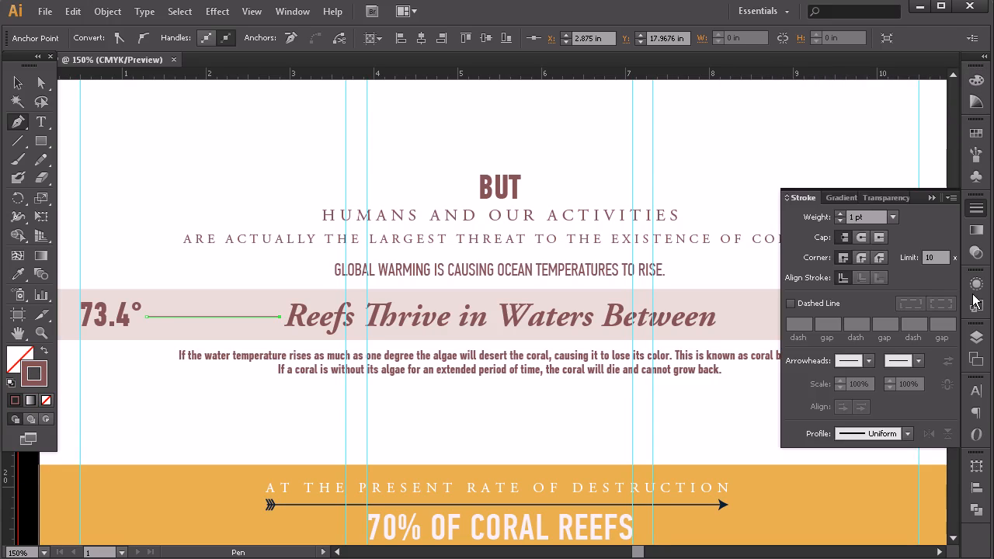
click(841, 214)
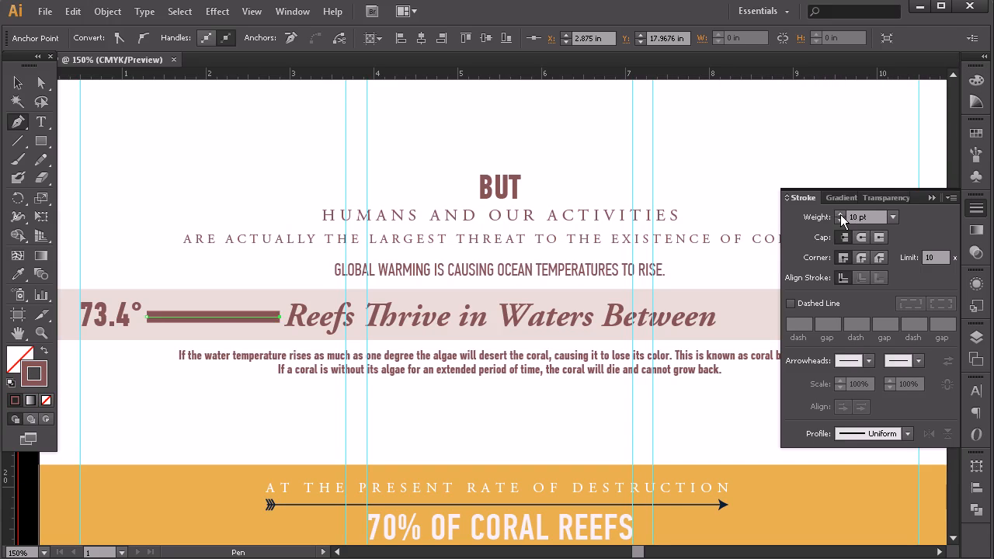
click(790, 303)
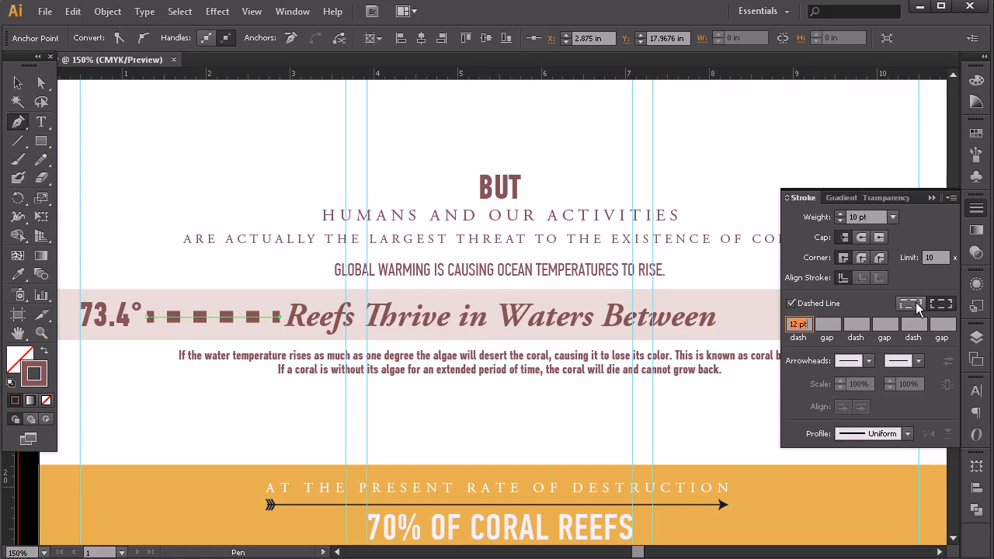
click(911, 303)
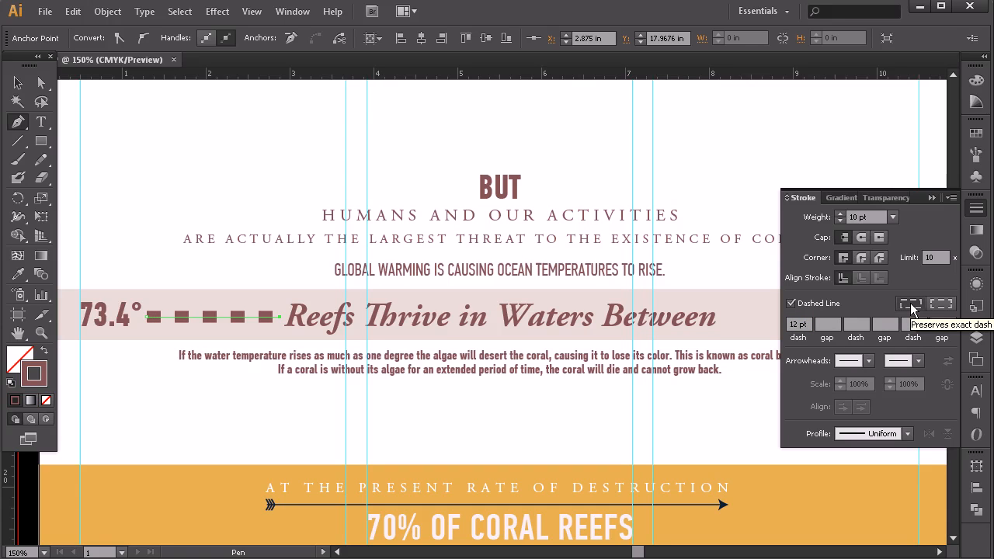
click(812, 325)
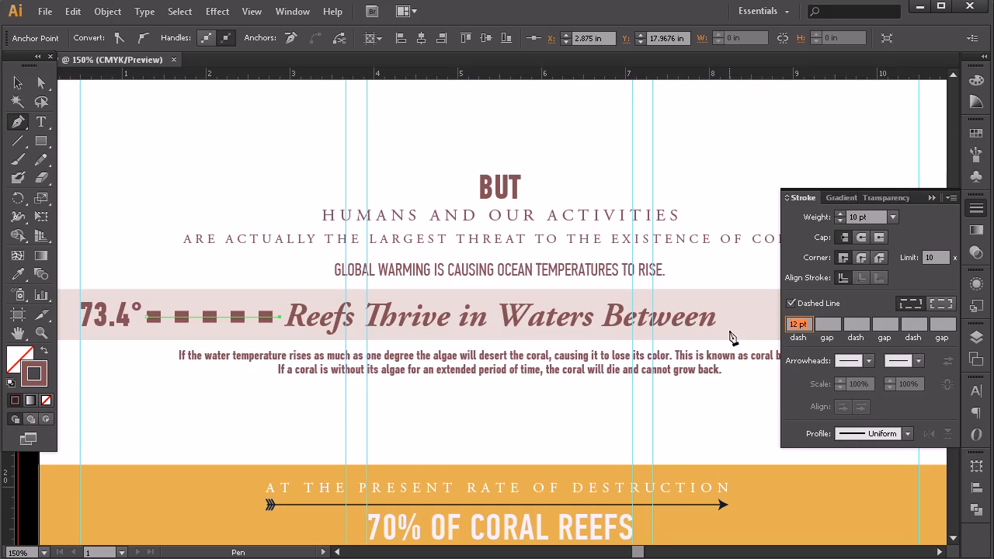
text(5)
key(Tab)
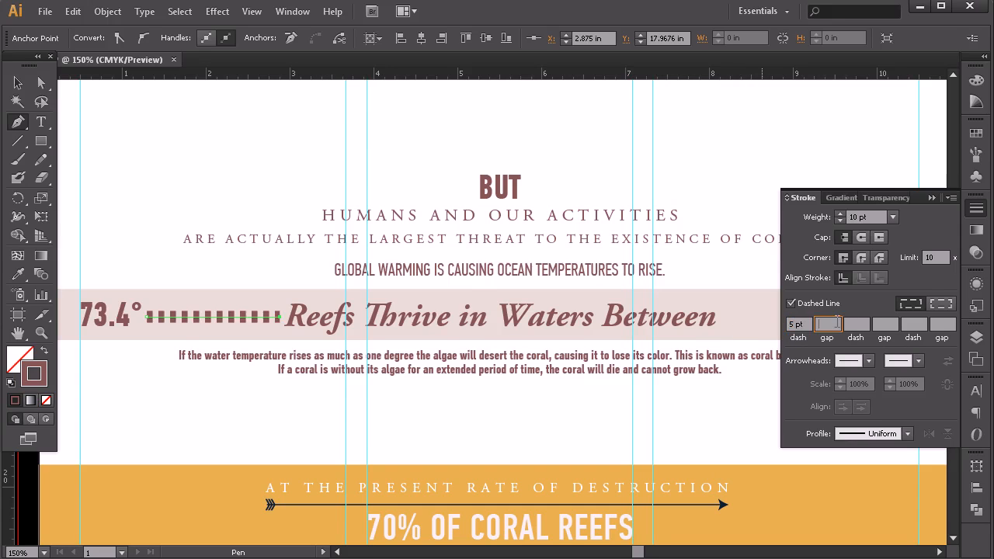
- Shorten the dashed line by pulling its starting anchor point away from "73.4°"
click(42, 82)
drag(151, 321, 170, 318)
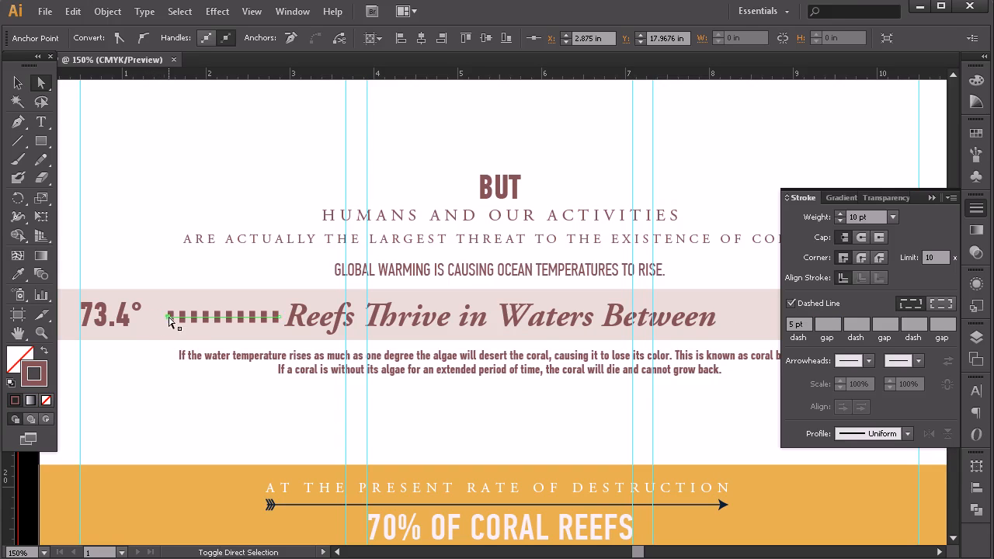
click(154, 253)
- Nudge the dashed line slightly left, away from the start of the headline
click(269, 316)
click(18, 82)
click(124, 116)
drag(216, 328, 218, 330)
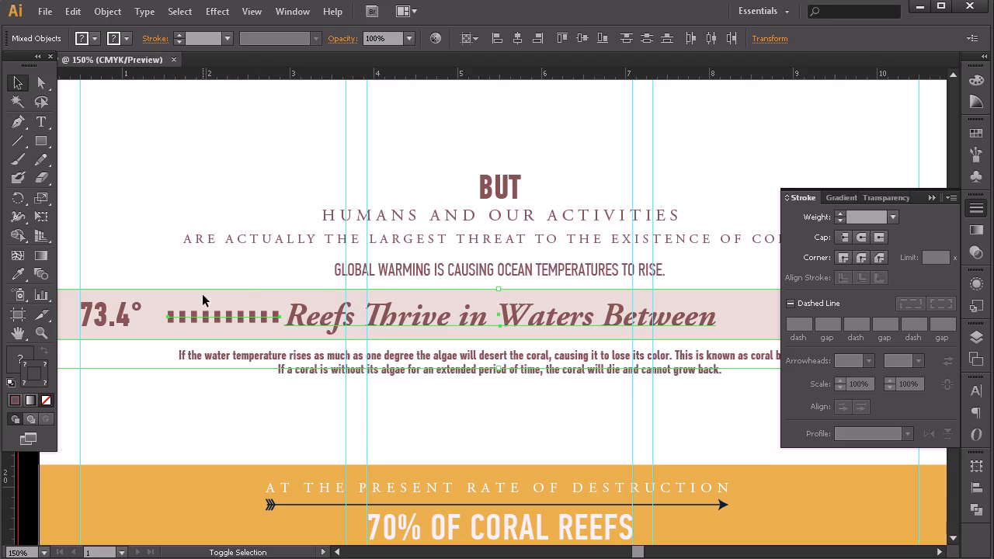
shift+click(327, 322)
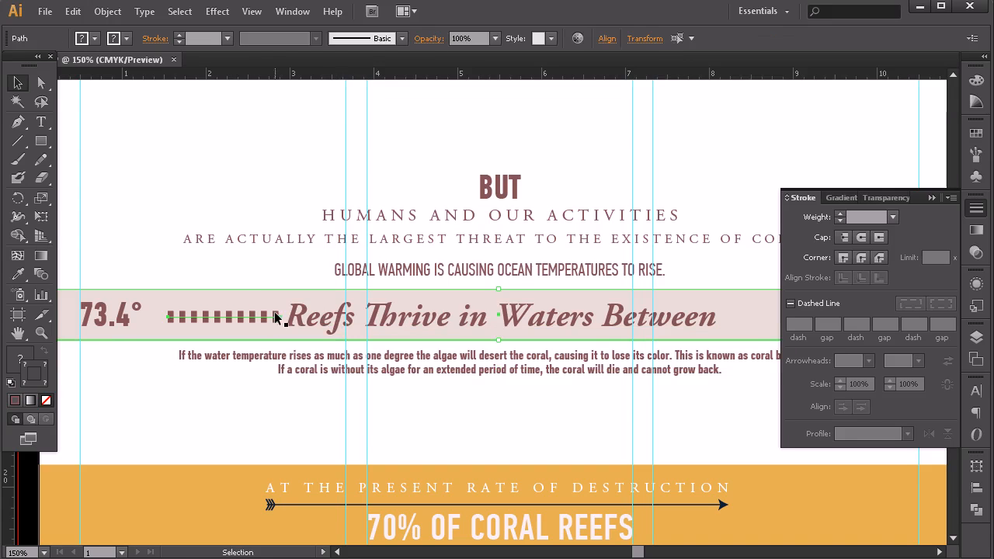
click(158, 249)
click(187, 322)
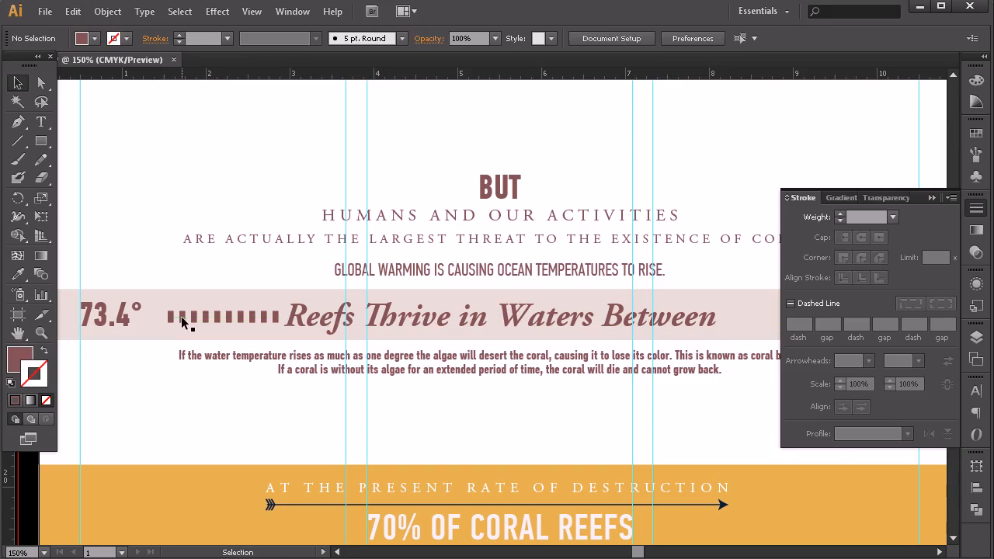
key(Left)
key(Left)
key(Left)
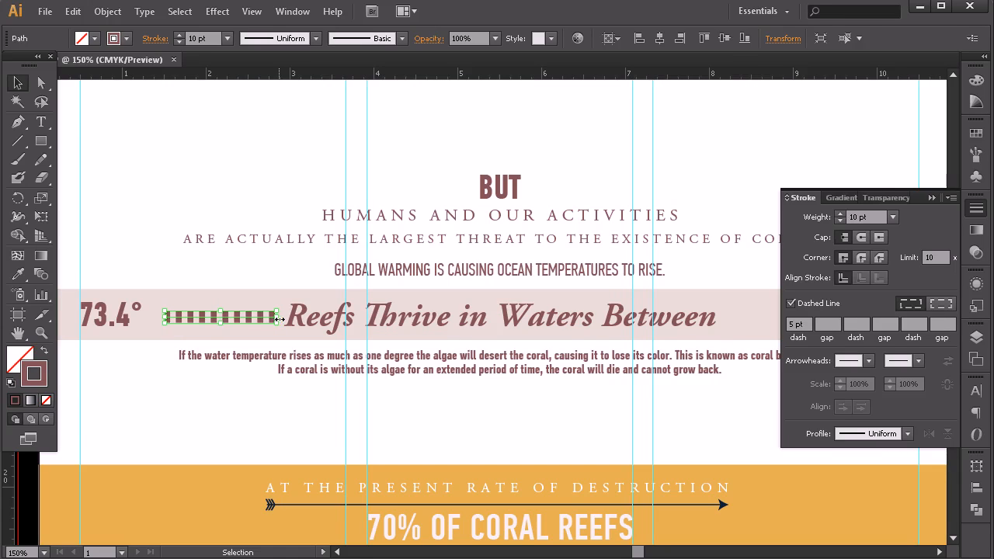
click(179, 196)
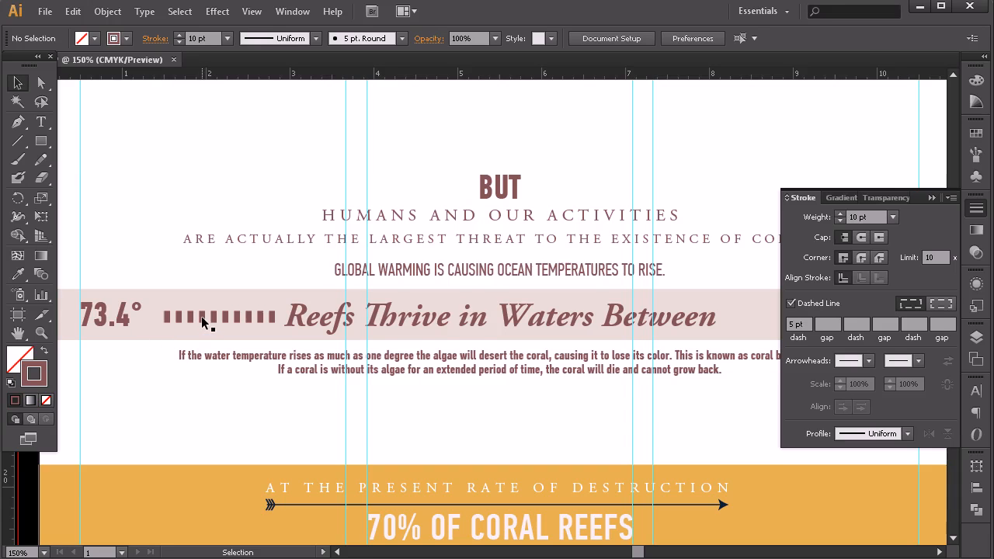
- Draw a small upright triangle with the Star tool in the blank area above "73.4°" and the dashed line
drag(41, 141, 90, 220)
drag(179, 143, 213, 175)
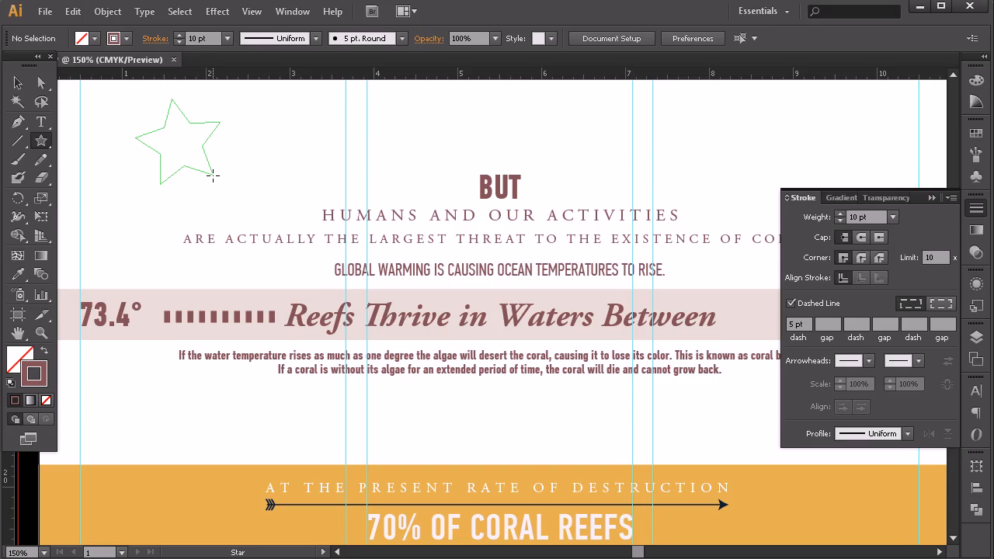
key(Down)
key(Down)
mouse_move(213, 175)
mouse_down()
mouse_move(220, 142)
mouse_move(195, 145)
mouse_up()
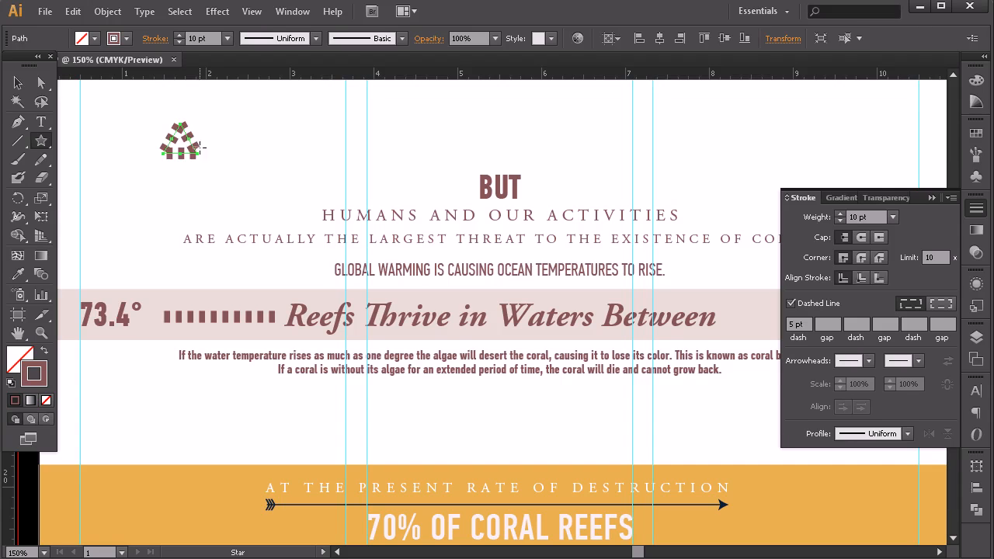
- Turn off the triangle's dashes and swap its stroke and fill so it is solid mauve without an outline
click(17, 83)
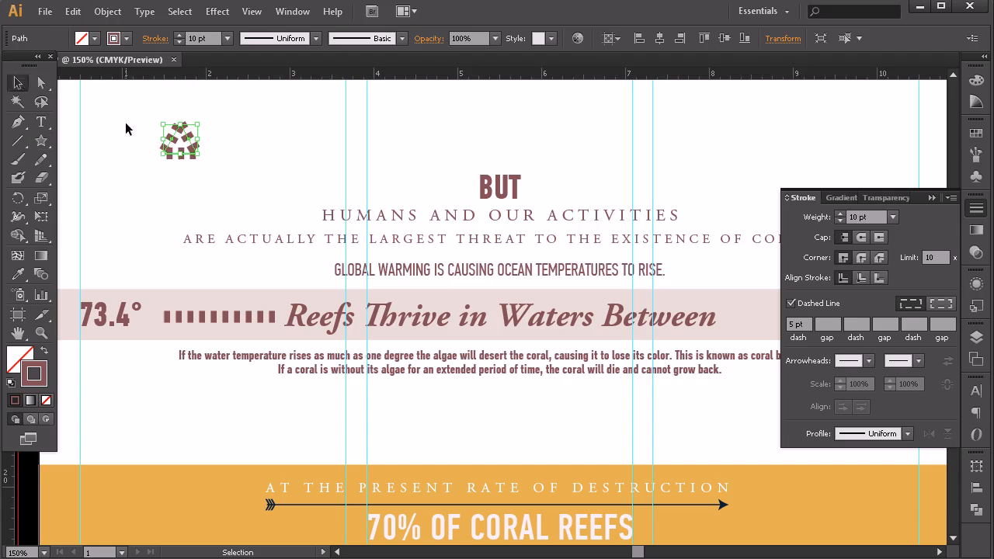
click(792, 303)
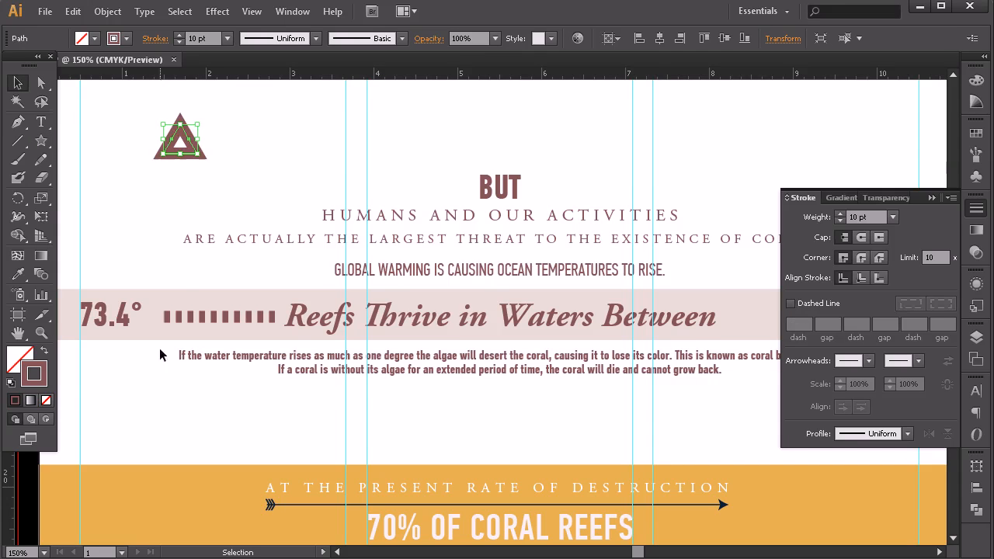
click(44, 353)
- Turn the triangle to point at "73.4°" and fit it as an arrowhead on the near end of the dashed line
drag(202, 120, 156, 306)
key(Right)
key(Right)
key(Right)
key(Right)
key(Right)
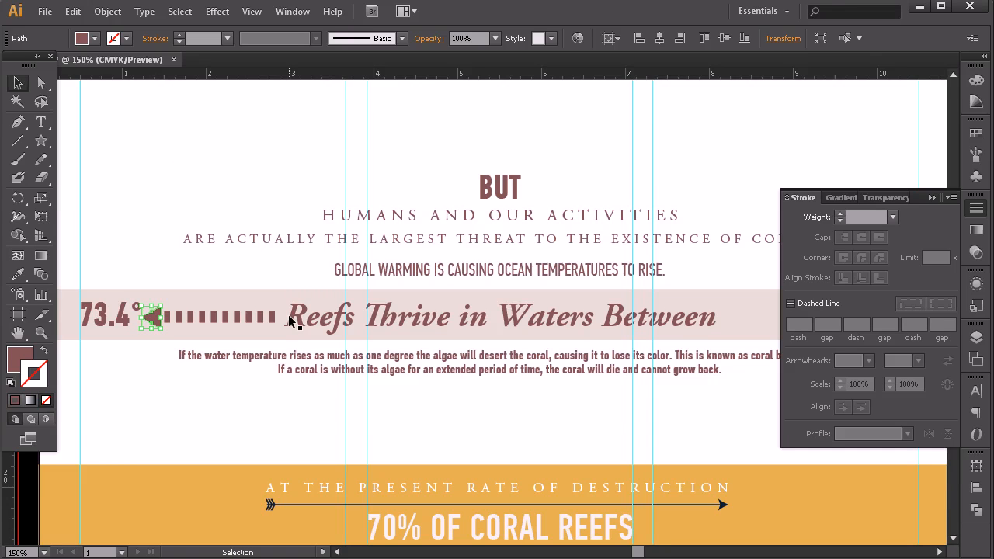
click(203, 385)
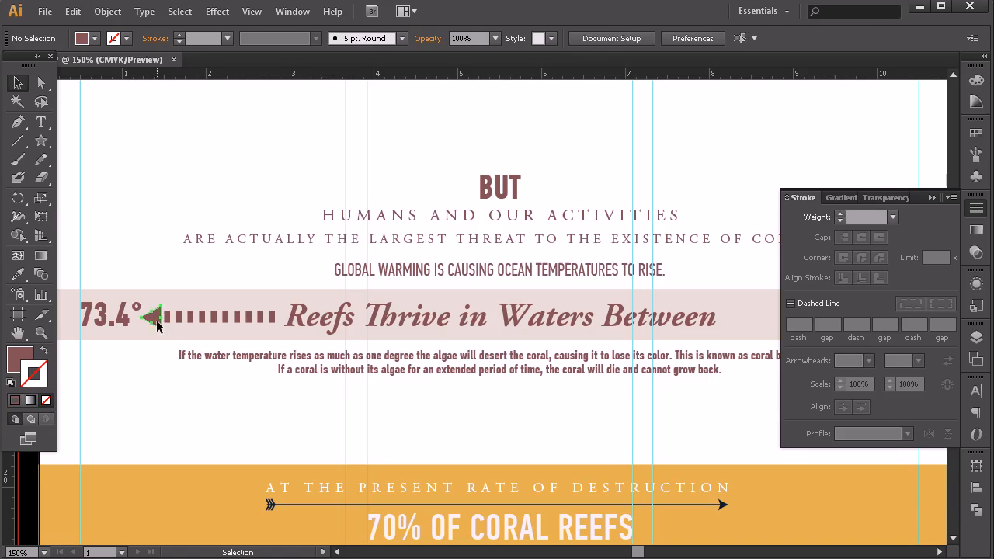
click(156, 321)
key(Left)
key(Left)
click(166, 373)
- Select the arrowhead and the dashed line together and nudge them slightly right, away from "73.4°"
click(167, 321)
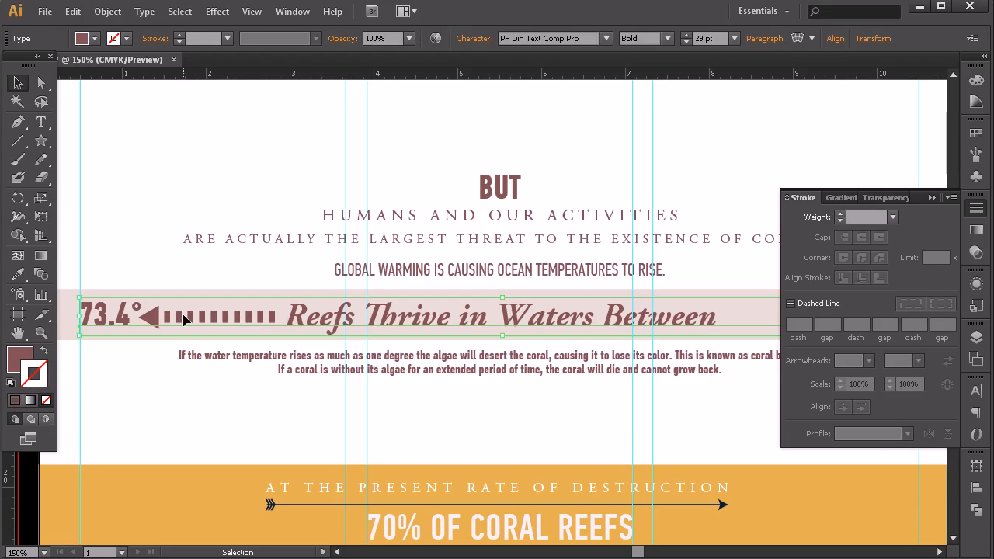
click(185, 319)
shift+click(155, 319)
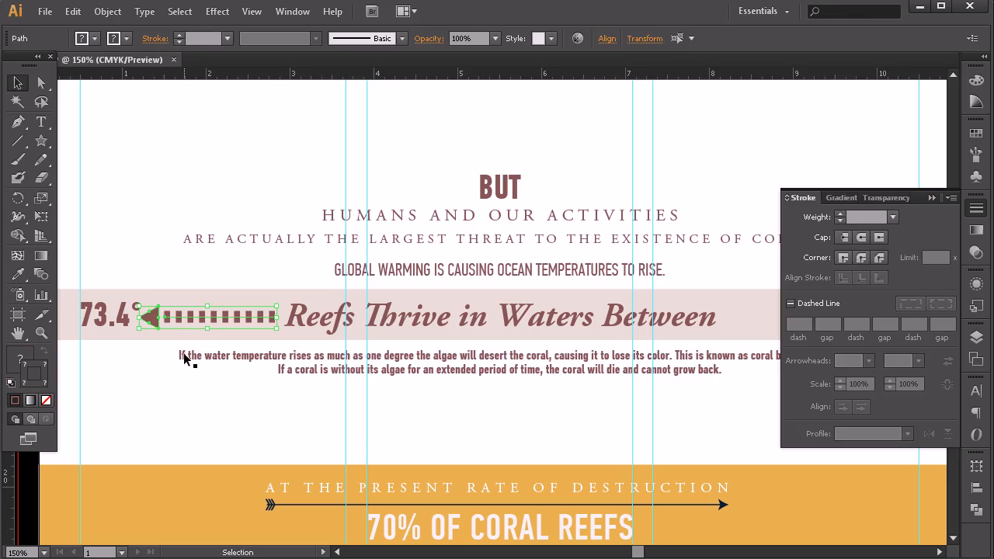
key(Right)
key(Right)
key(Right)
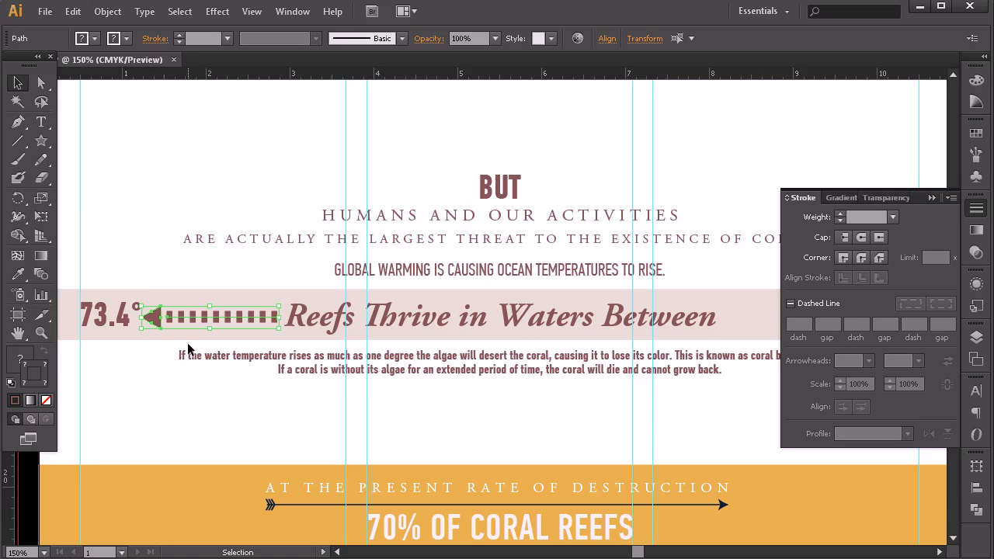
- Outline the stroke of the dashed line beside "73.4°" so its dashes become filled shapes
click(214, 194)
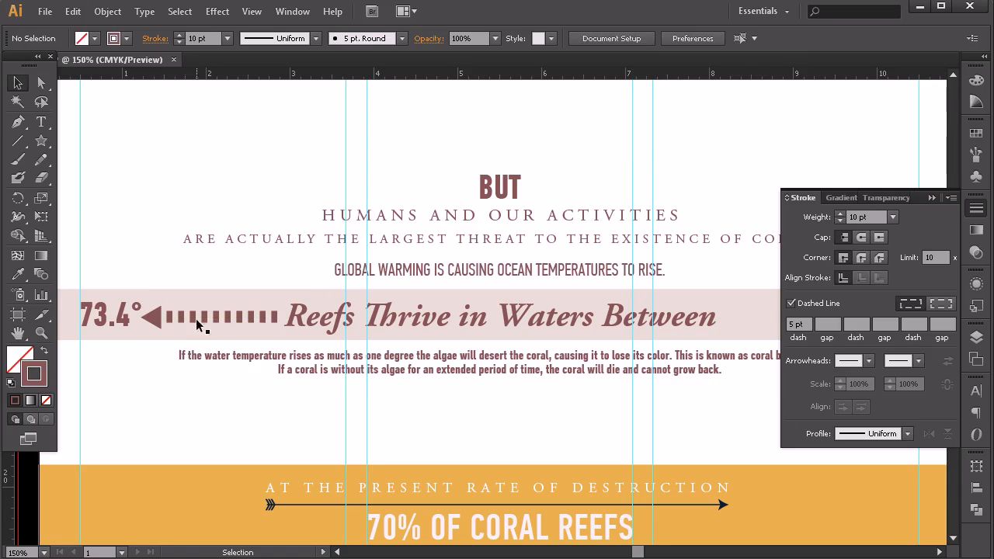
click(239, 320)
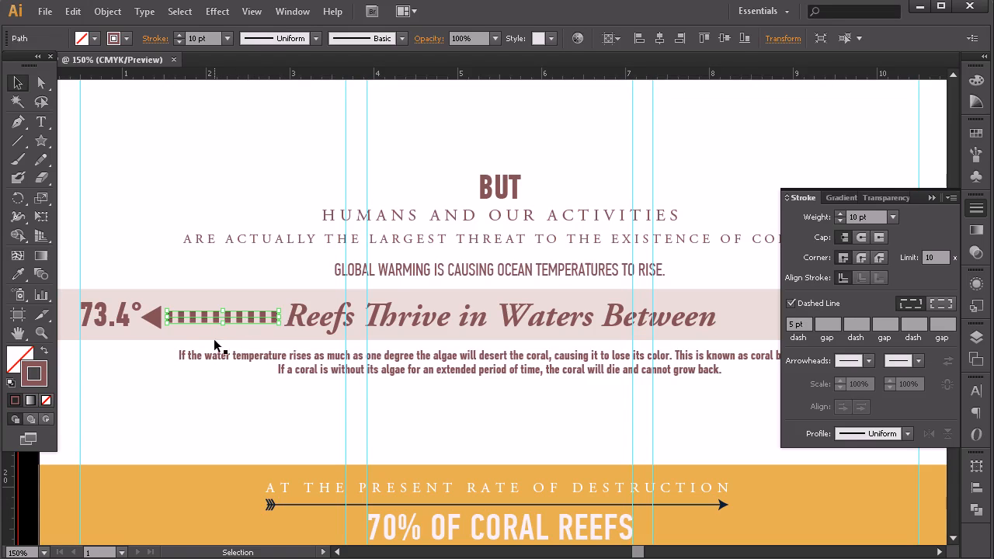
click(108, 12)
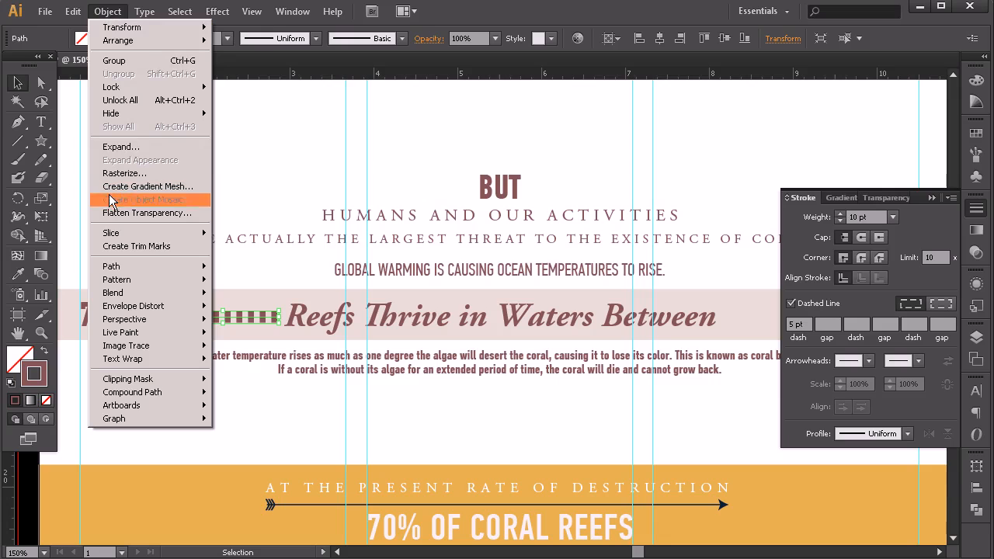
mouse_move(114, 267)
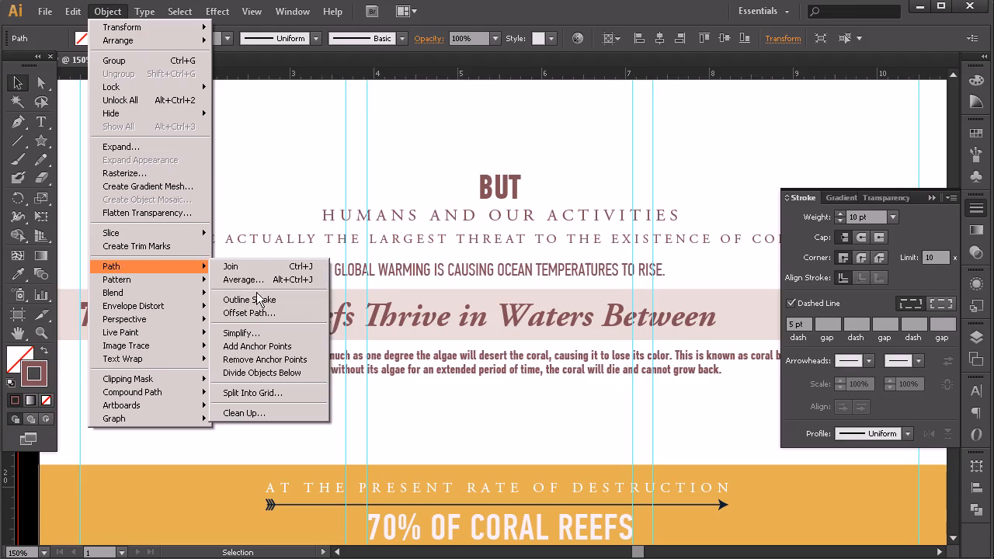
click(259, 301)
click(205, 340)
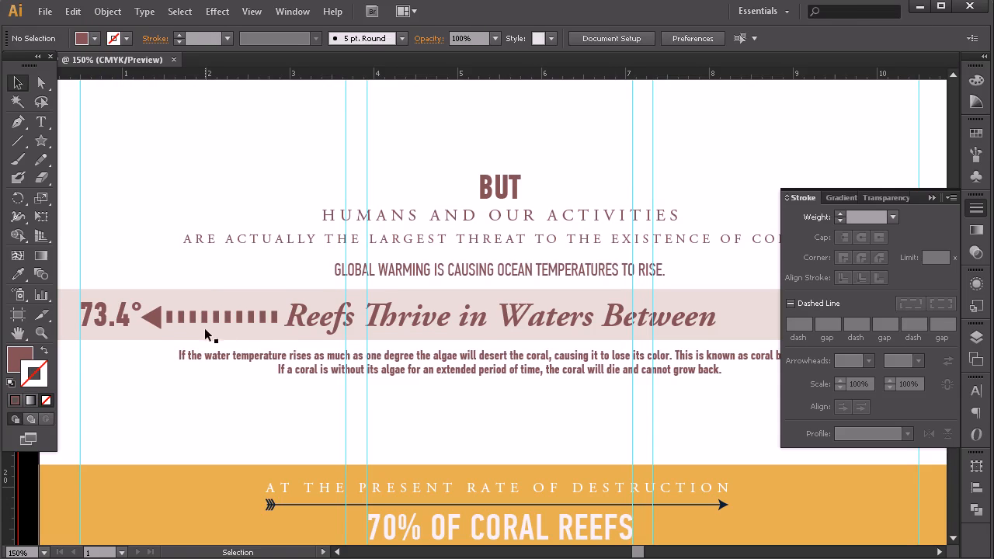
- Select the outlined dashes and the arrowhead beside "73.4°" and fill both with the dark navy swatch
click(208, 324)
shift+click(156, 317)
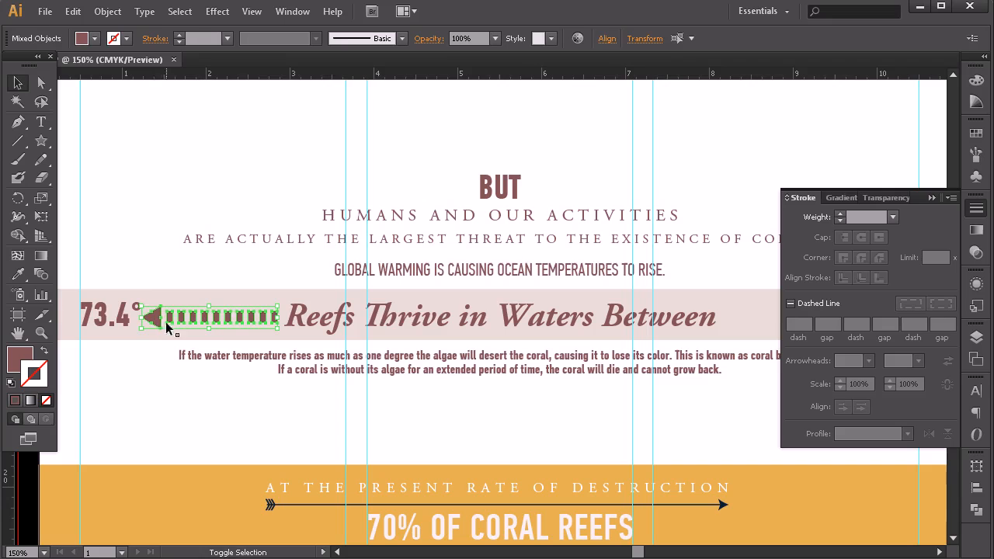
click(26, 357)
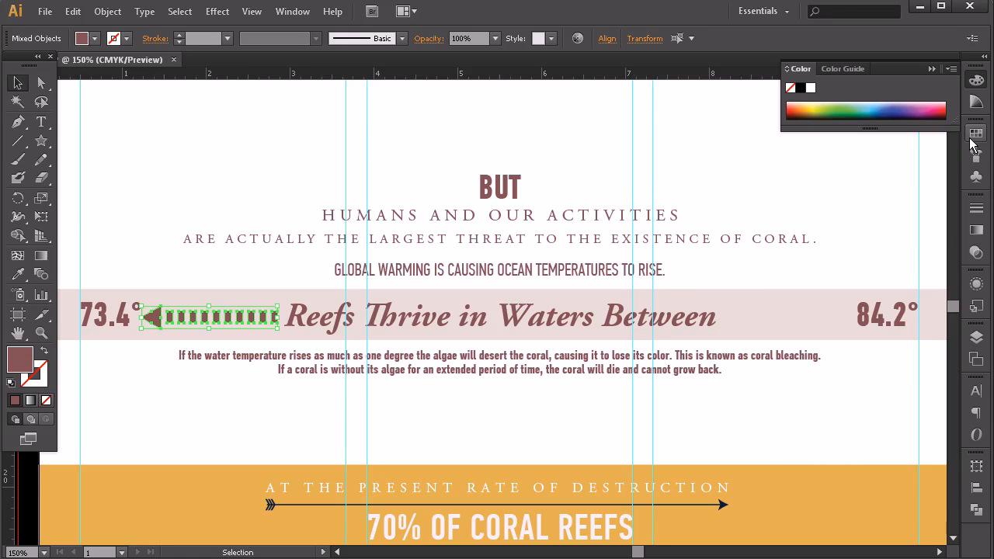
click(974, 136)
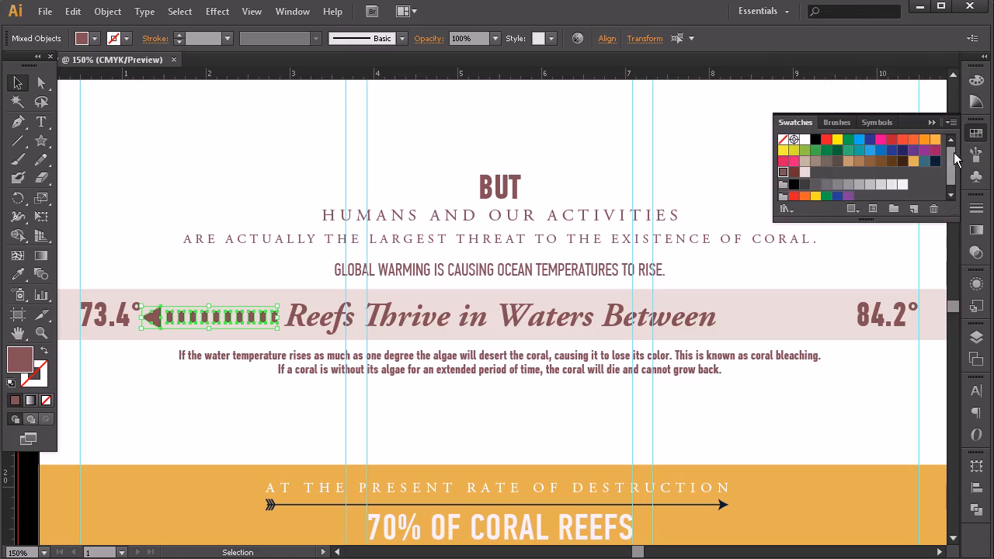
click(936, 161)
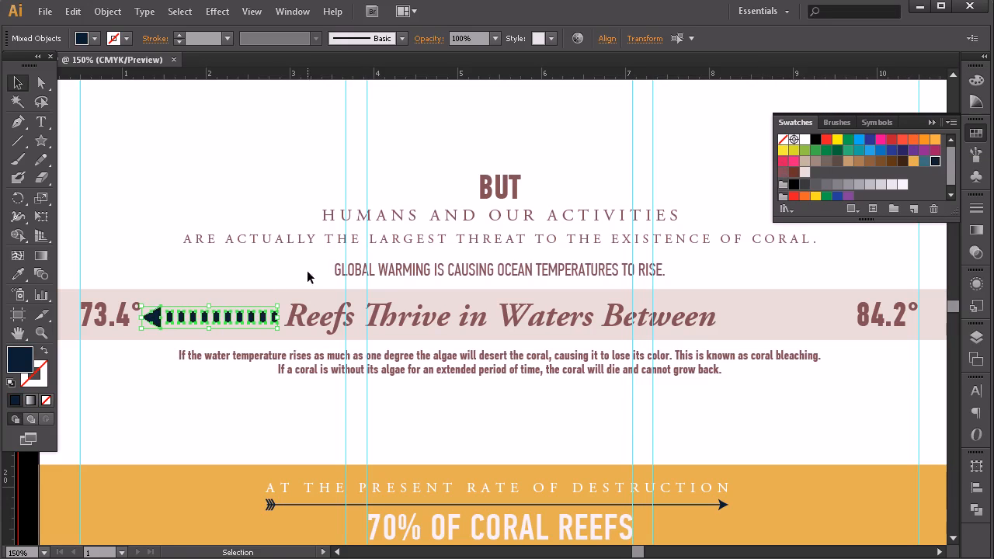
- Copy the navy arrow into the gap between the headline and "84.2°" and flip it to point at "84.2°"
drag(225, 325, 795, 324)
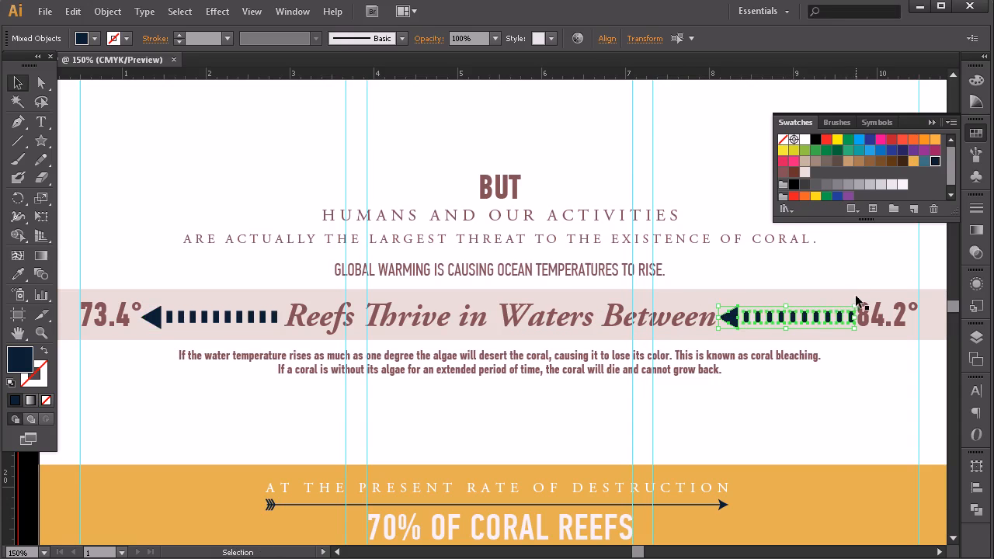
drag(858, 300, 738, 318)
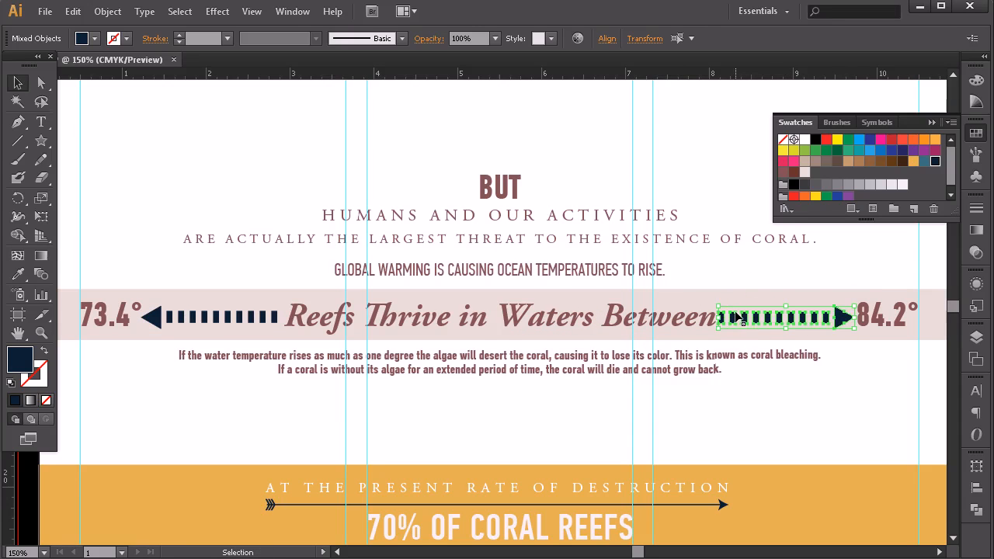
- Fill the arrow beside "84.2°" with the teal blue swatch and group its dashes with its arrowhead
click(925, 162)
click(881, 381)
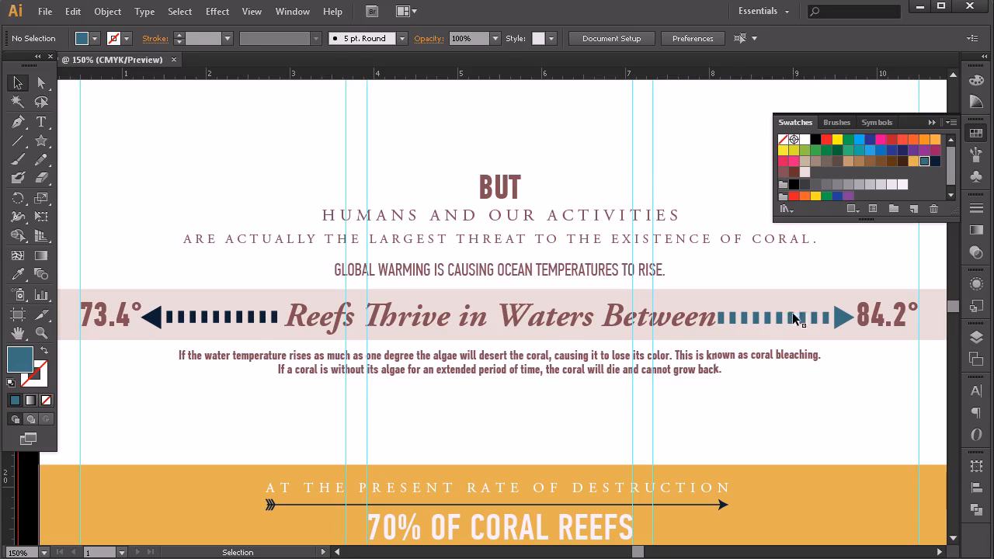
click(768, 319)
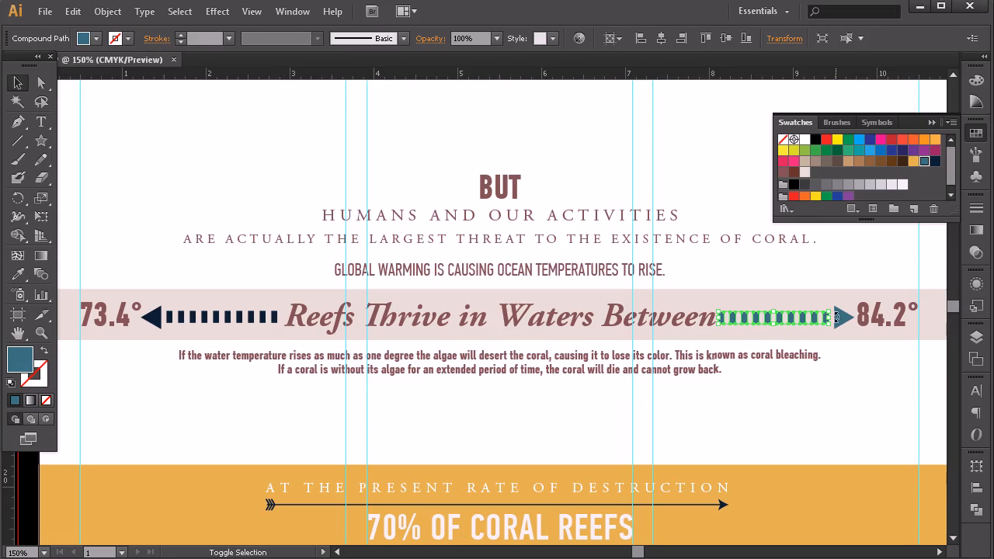
shift+click(842, 316)
key(ctrl+g)
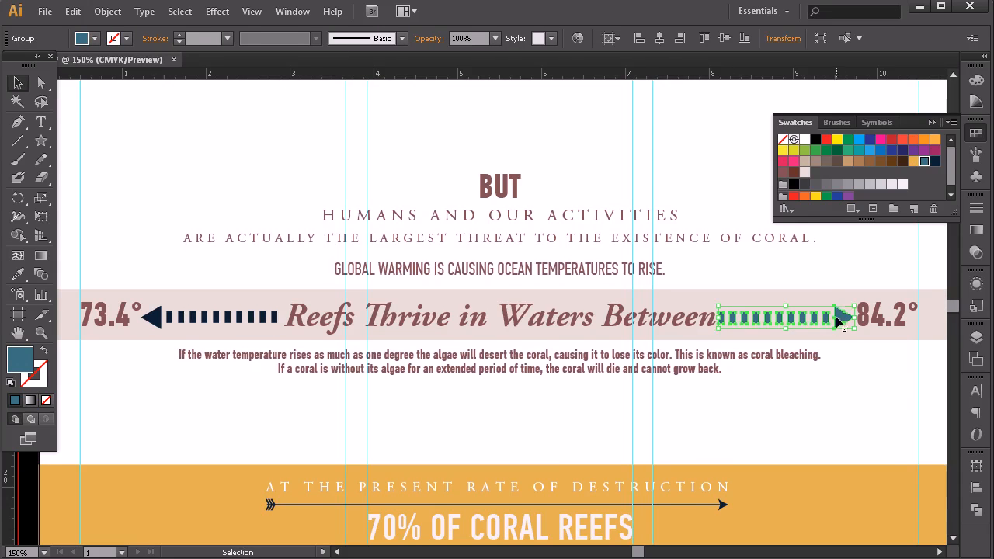
- Group the navy arrow's dashes and arrowhead, then scale both arrows together slightly inward, away from the temperatures
click(218, 317)
shift+click(155, 320)
key(ctrl+g)
shift+click(755, 320)
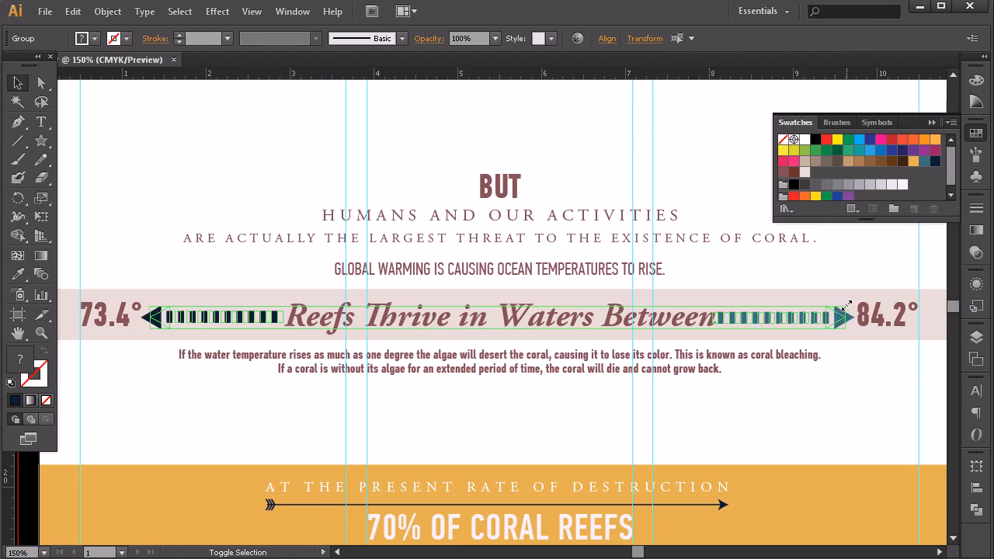
click(831, 344)
- Nudge the teal arrow right toward "84.2°" to open a gap after "Between"
click(831, 327)
key(Right)
key(Right)
key(Right)
key(Right)
key(Right)
key(Right)
key(Right)
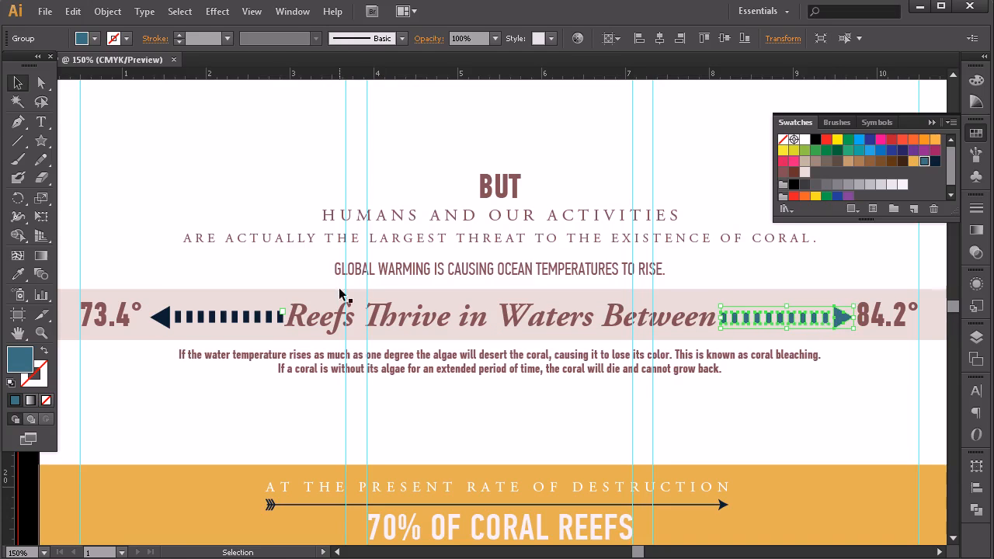
- Nudge the navy arrow left toward "73.4°" to open a gap before "Reefs"
click(273, 316)
key(Left)
key(Left)
key(Left)
key(Left)
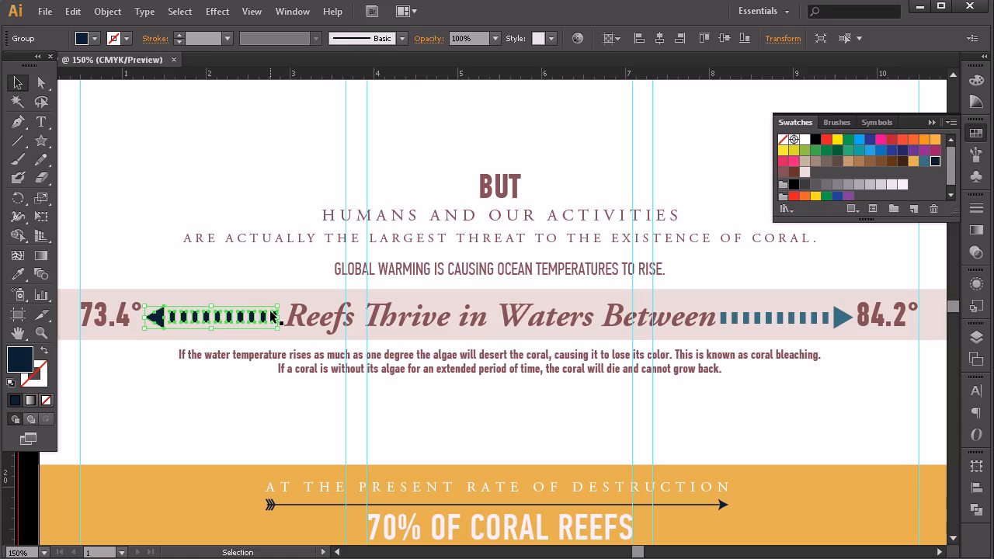
click(292, 185)
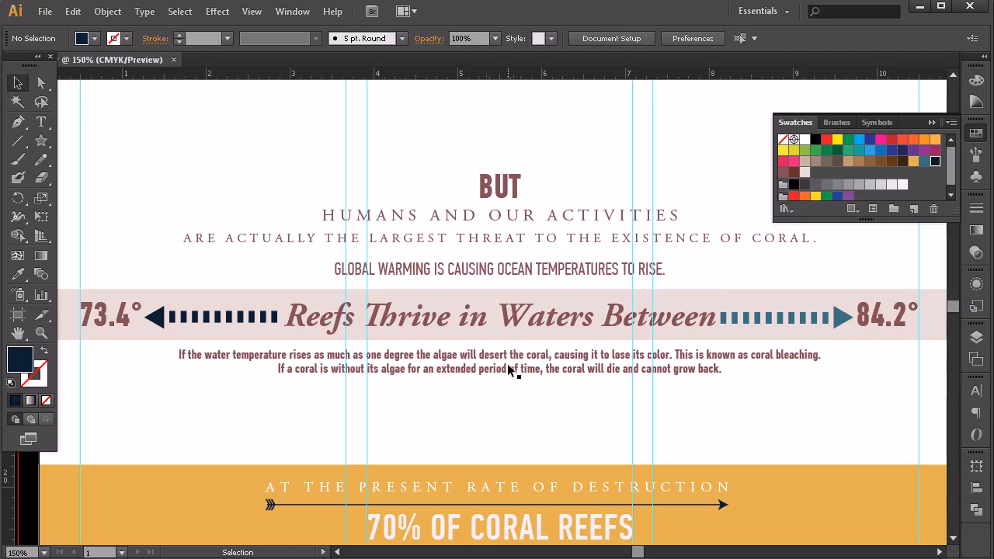
- Nudge the "Reefs Thrive in Waters Between" headline slightly left to even its spacing between the two arrows
click(492, 322)
key(Left)
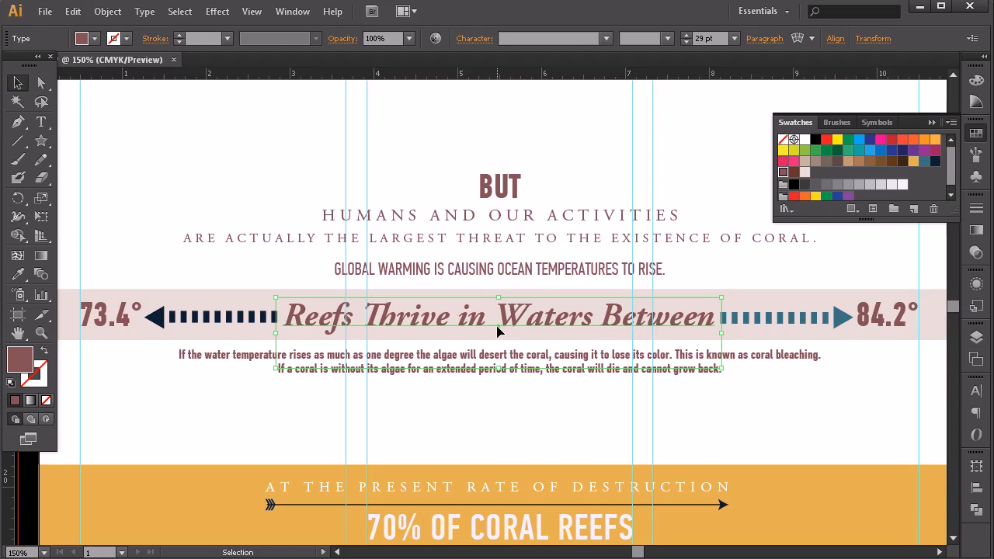
key(Left)
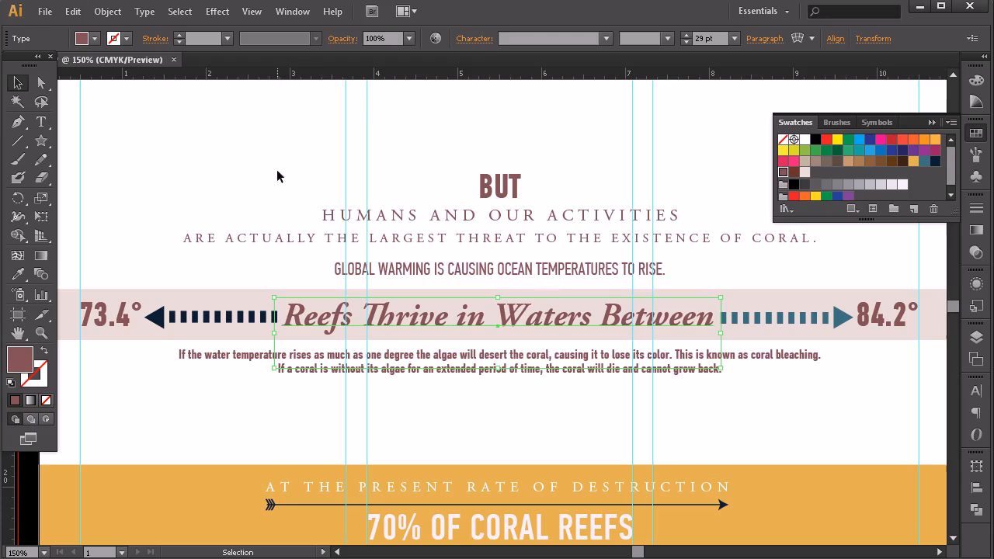
click(371, 289)
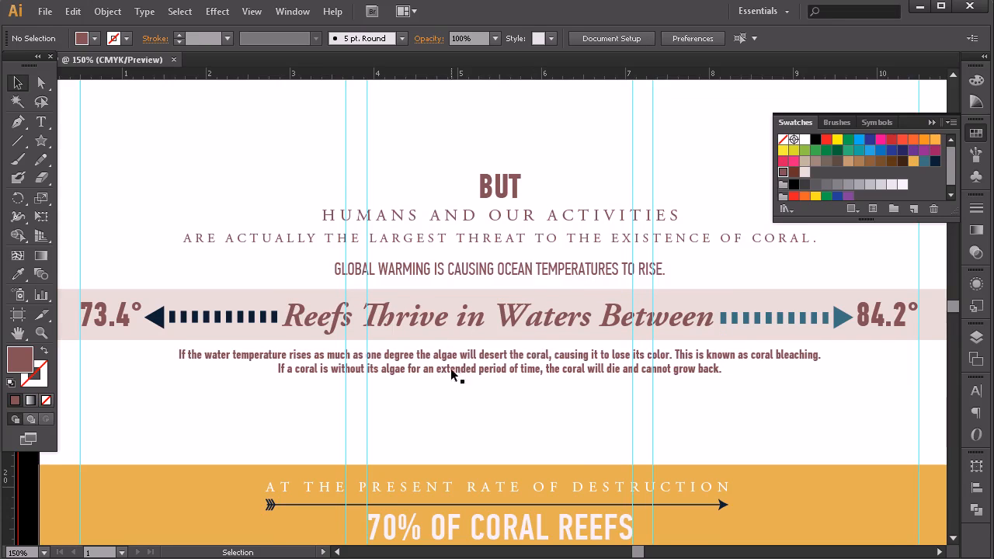
- Review the temperature band's arrows, headline and numbers at smaller view sizes together with the surrounding infographic sections
key(z)
alt+click(539, 305)
alt+click(475, 310)
click(565, 322)
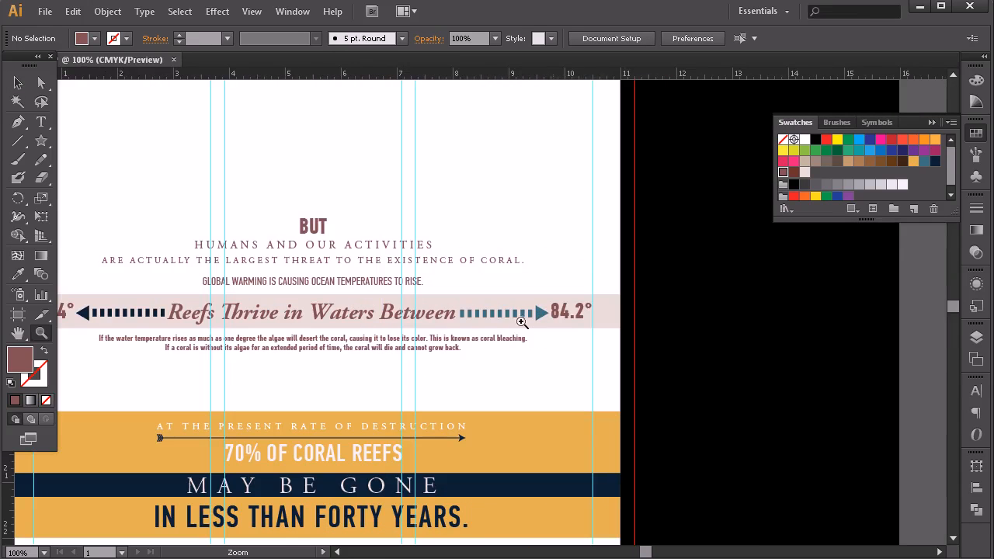
key(v)
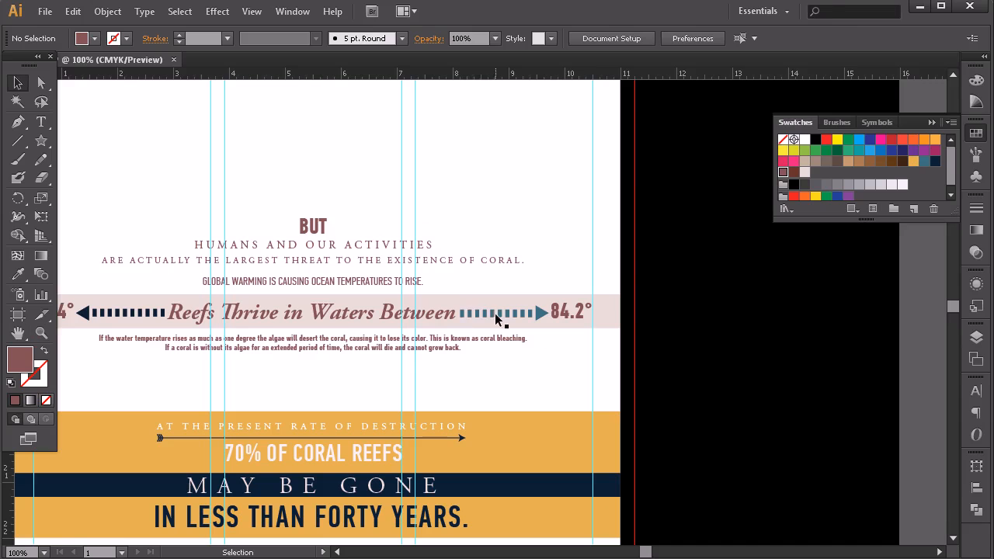
click(471, 313)
click(494, 311)
click(548, 278)
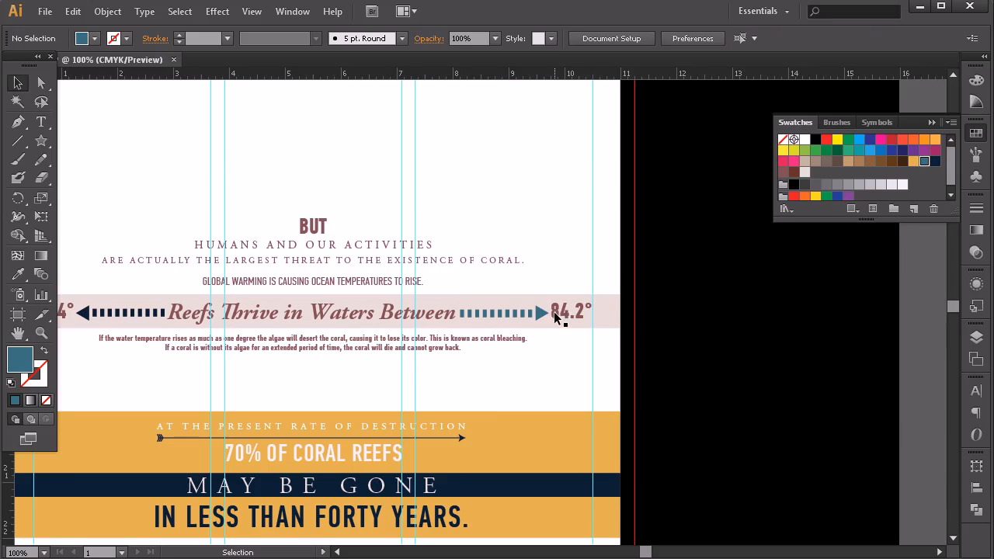
scroll(373, 313, left, 3)
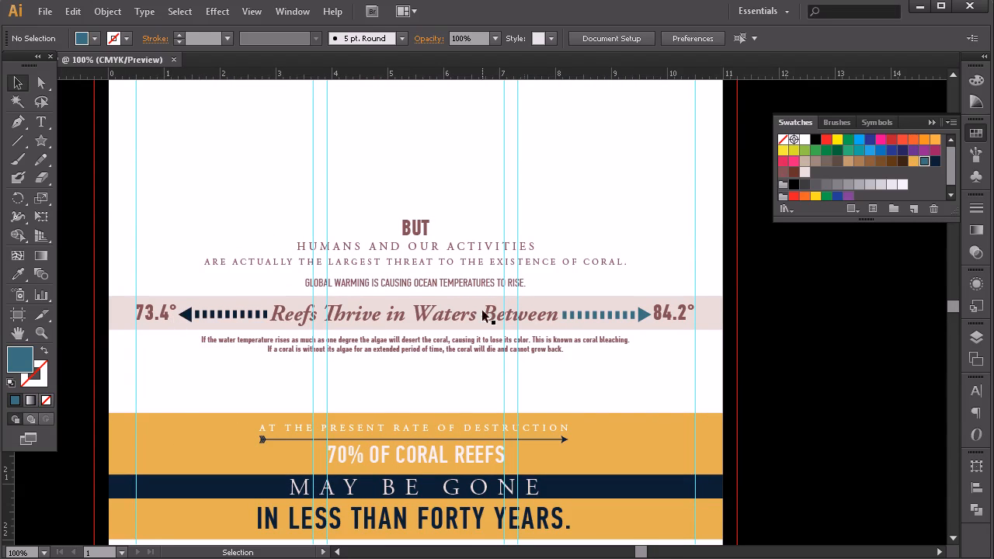
click(571, 320)
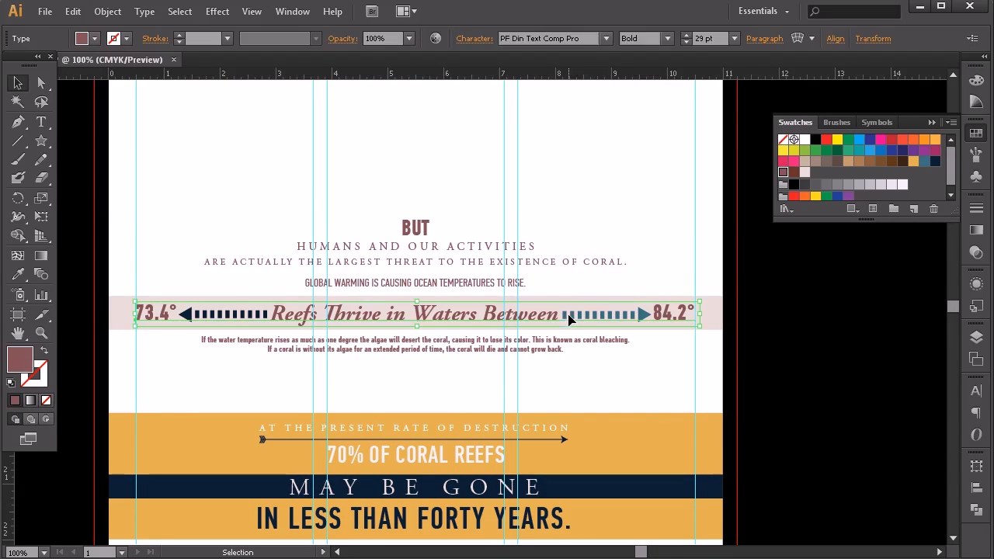
click(642, 234)
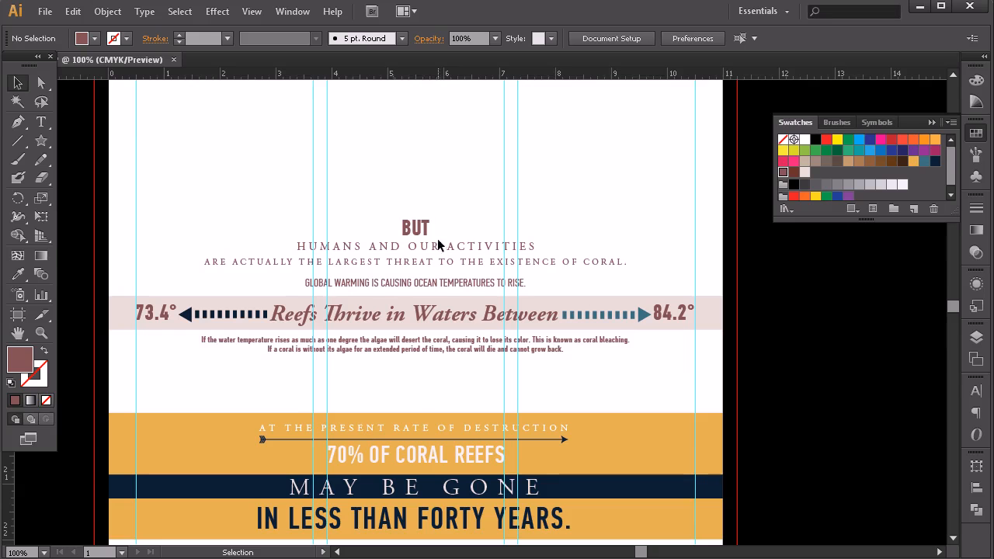
key(z)
alt+click(489, 183)
alt+click(489, 182)
click(472, 362)
click(456, 280)
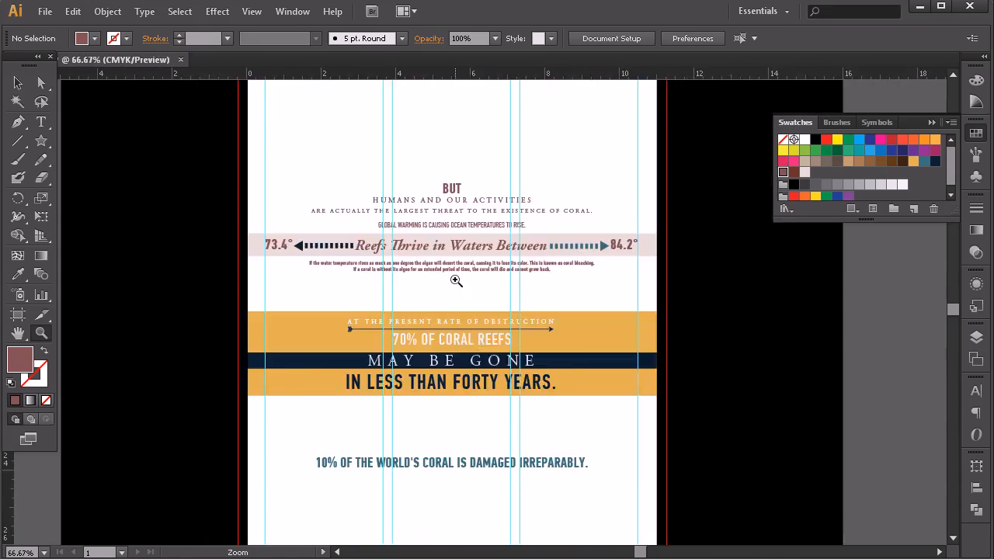
click(456, 280)
drag(576, 236, 528, 284)
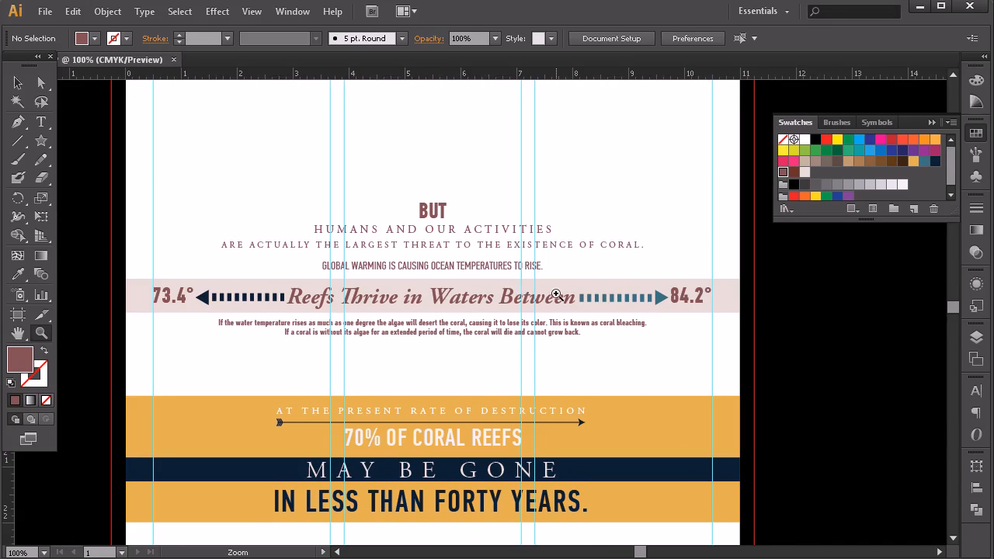